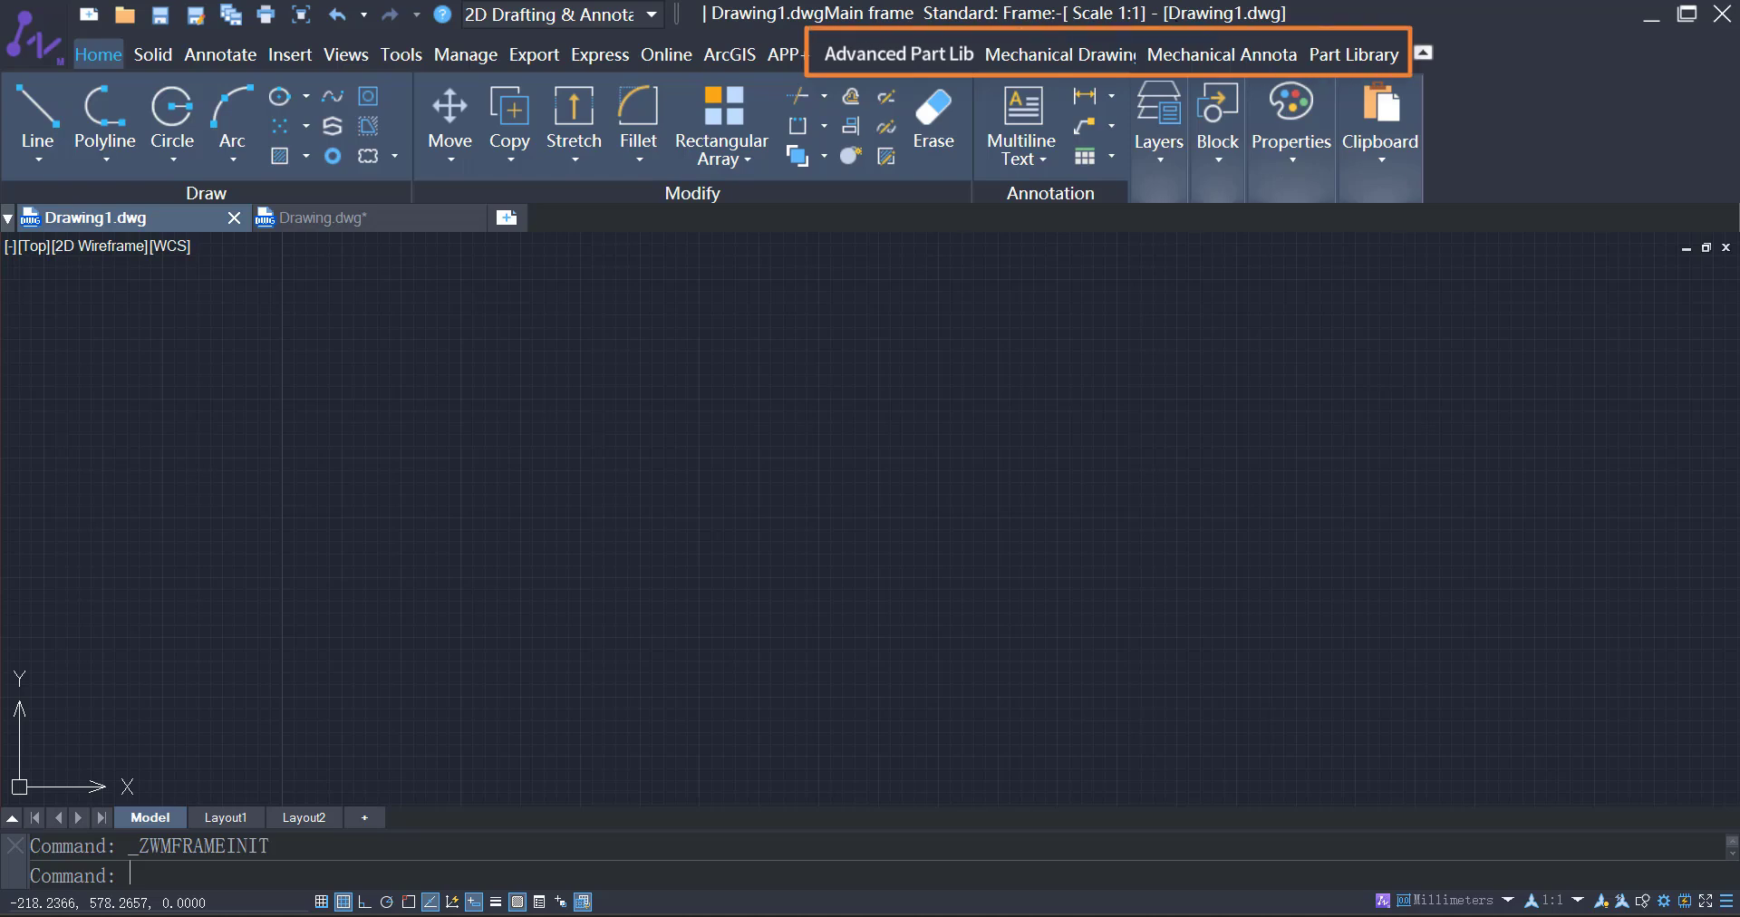
- Show the Mechanical Drawing tools, including Frame Setup, Balloons and BOM, and Draw Tools
left_click(1354, 54)
left_click(1001, 55)
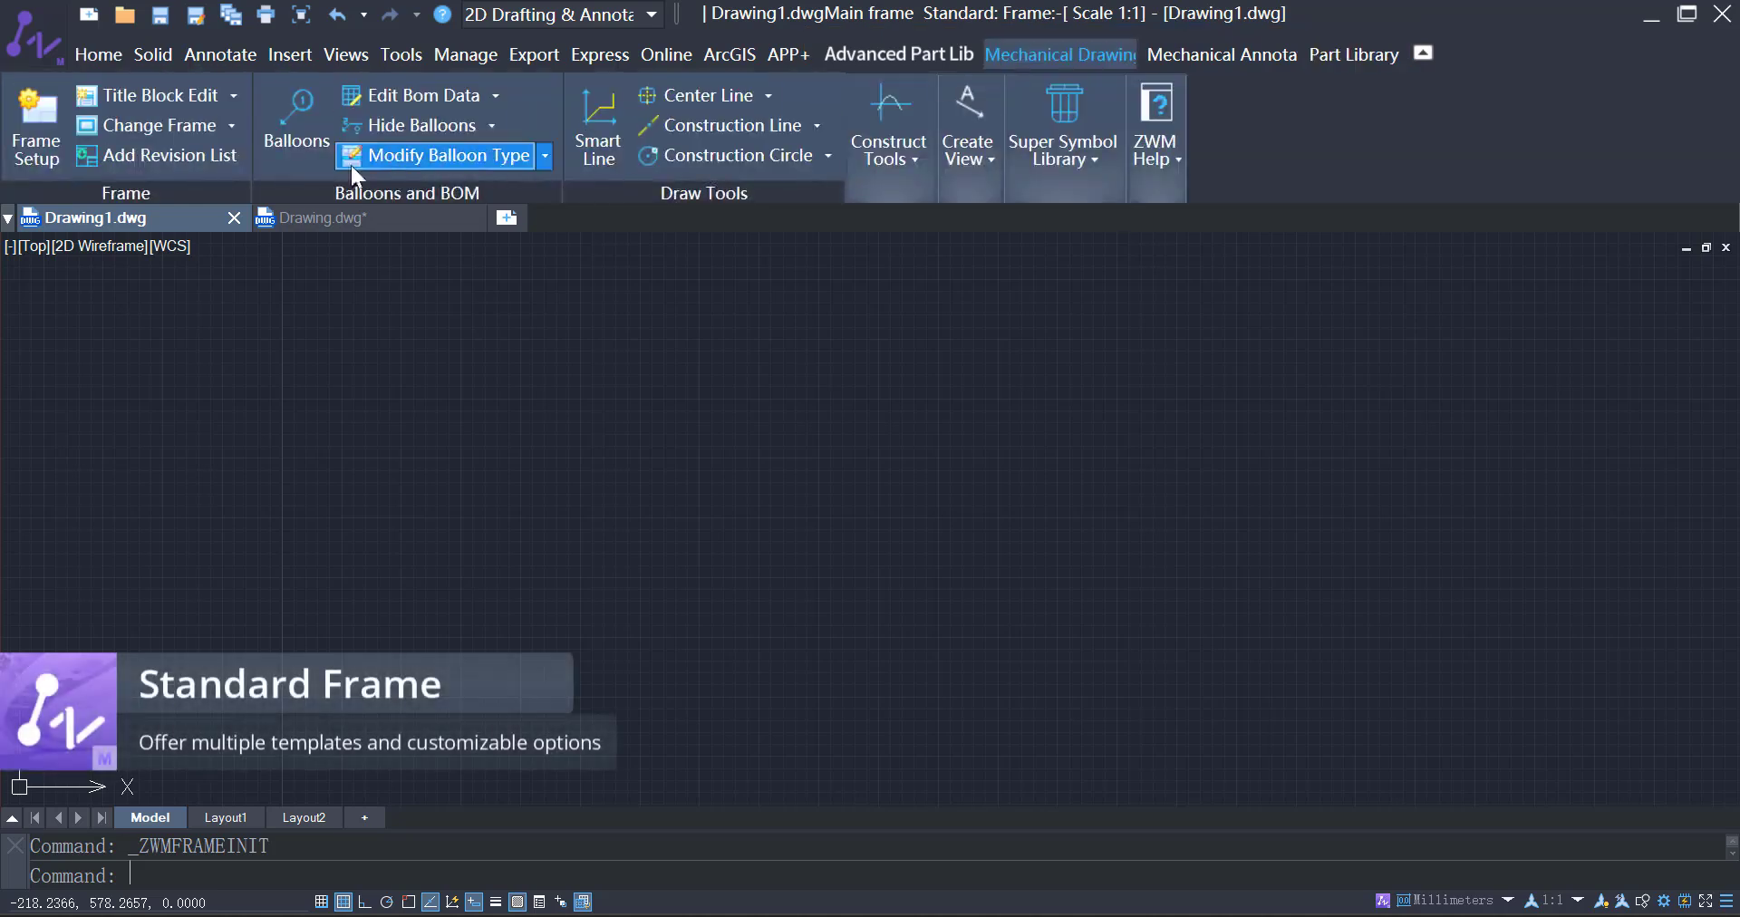
- Insert an ISO A3 horizontal frame at 1:1 scale, placed at the chosen centre and destination
left_click(36, 126)
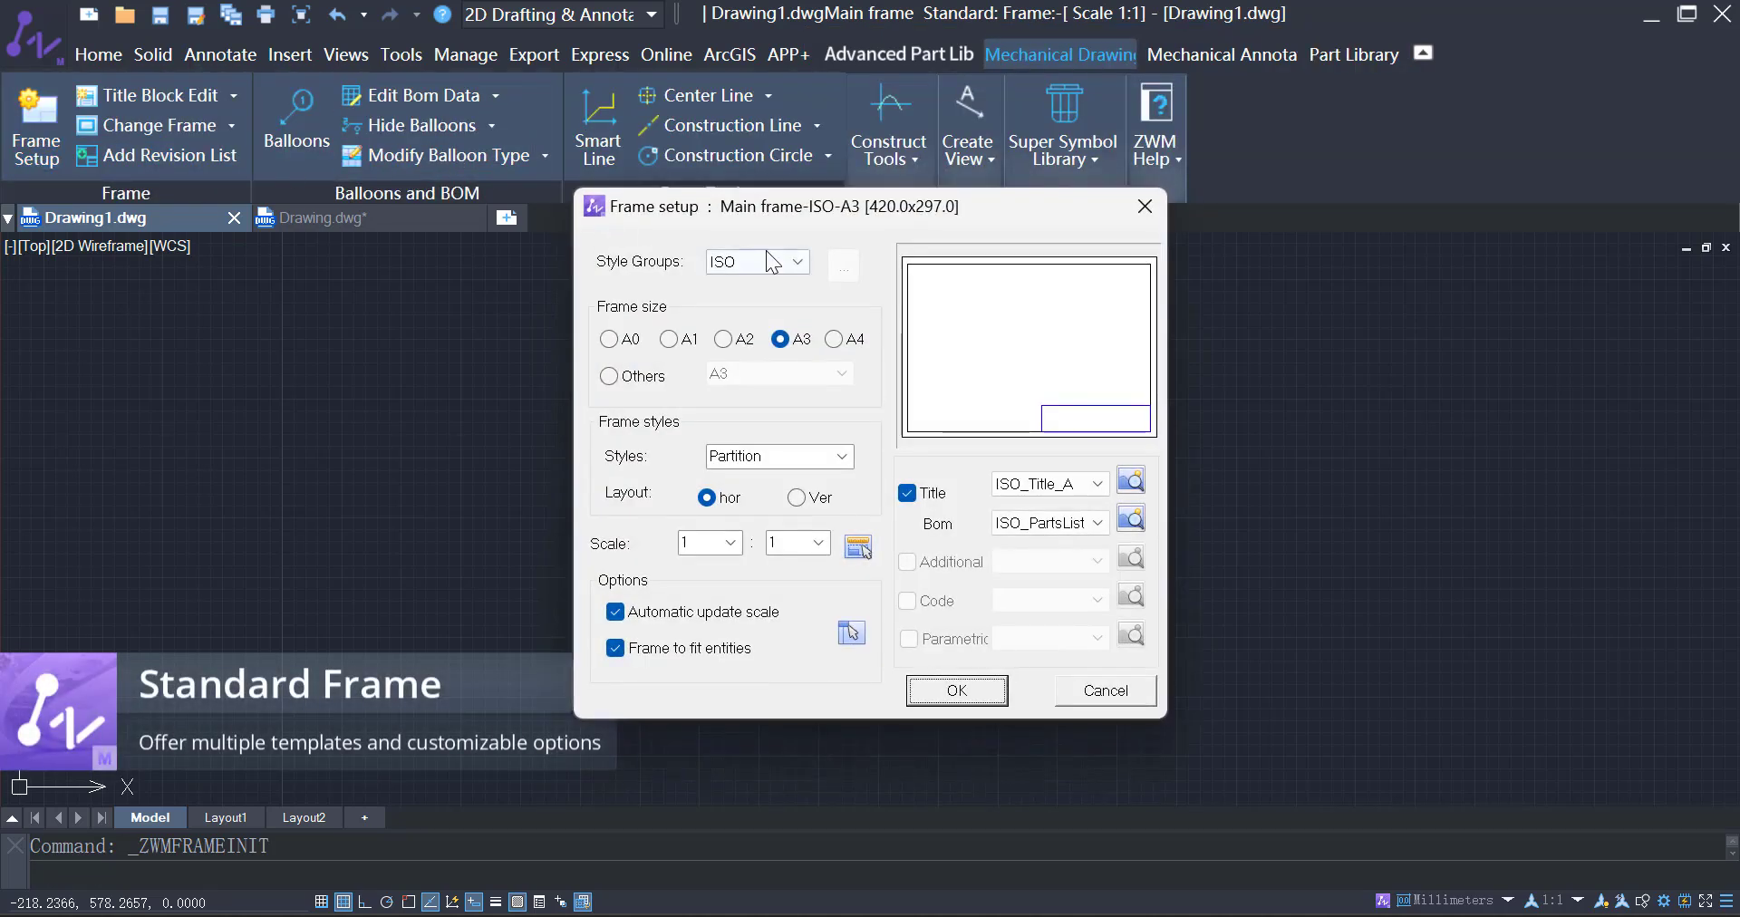
left_click(772, 262)
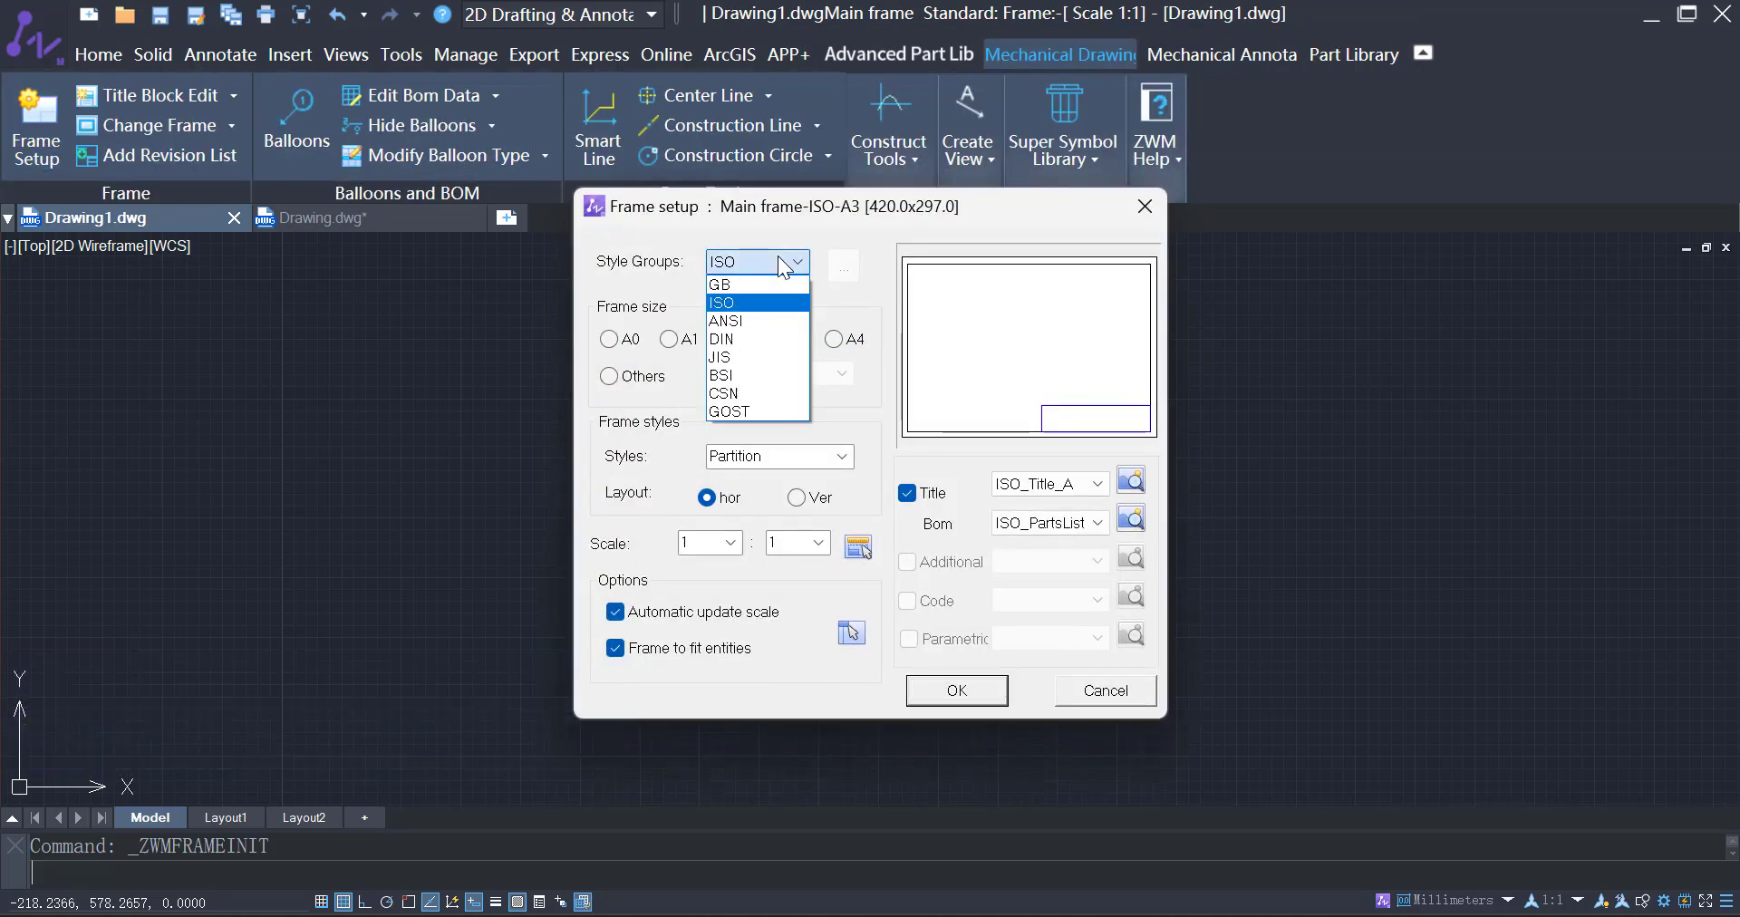
left_click(840, 270)
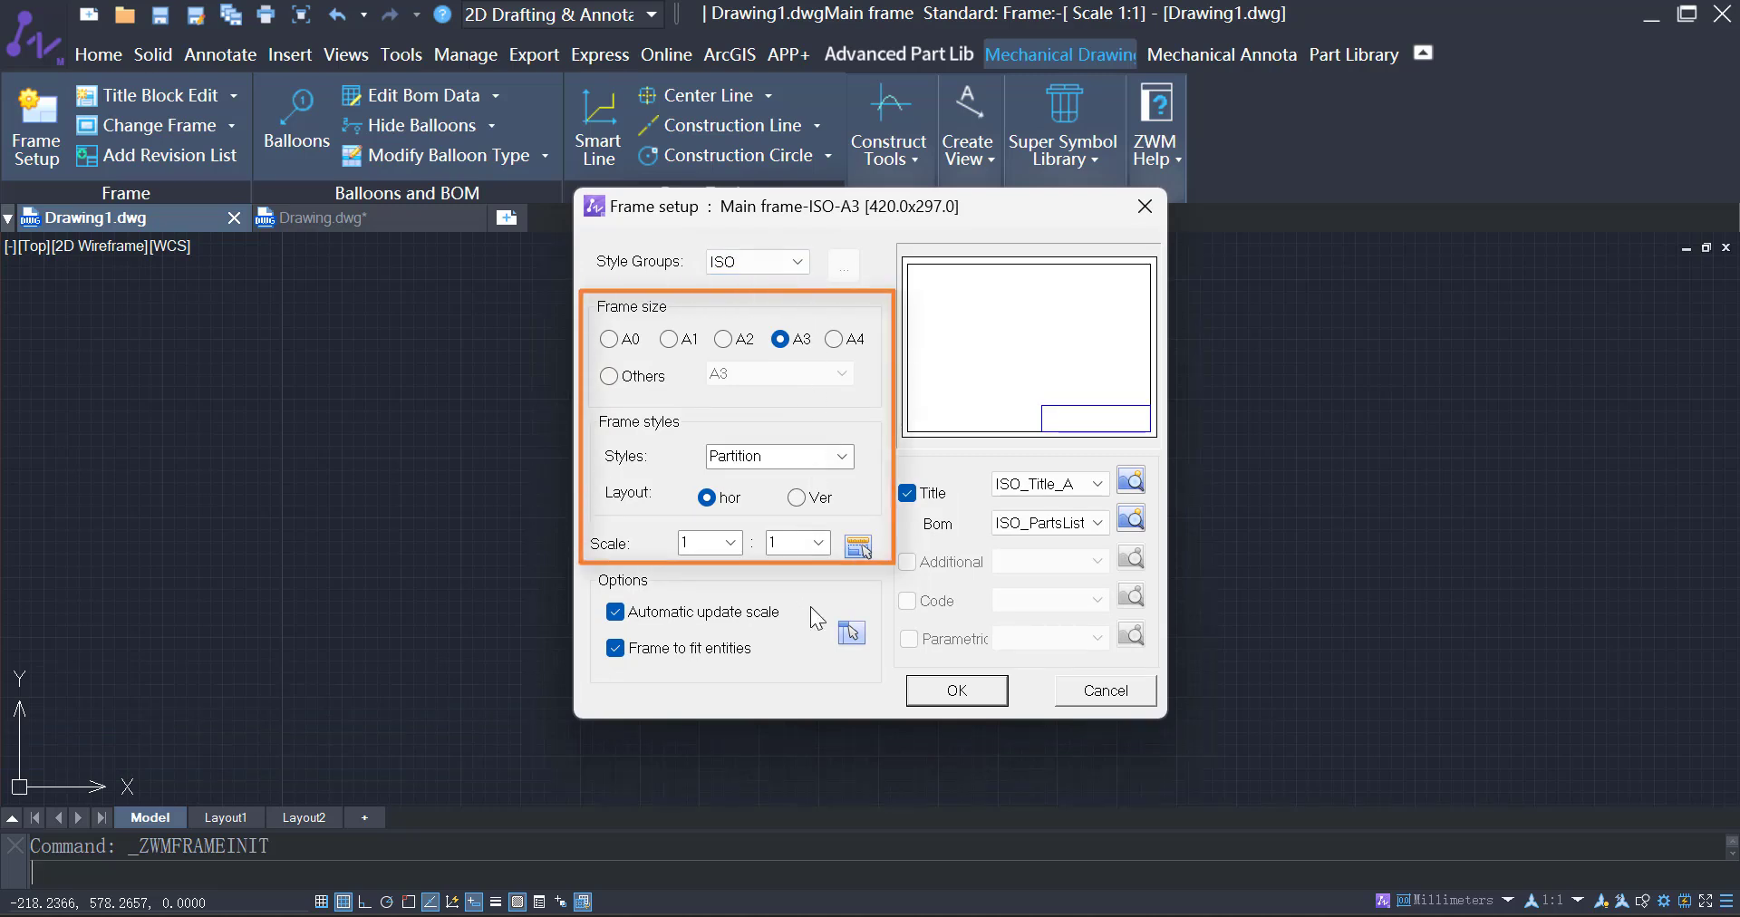
left_click(971, 687)
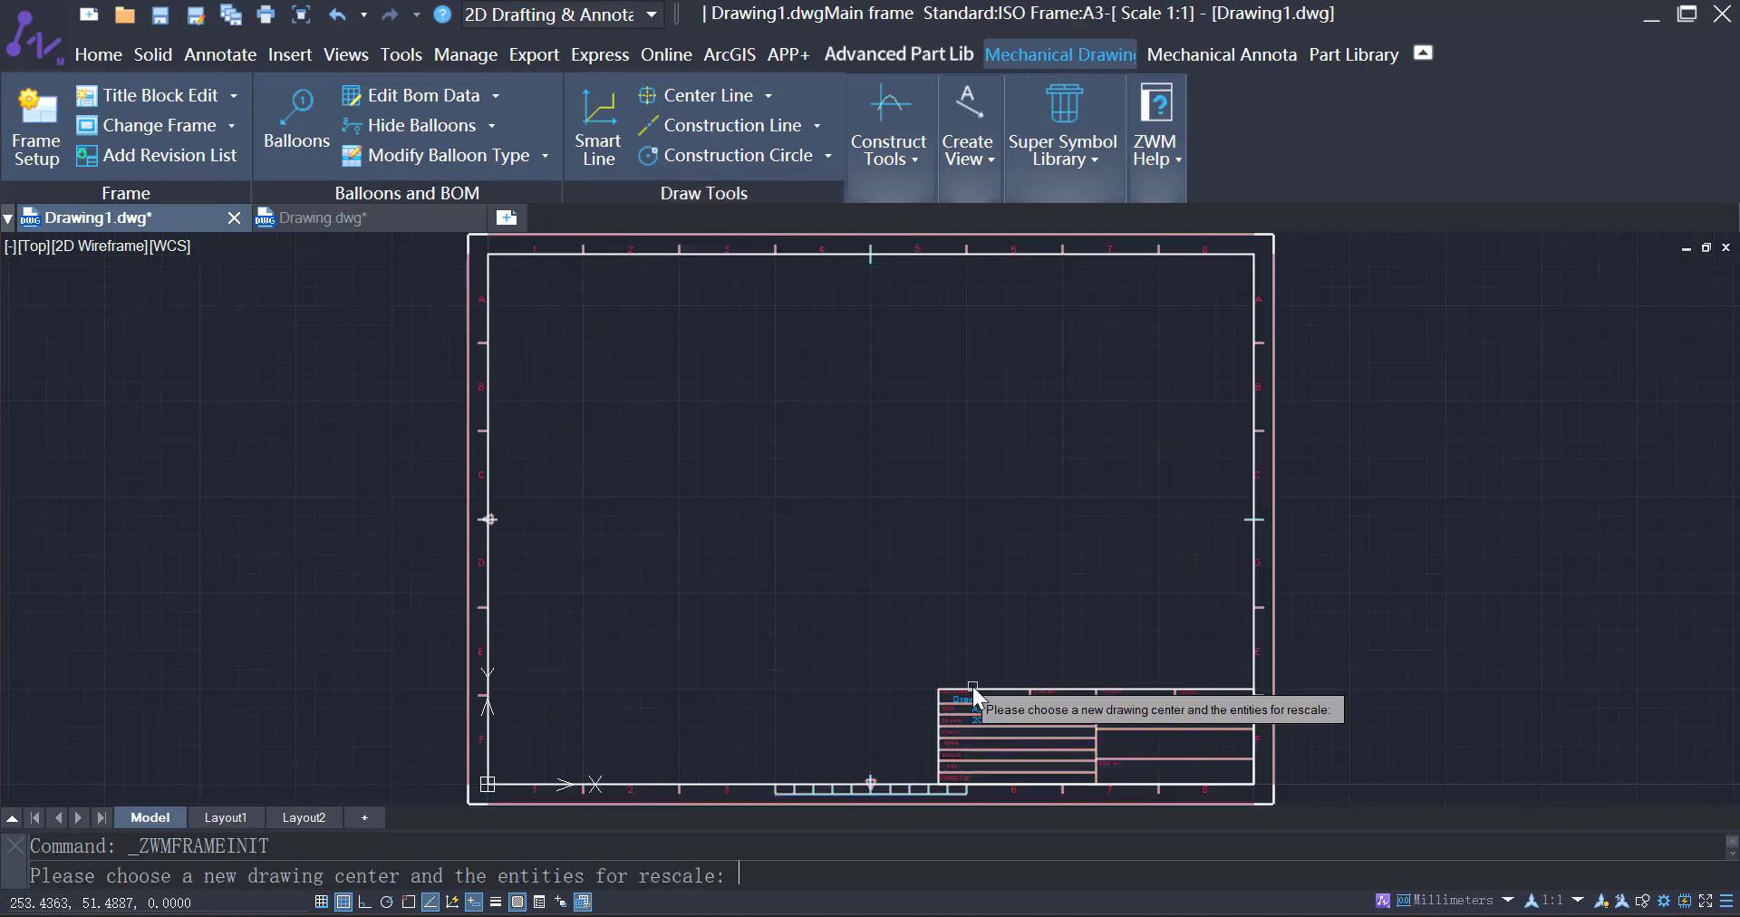
left_click(977, 688)
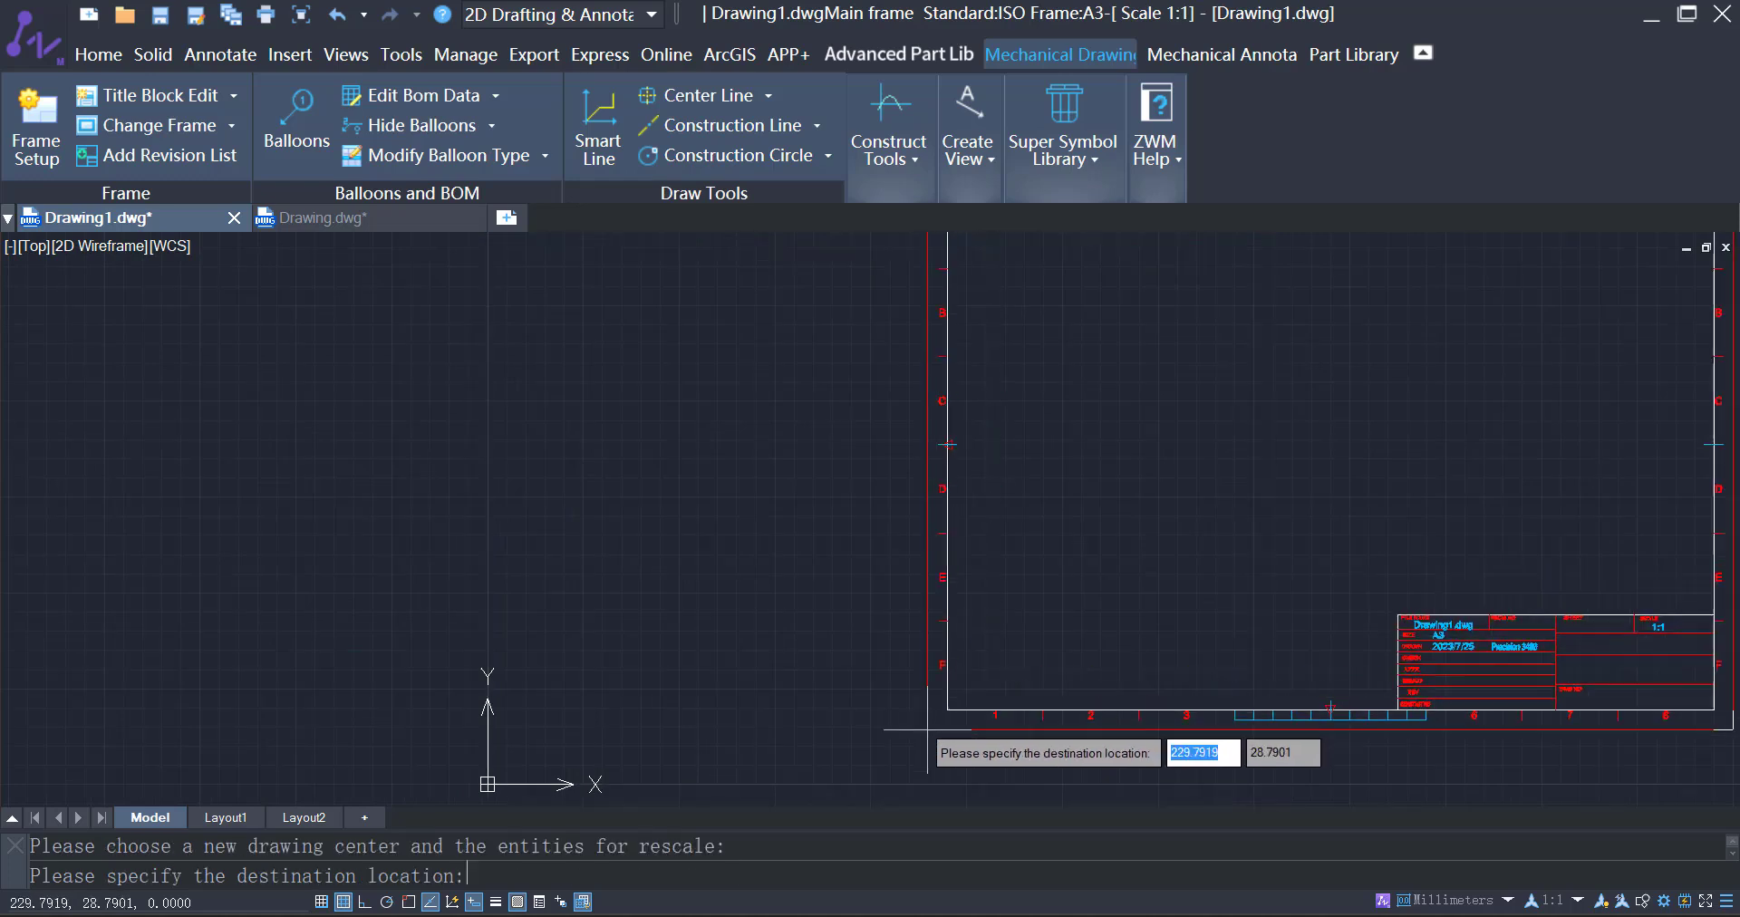
left_click(702, 789)
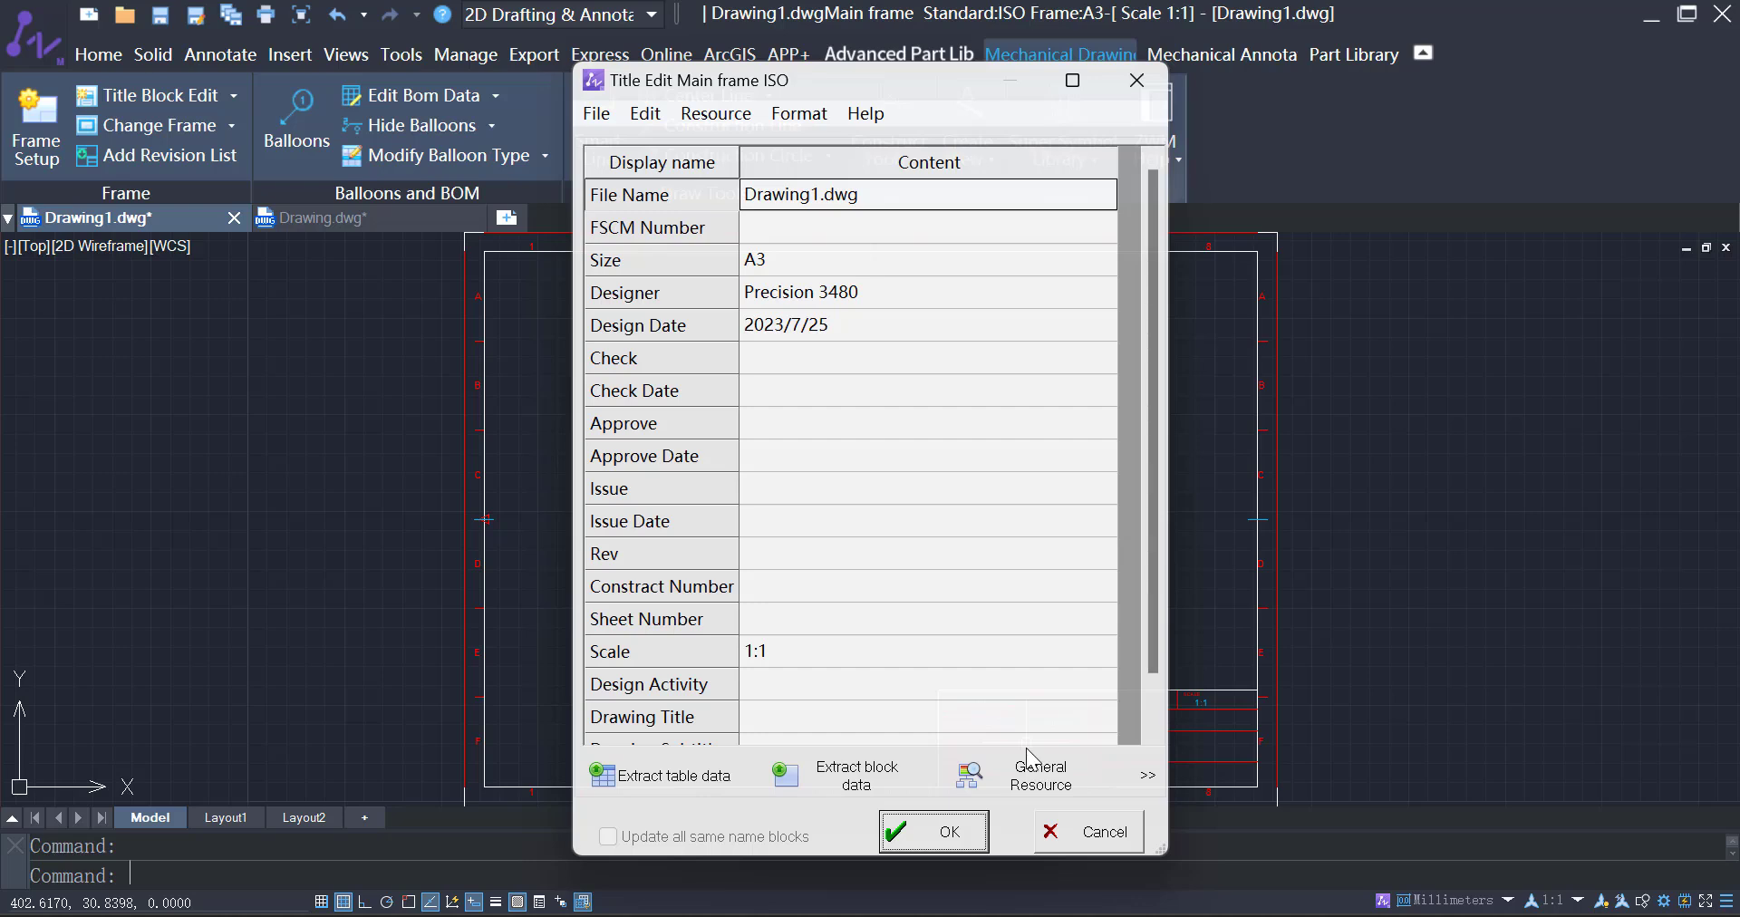
- Accept the title block entries: file name, A3 size, design date and 1:1 scale
left_click(946, 833)
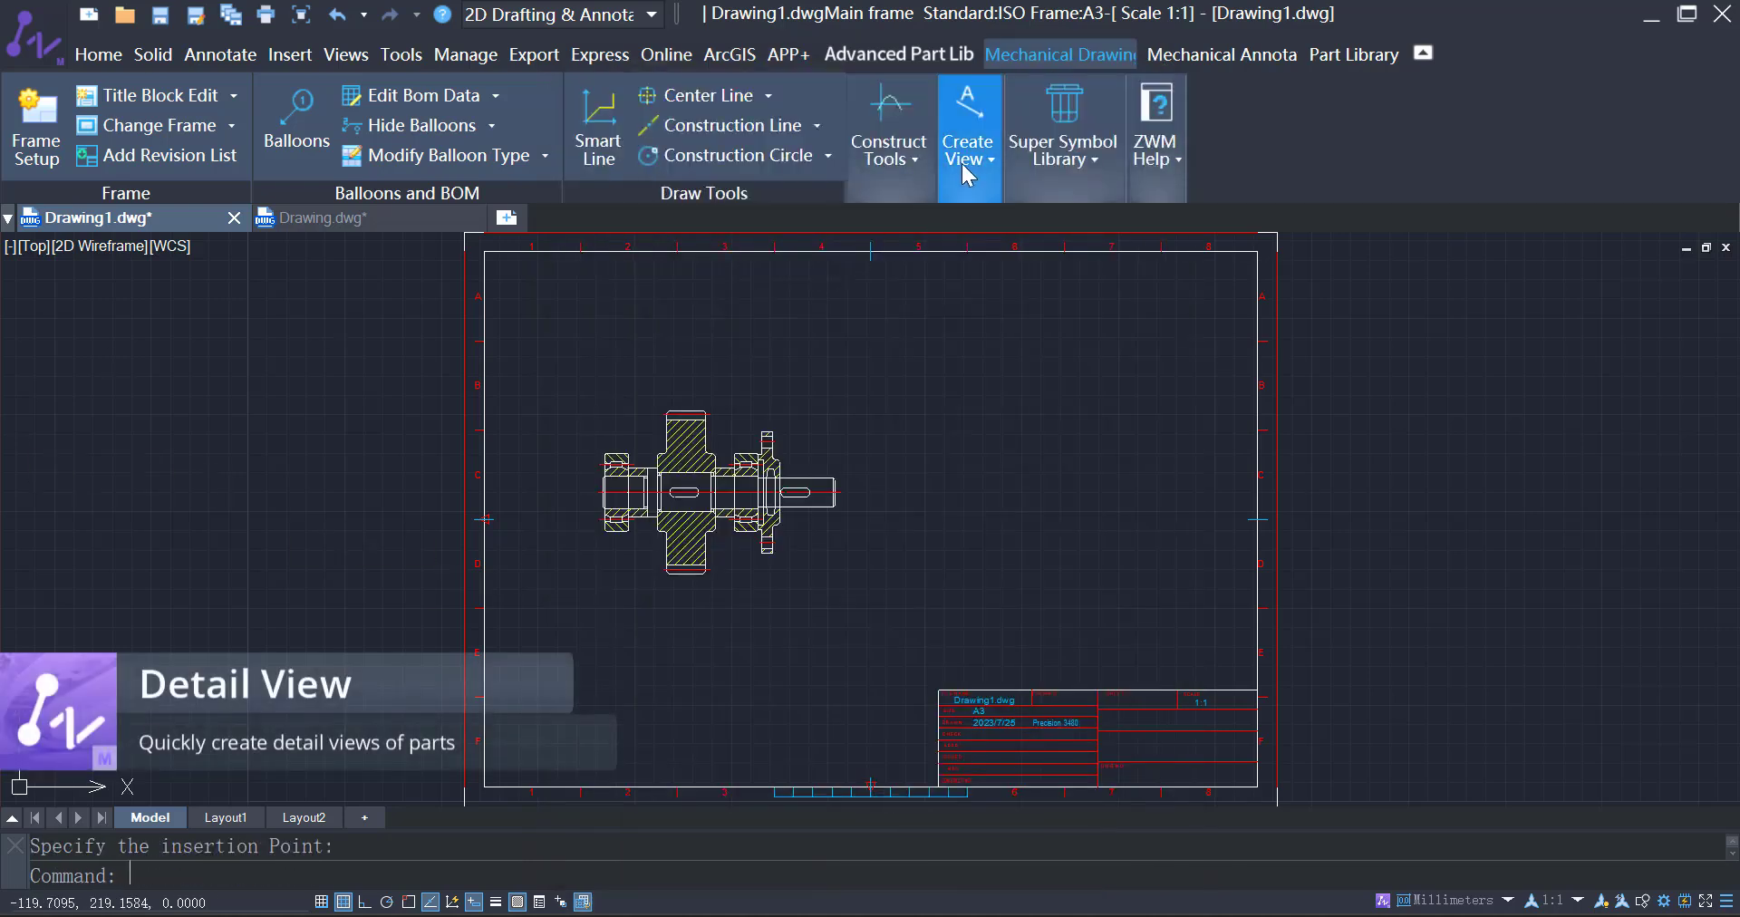
- Create 2:1 detail view I by circling the bearing area at the shaft's lower left
left_click(966, 158)
left_click(923, 288)
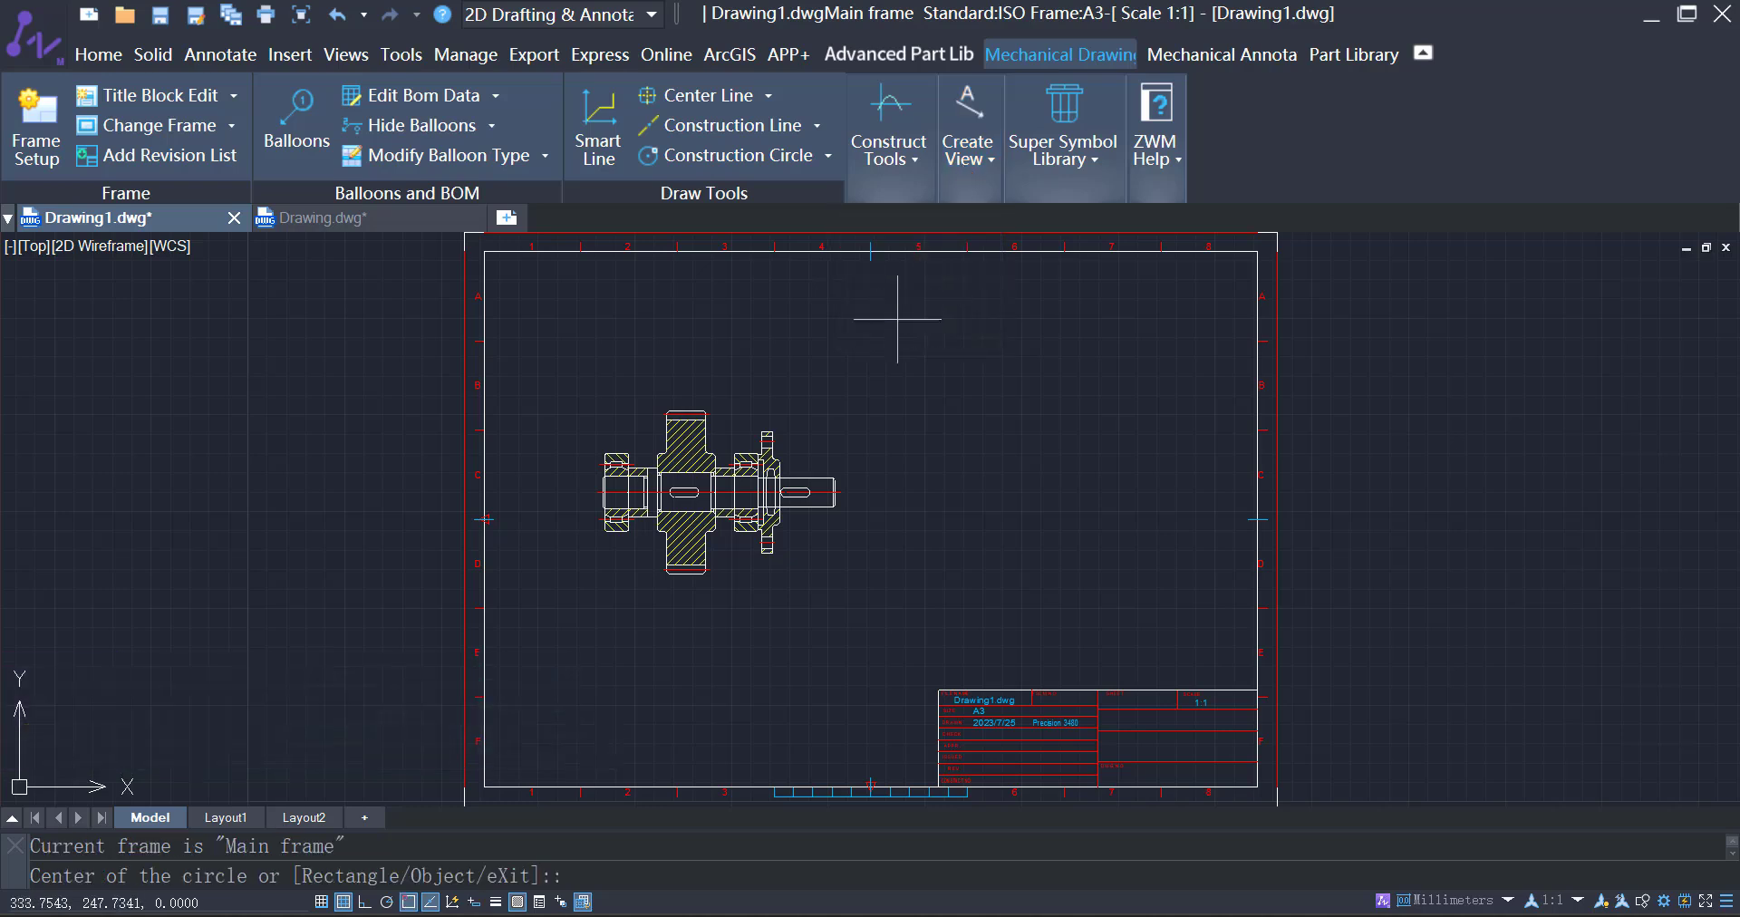
scroll(649, 514, "up", 2)
left_click(647, 514)
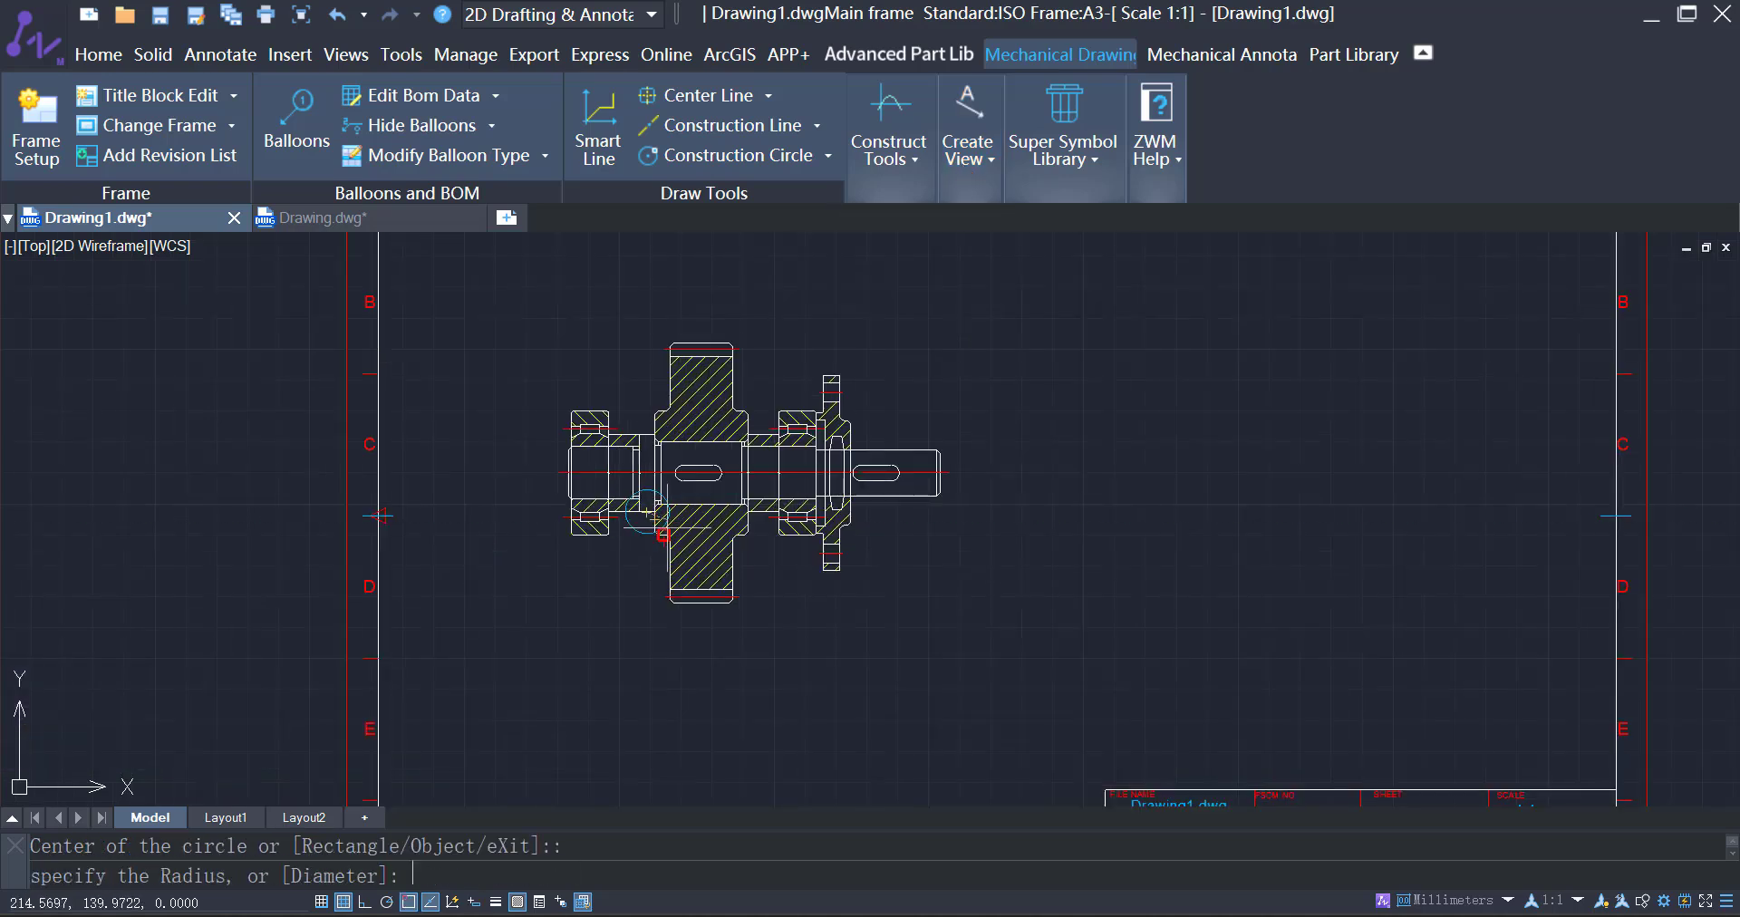
left_click(671, 541)
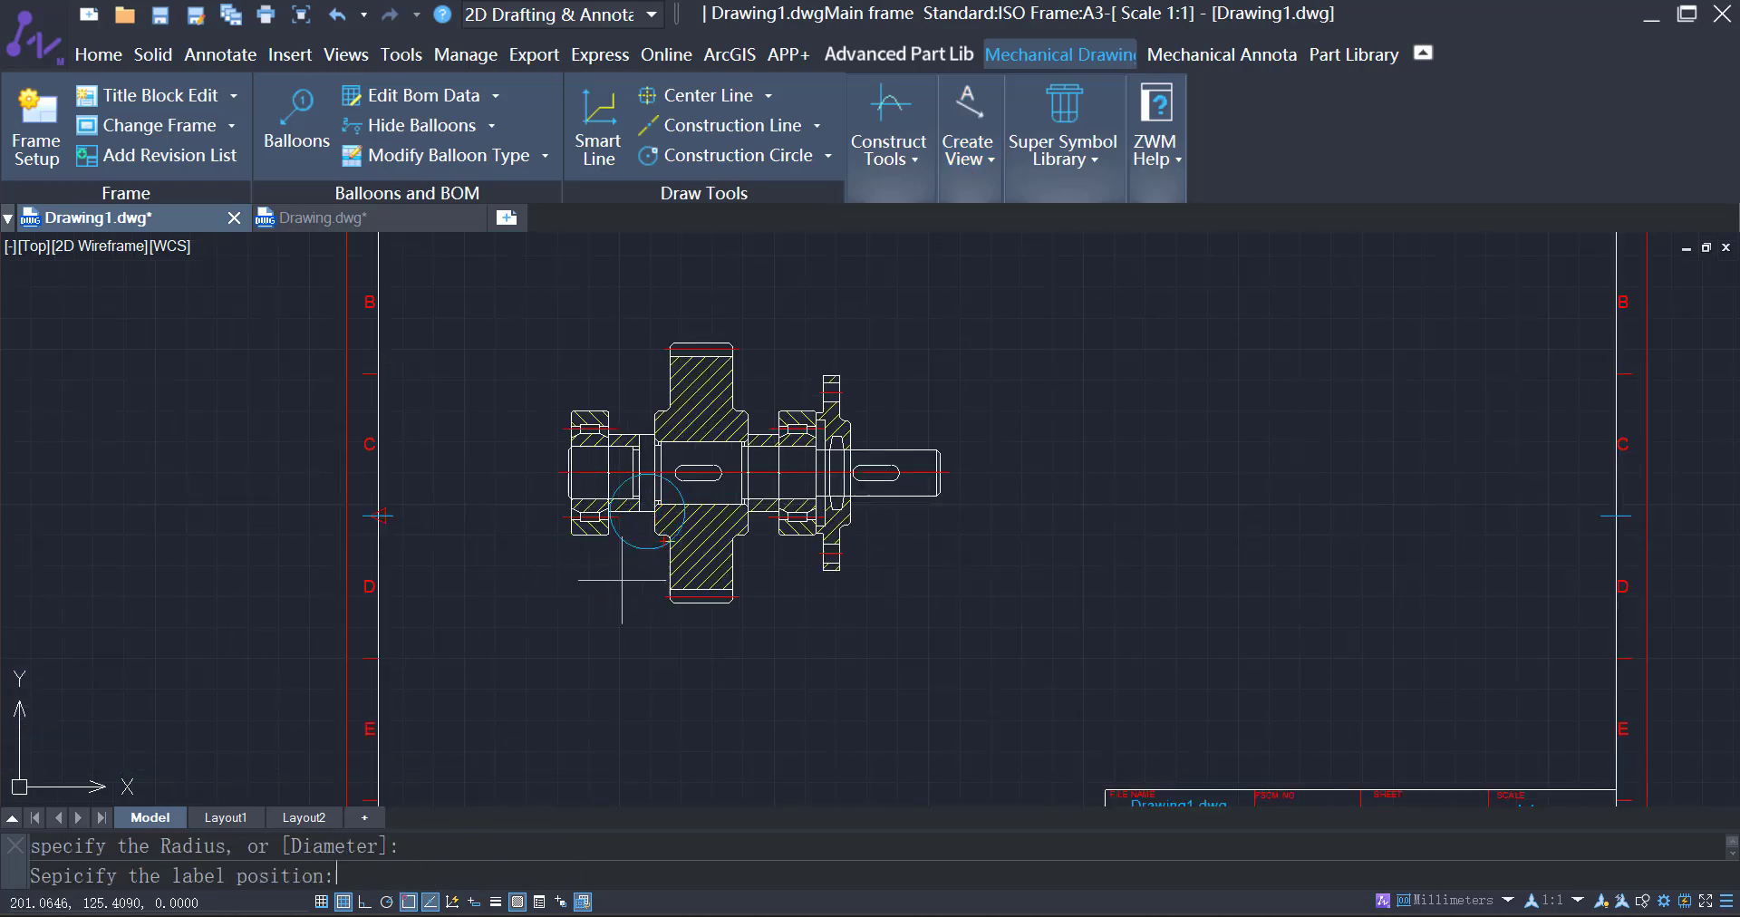
left_click(661, 593)
left_click(961, 566)
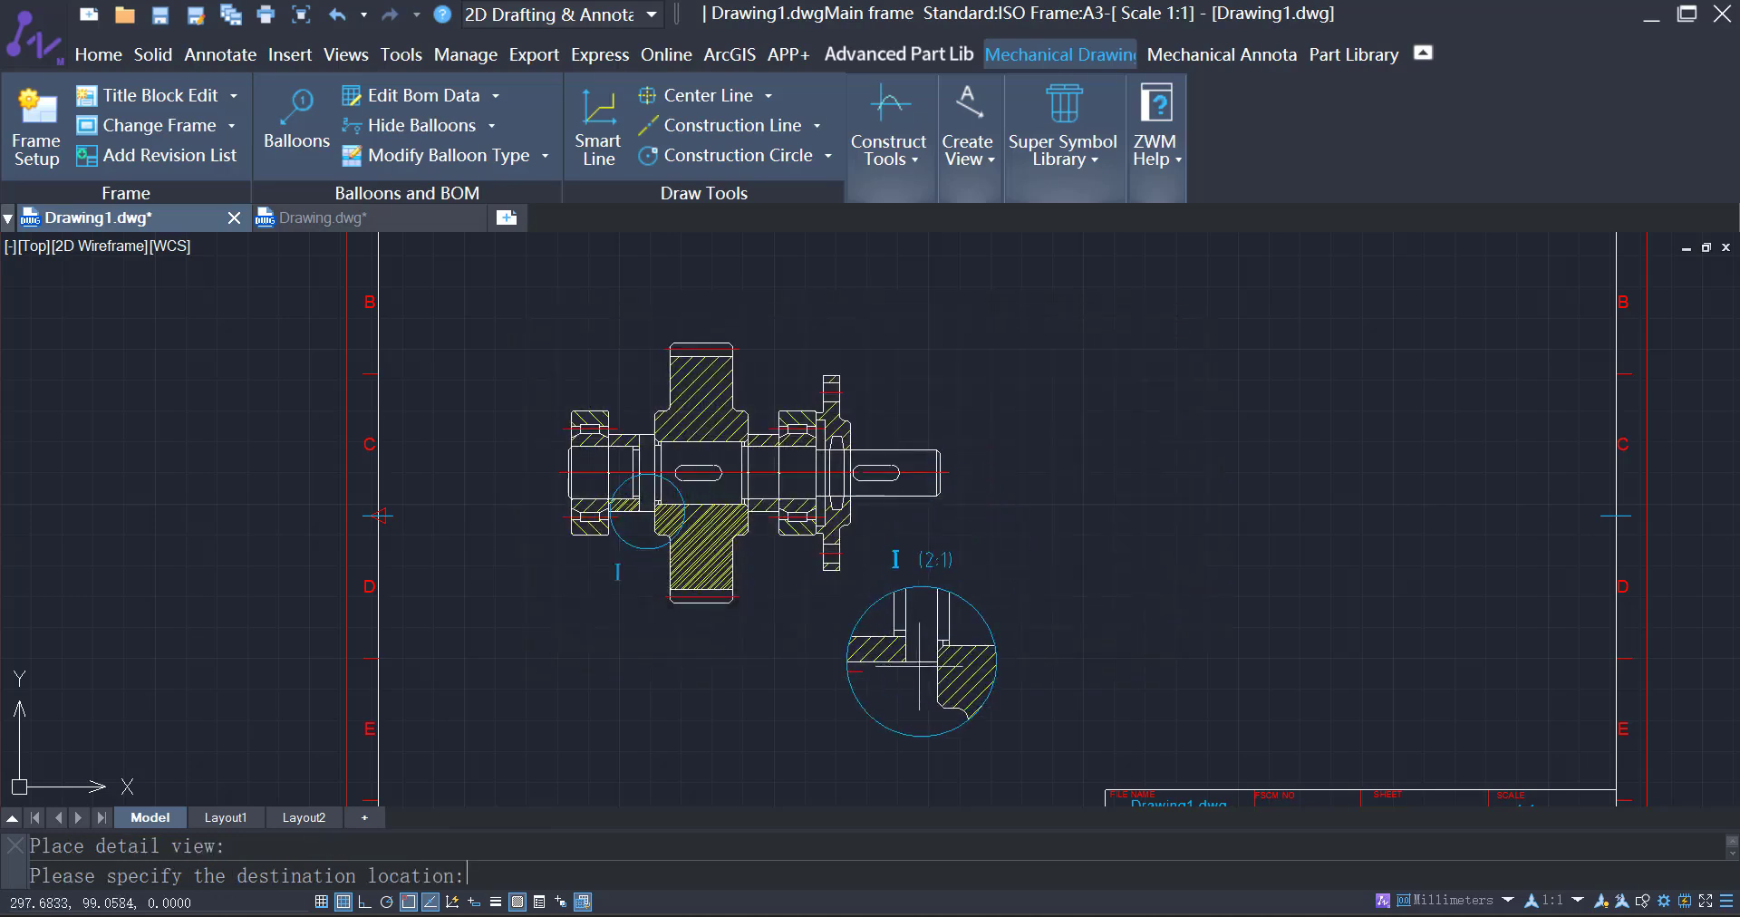
scroll(874, 641, "down", 4)
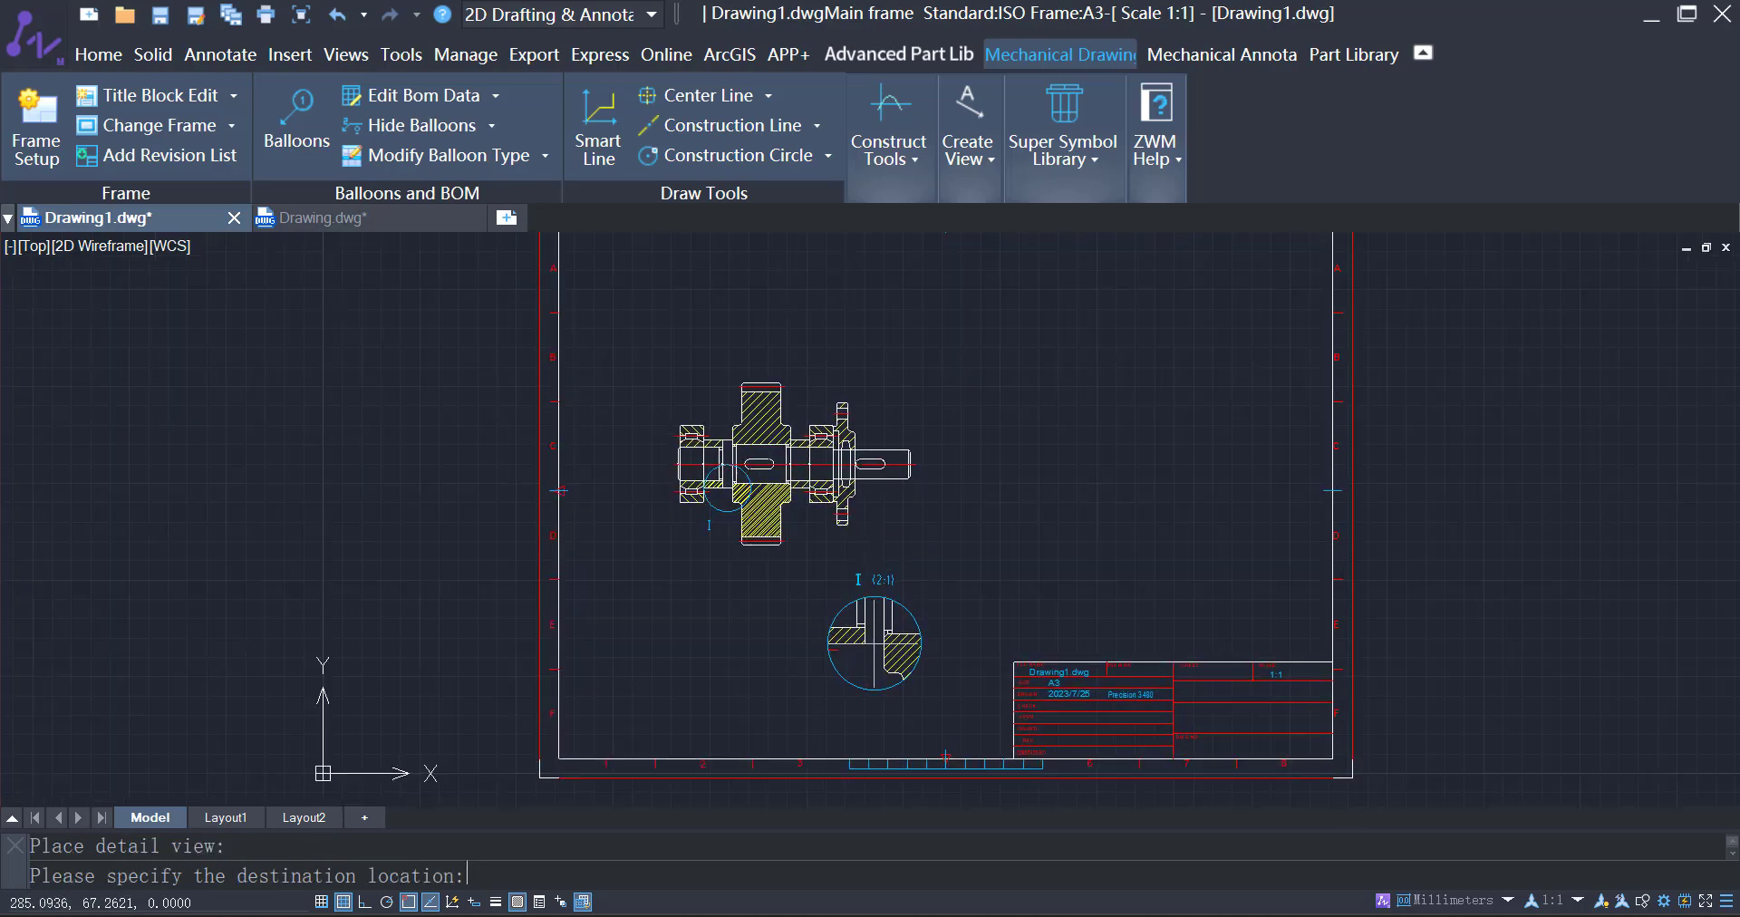
- Place the detail view below the assembly and add the vertical 40 dimension with Power Dimension
left_click(874, 642)
left_click(1244, 54)
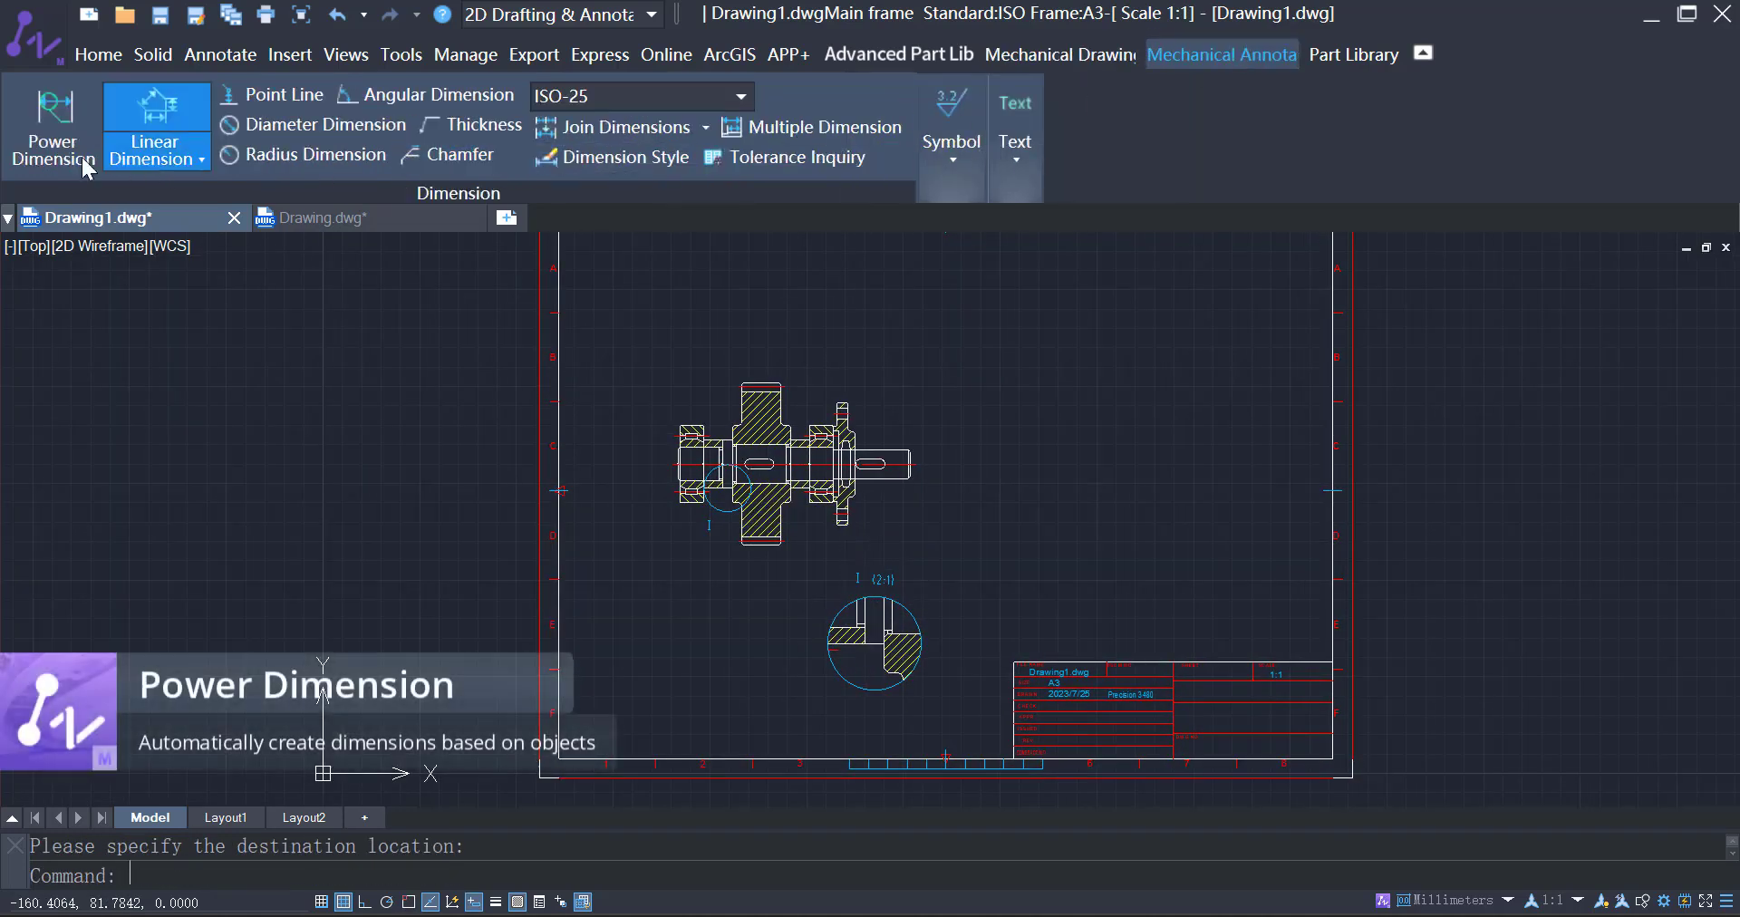
left_click(53, 122)
scroll(714, 433, "up", 2)
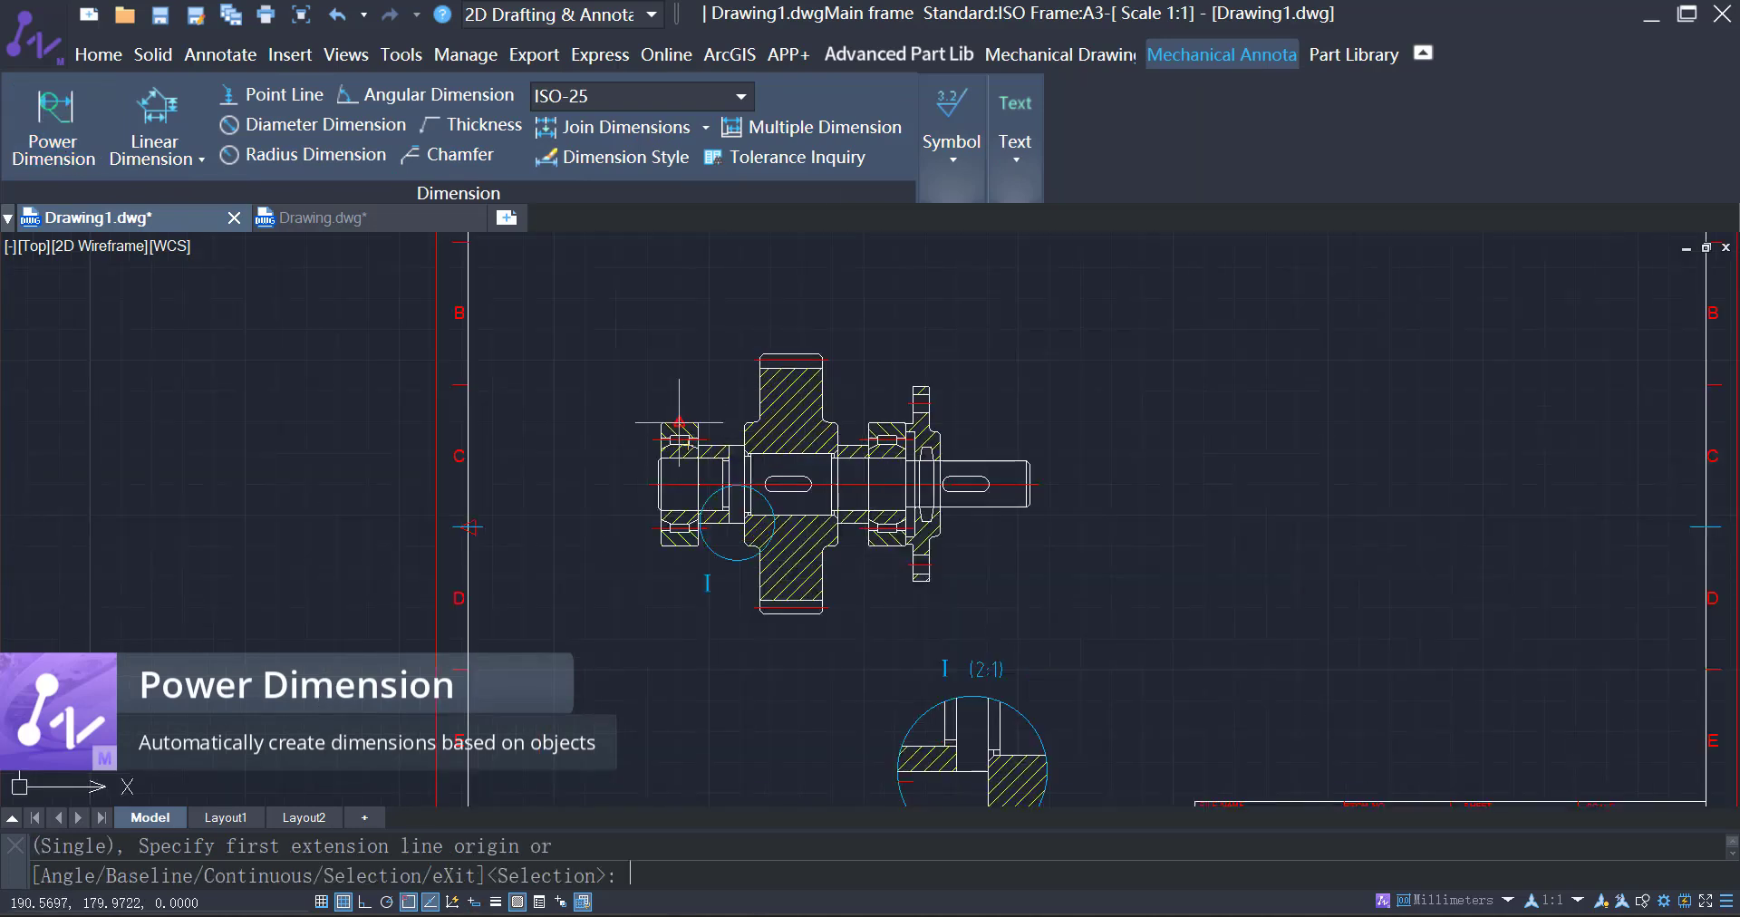
left_click(679, 423)
left_click(679, 546)
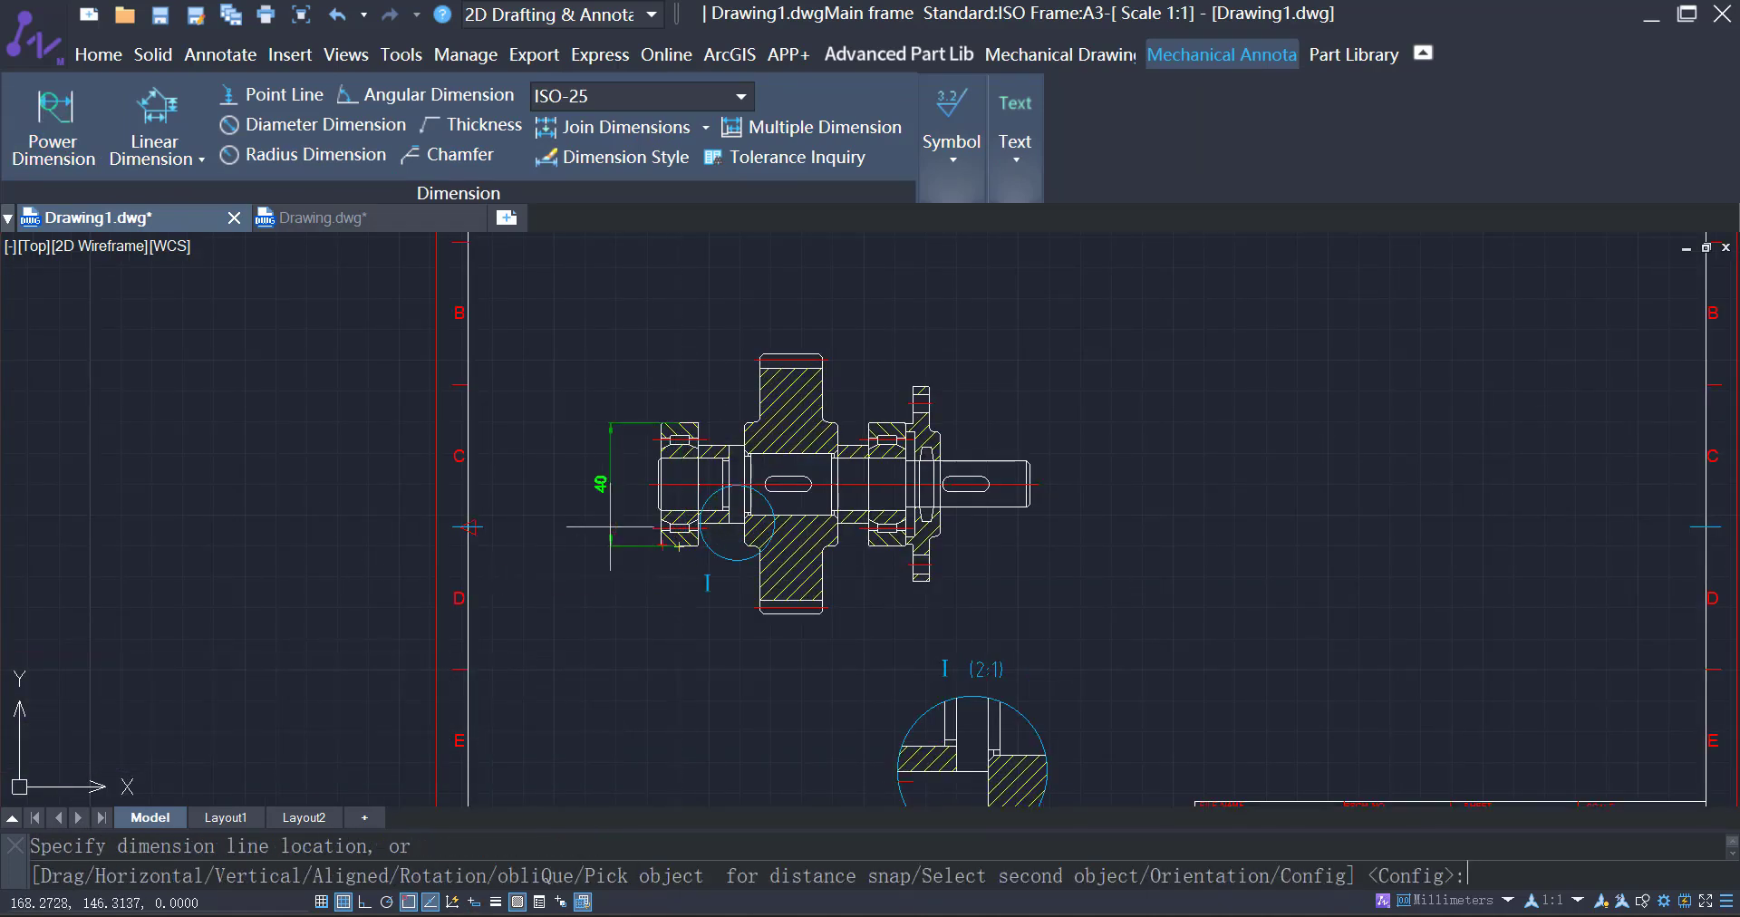
left_click(580, 484)
- Add the 120 overall length dimension and the 15 shaft-end diameter
left_click(658, 492)
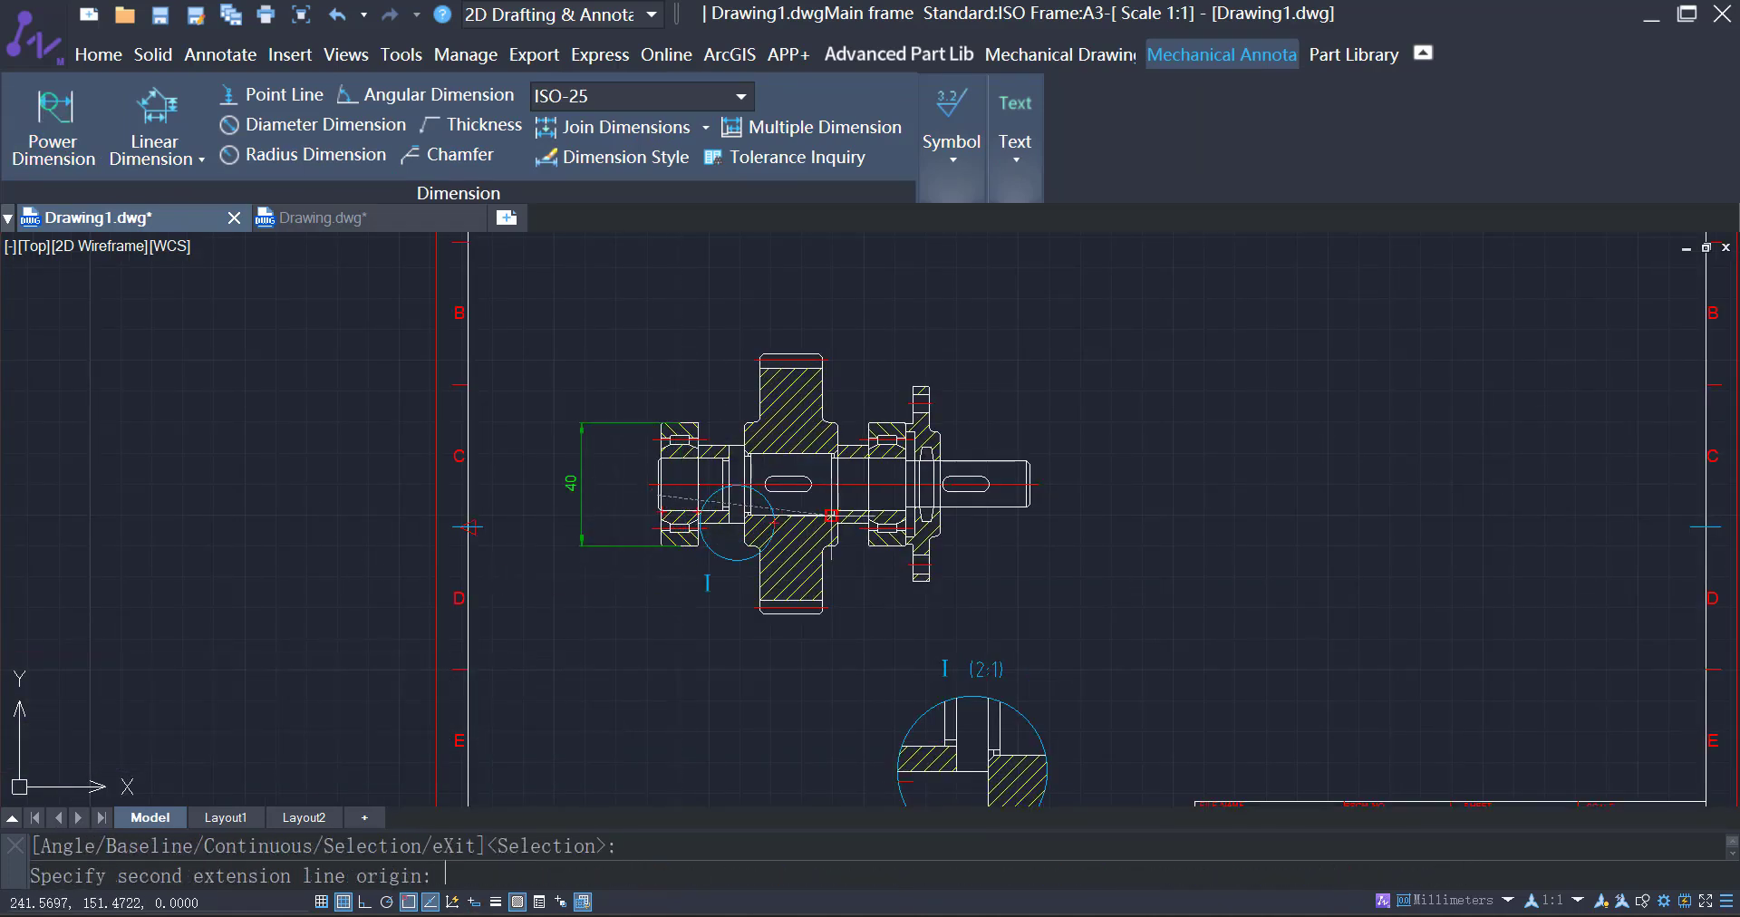
left_click(1029, 485)
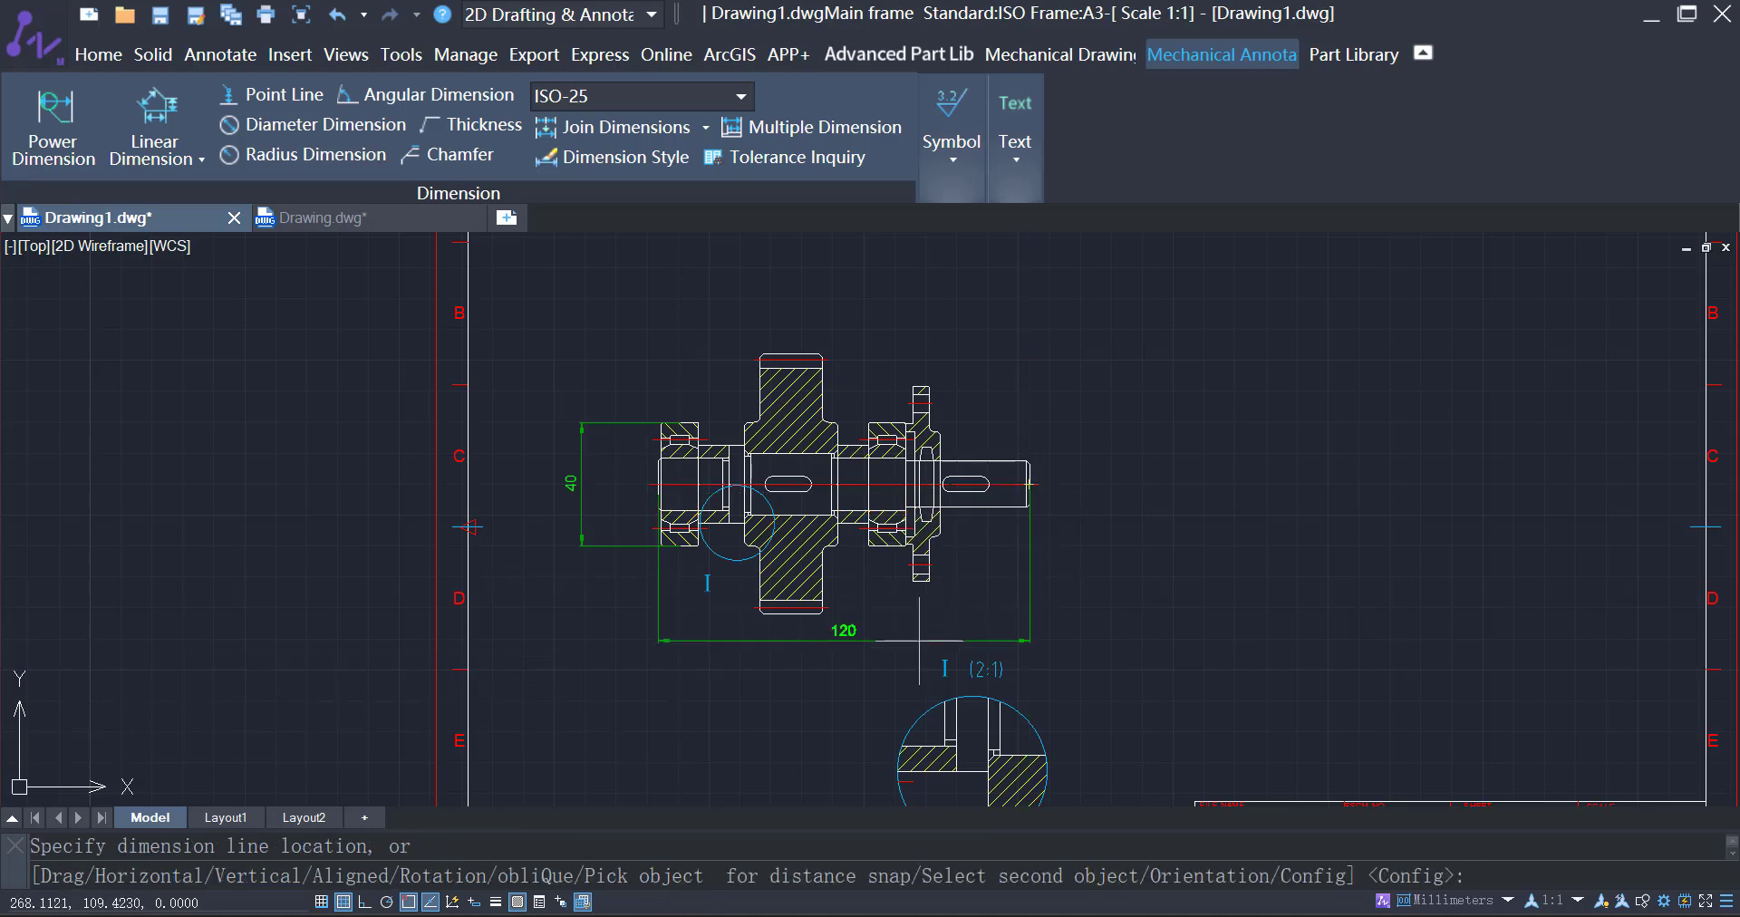
left_click(1029, 643)
left_click(1029, 465)
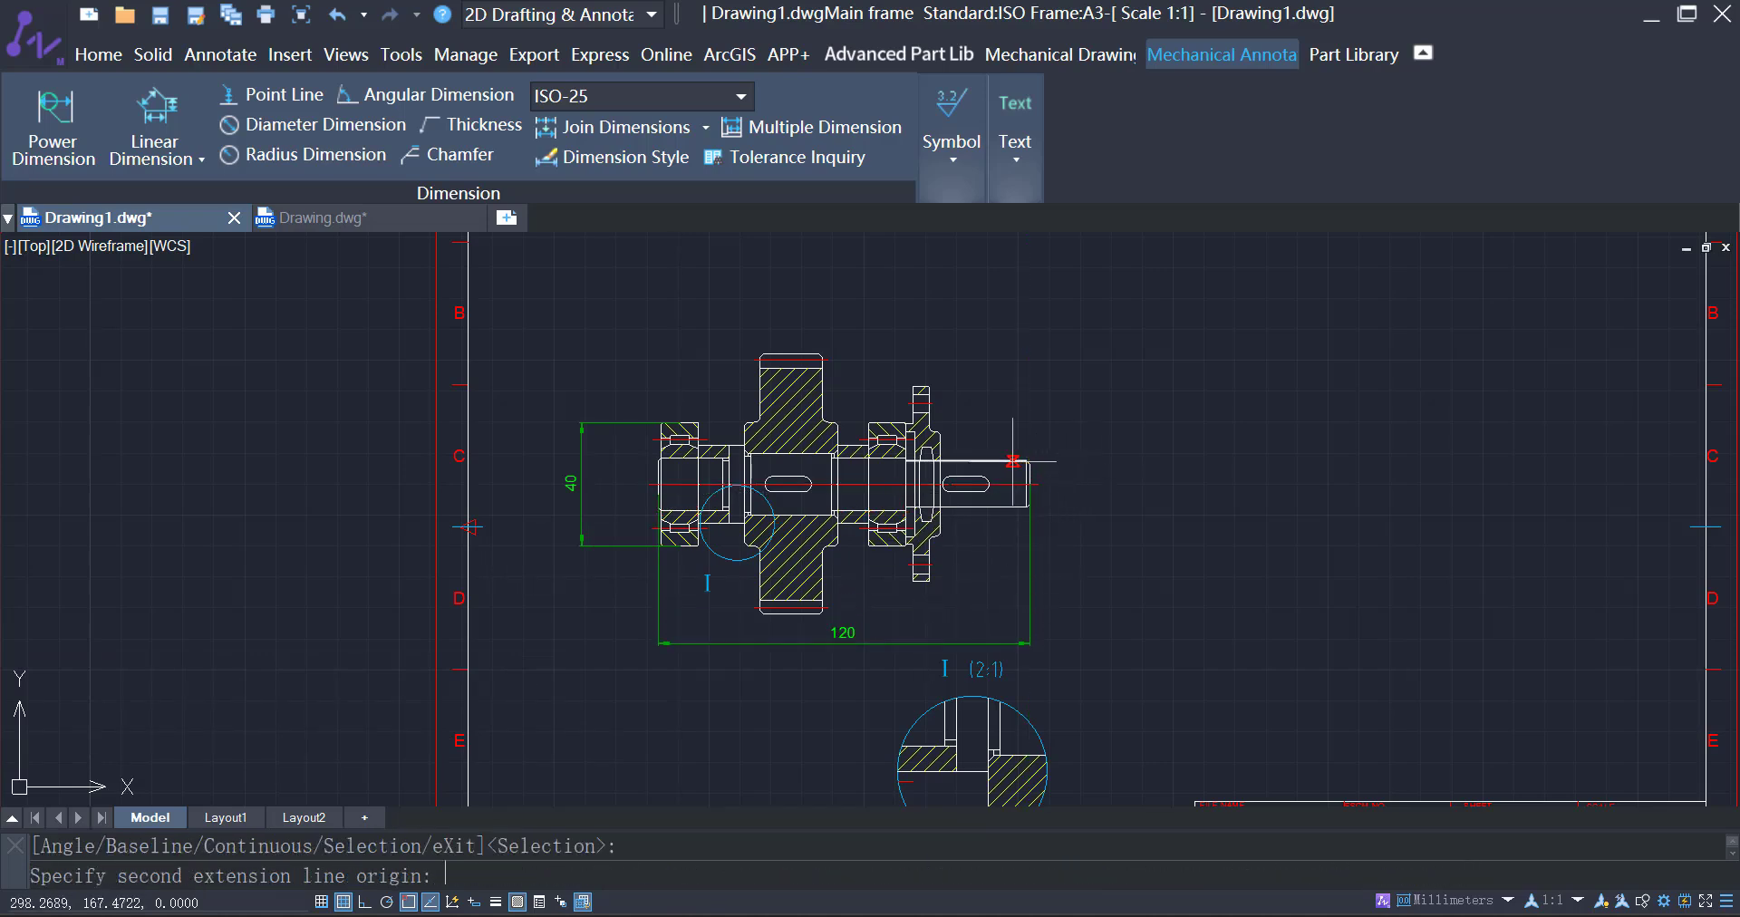
left_click(1029, 505)
left_click(1088, 506)
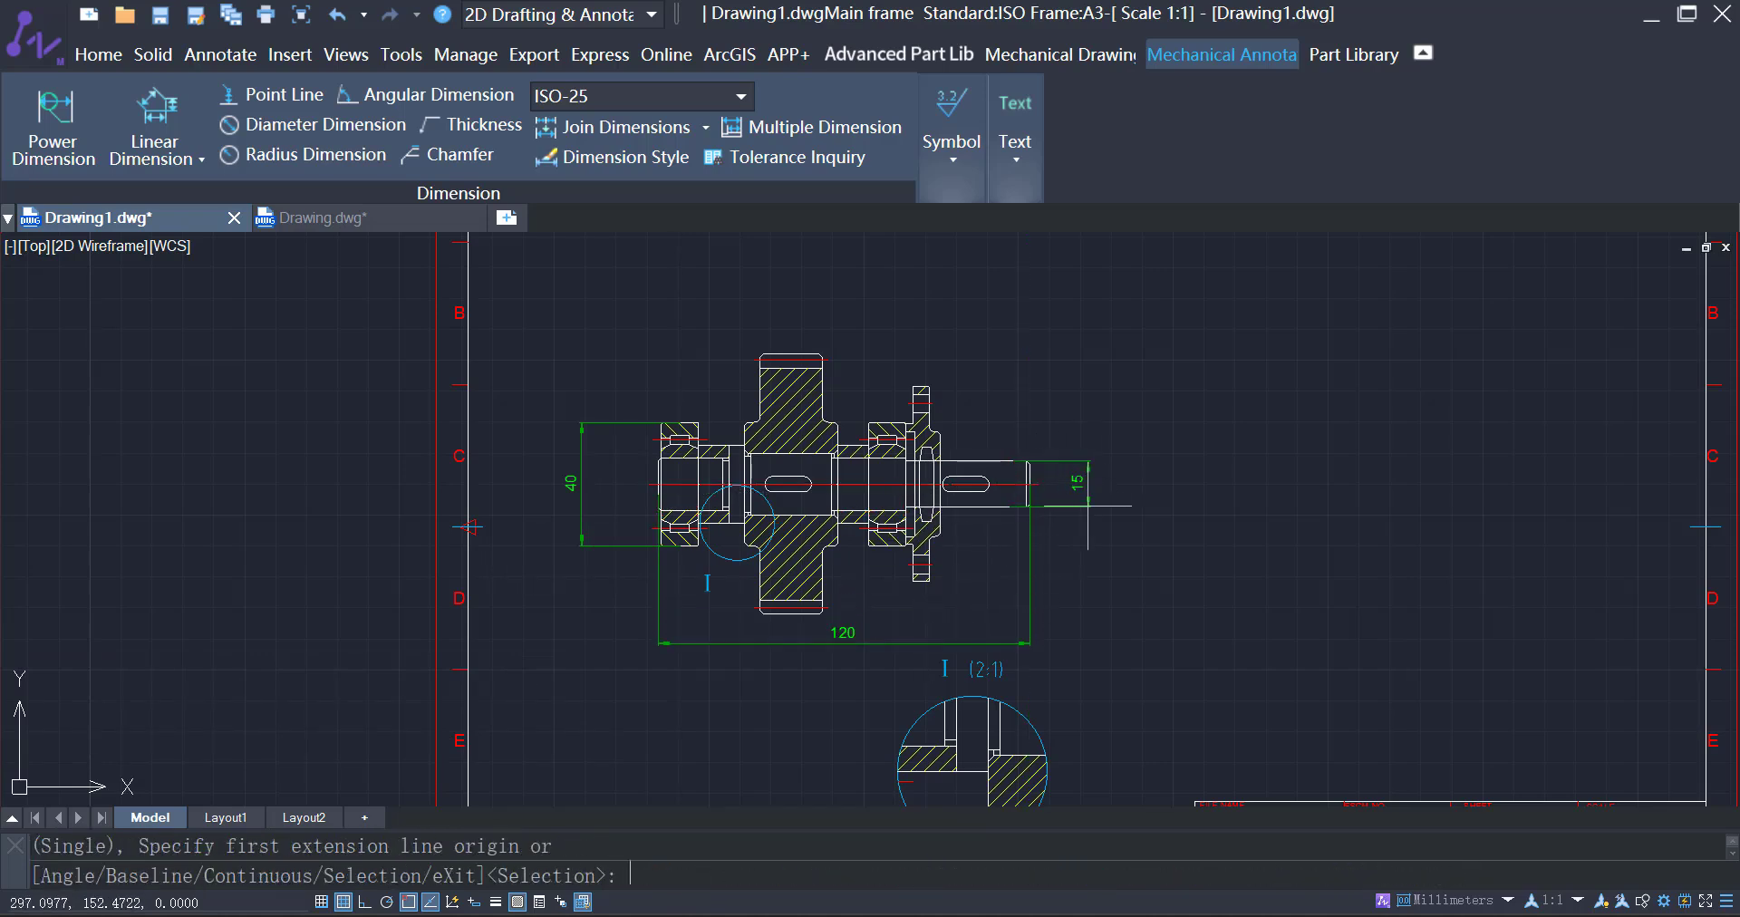
- Edit the 15 dimension to carry the h7 fit, making it 15 h7
key("Escape")
double_click(1069, 485)
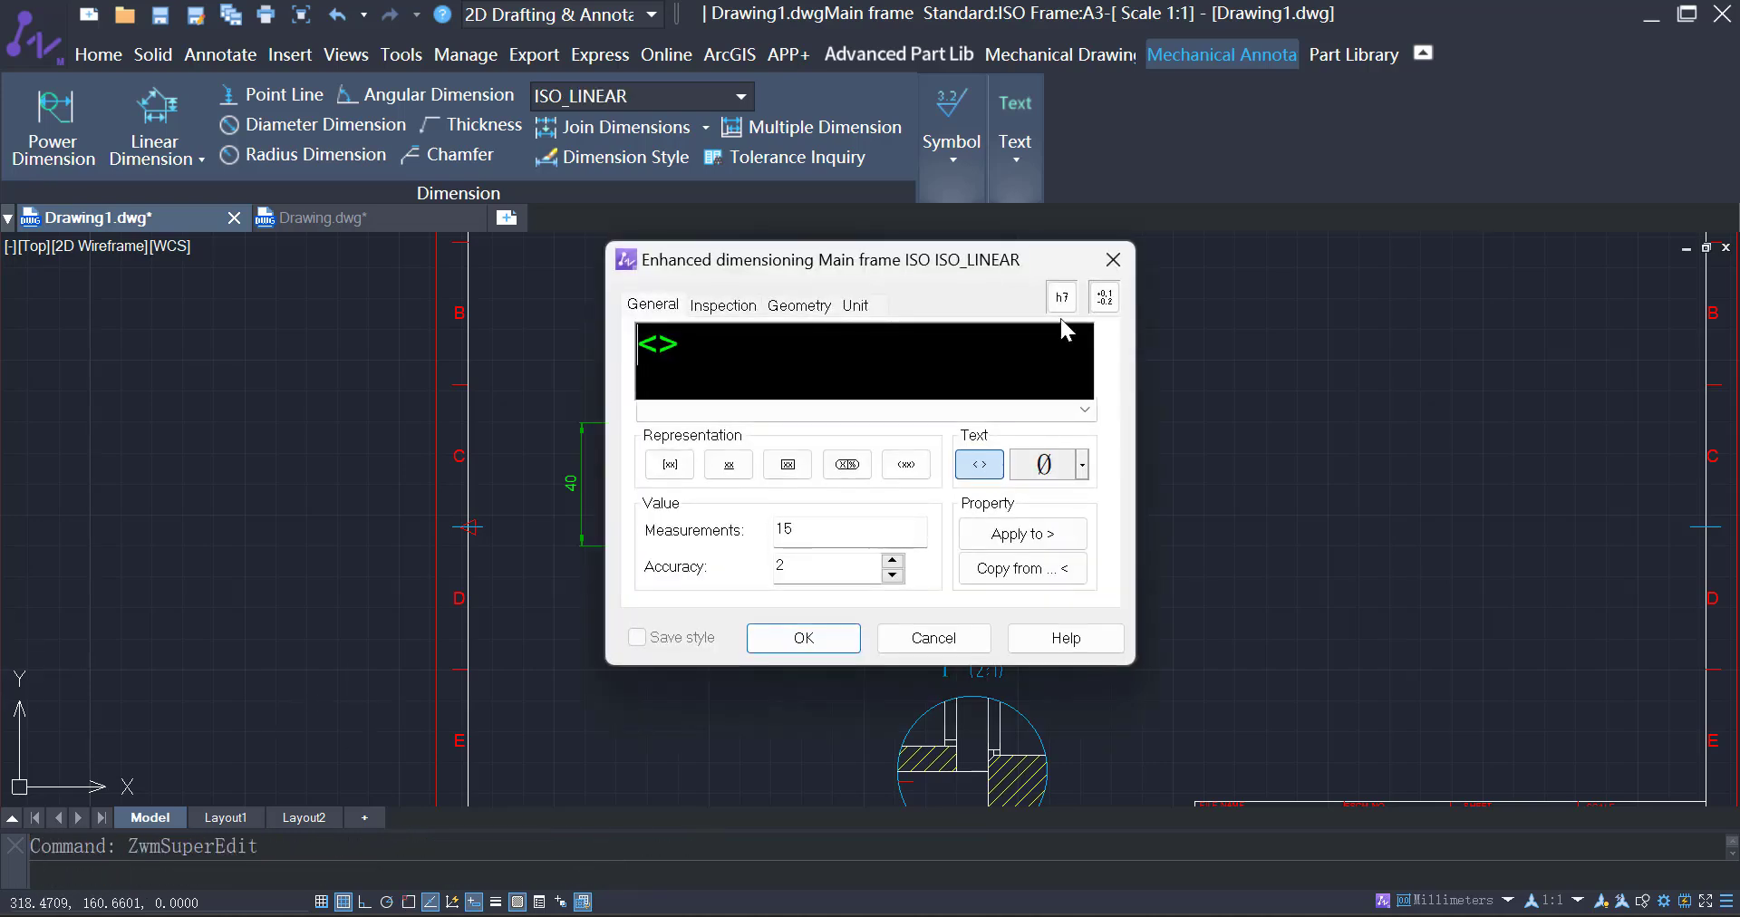
left_click(1061, 297)
left_click(823, 645)
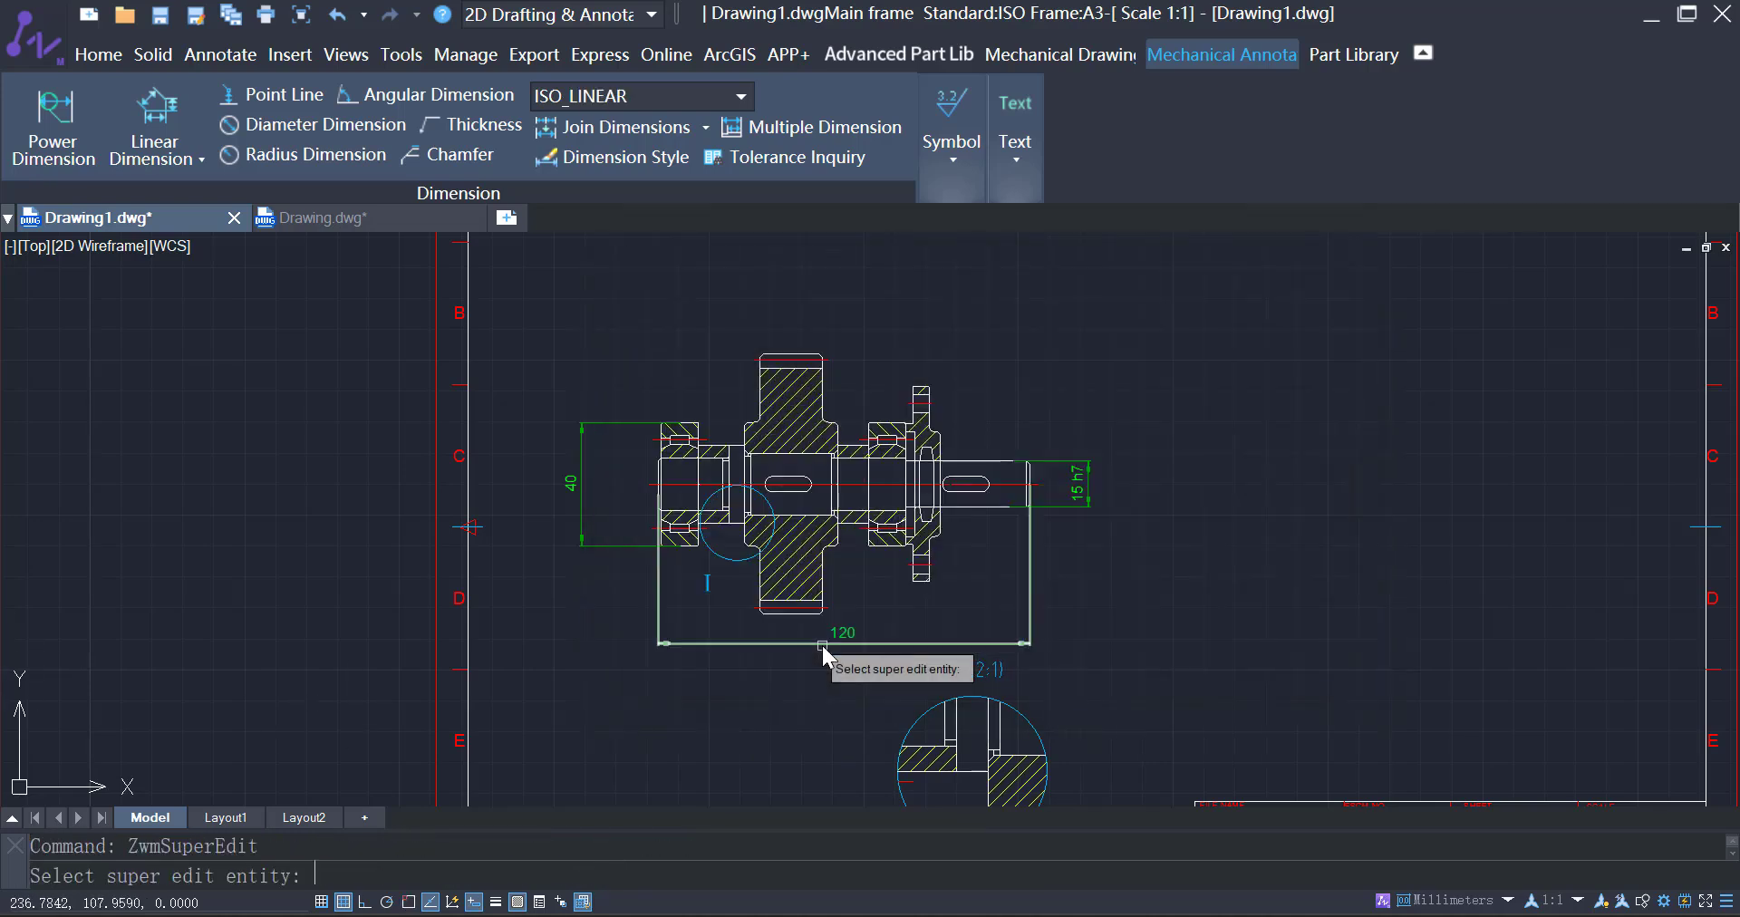
- Attach datum identifier A to the 15 h7 shaft end
left_click(956, 168)
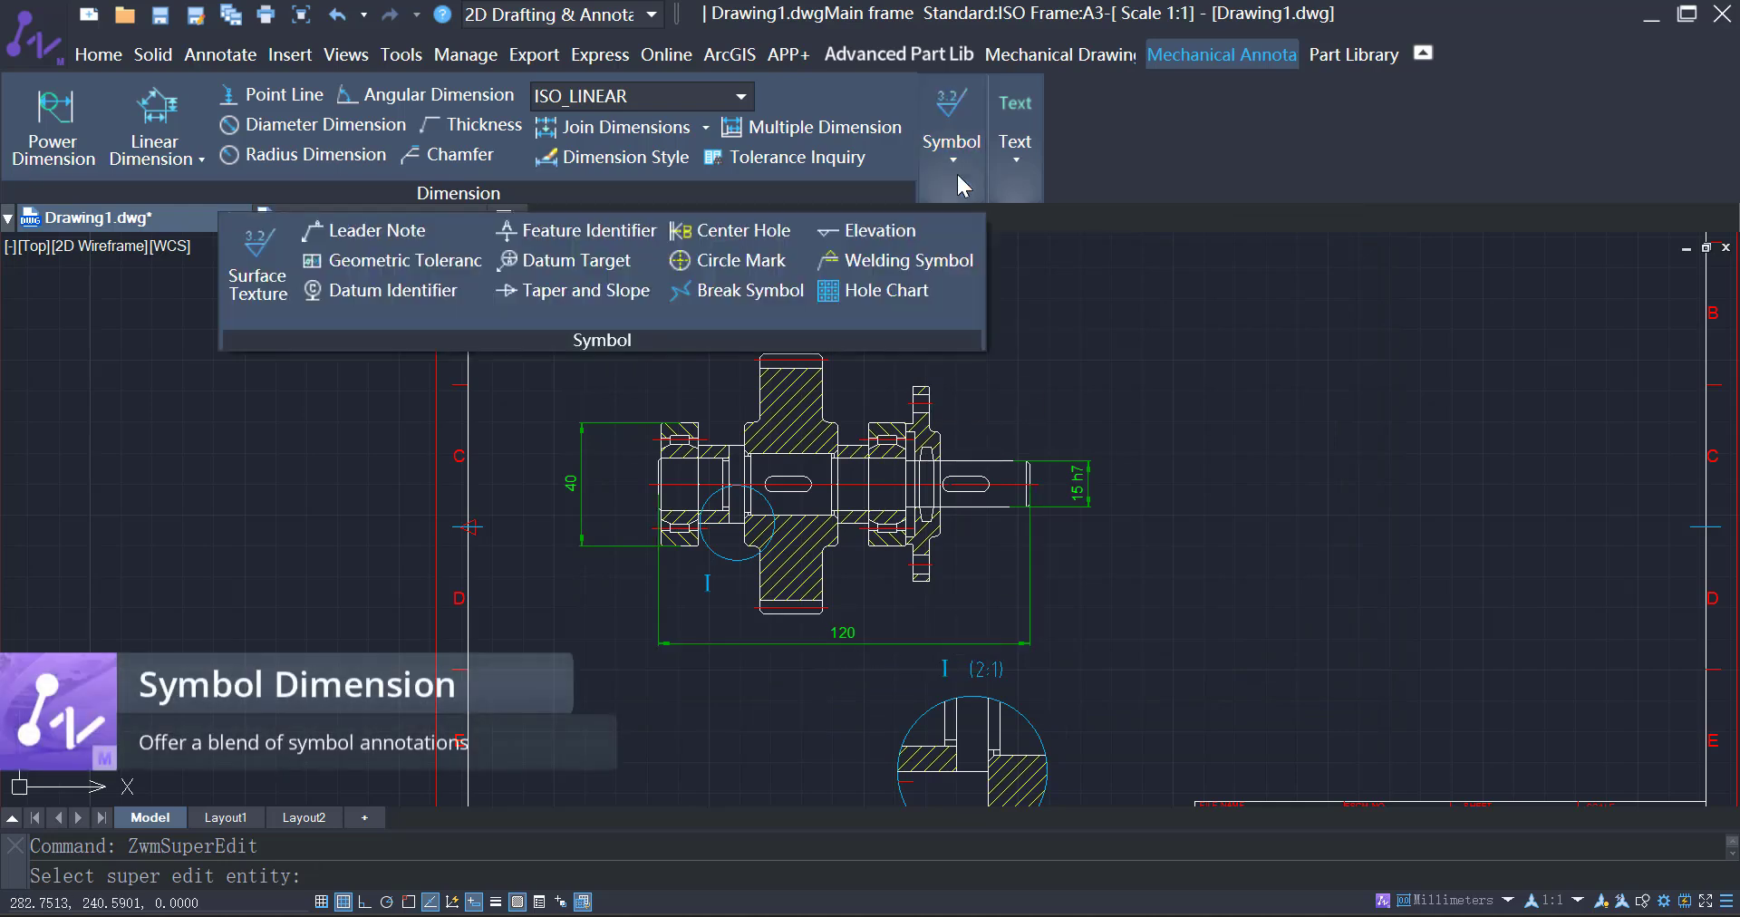
left_click(429, 301)
left_click(897, 583)
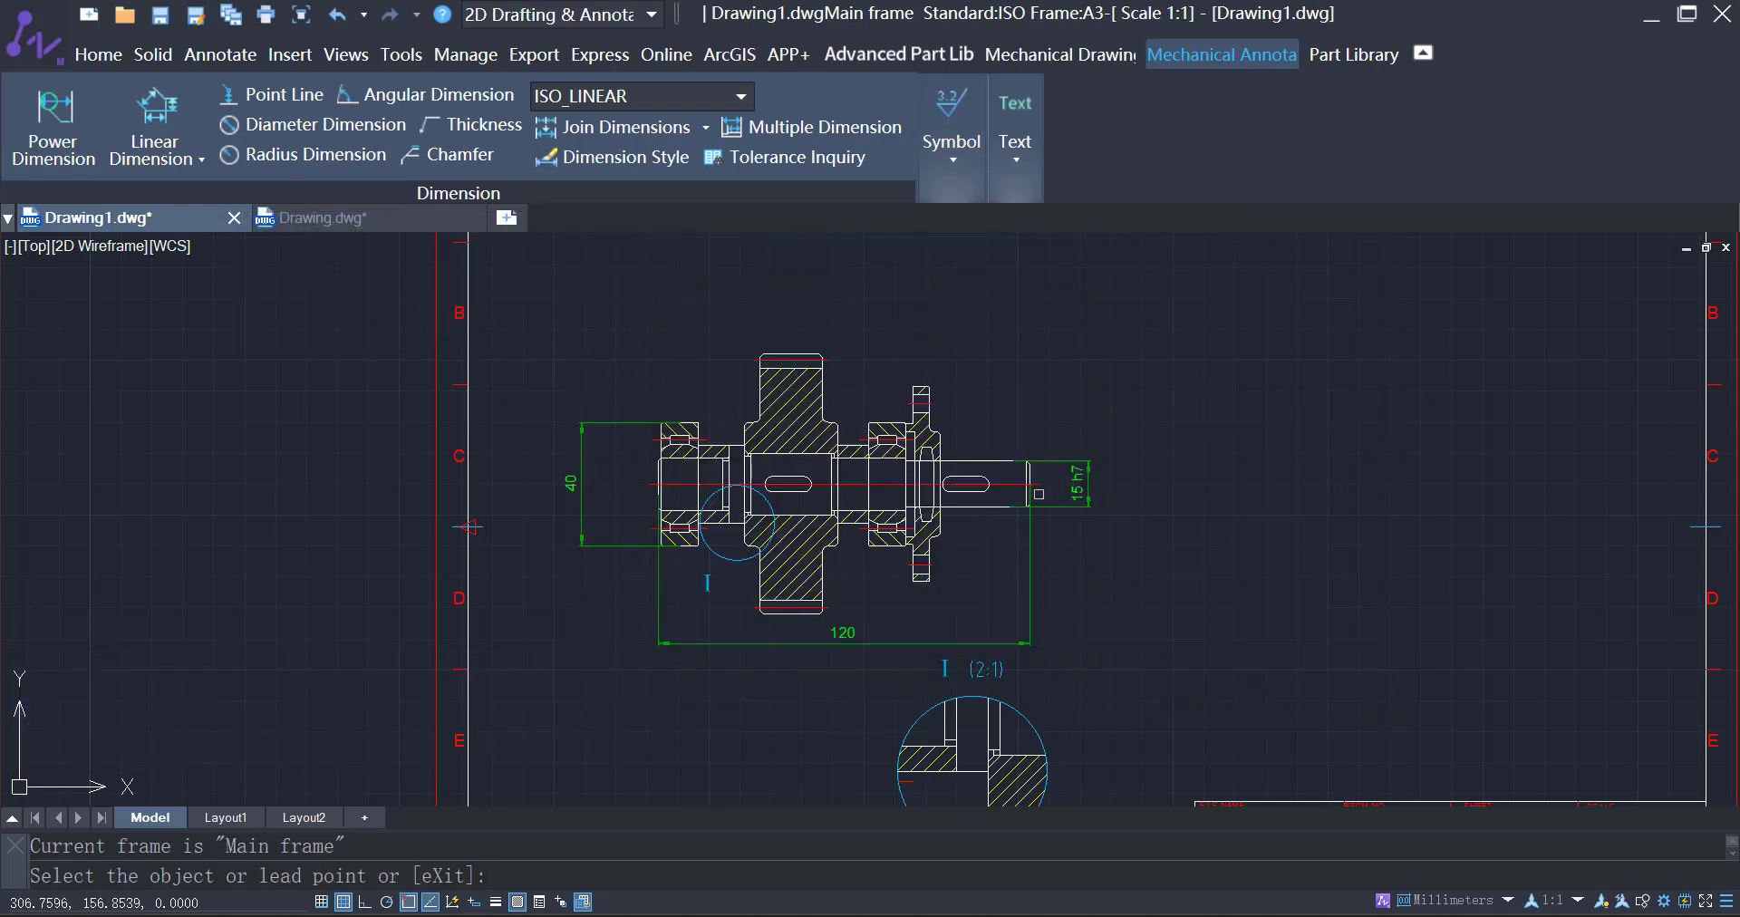
left_click(1040, 494)
left_click(1054, 538)
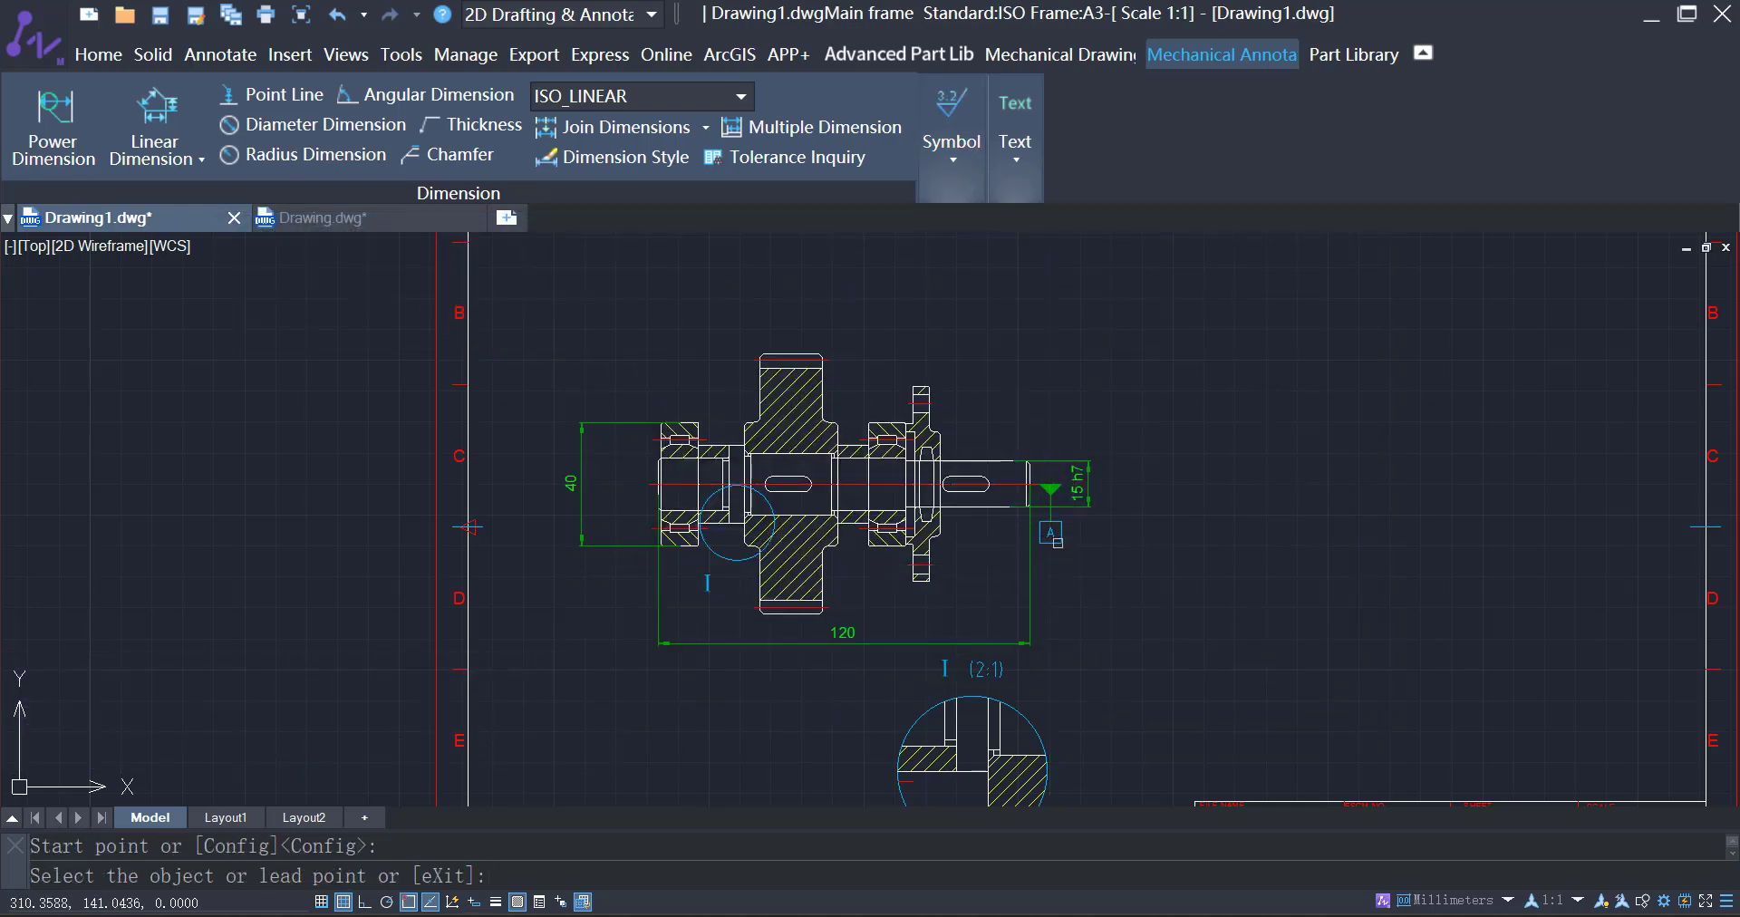
- Place a 0.02 concentricity tolerance frame referencing datum A above the shaft
left_click(953, 188)
left_click(450, 272)
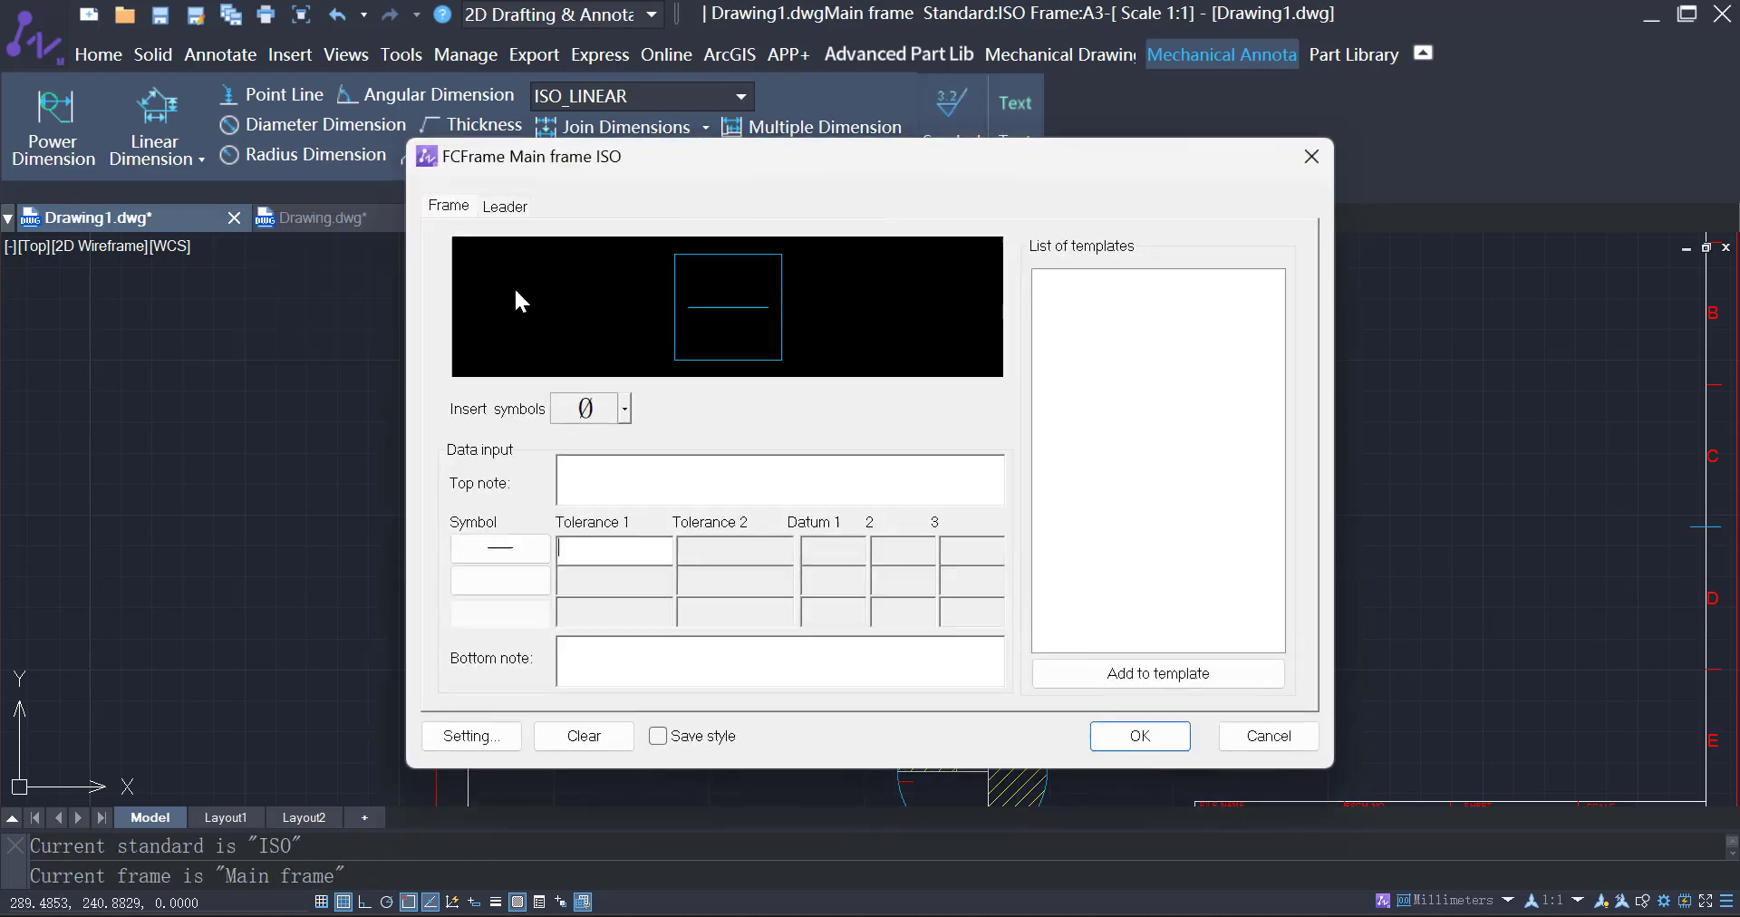
left_click(524, 568)
left_click(571, 616)
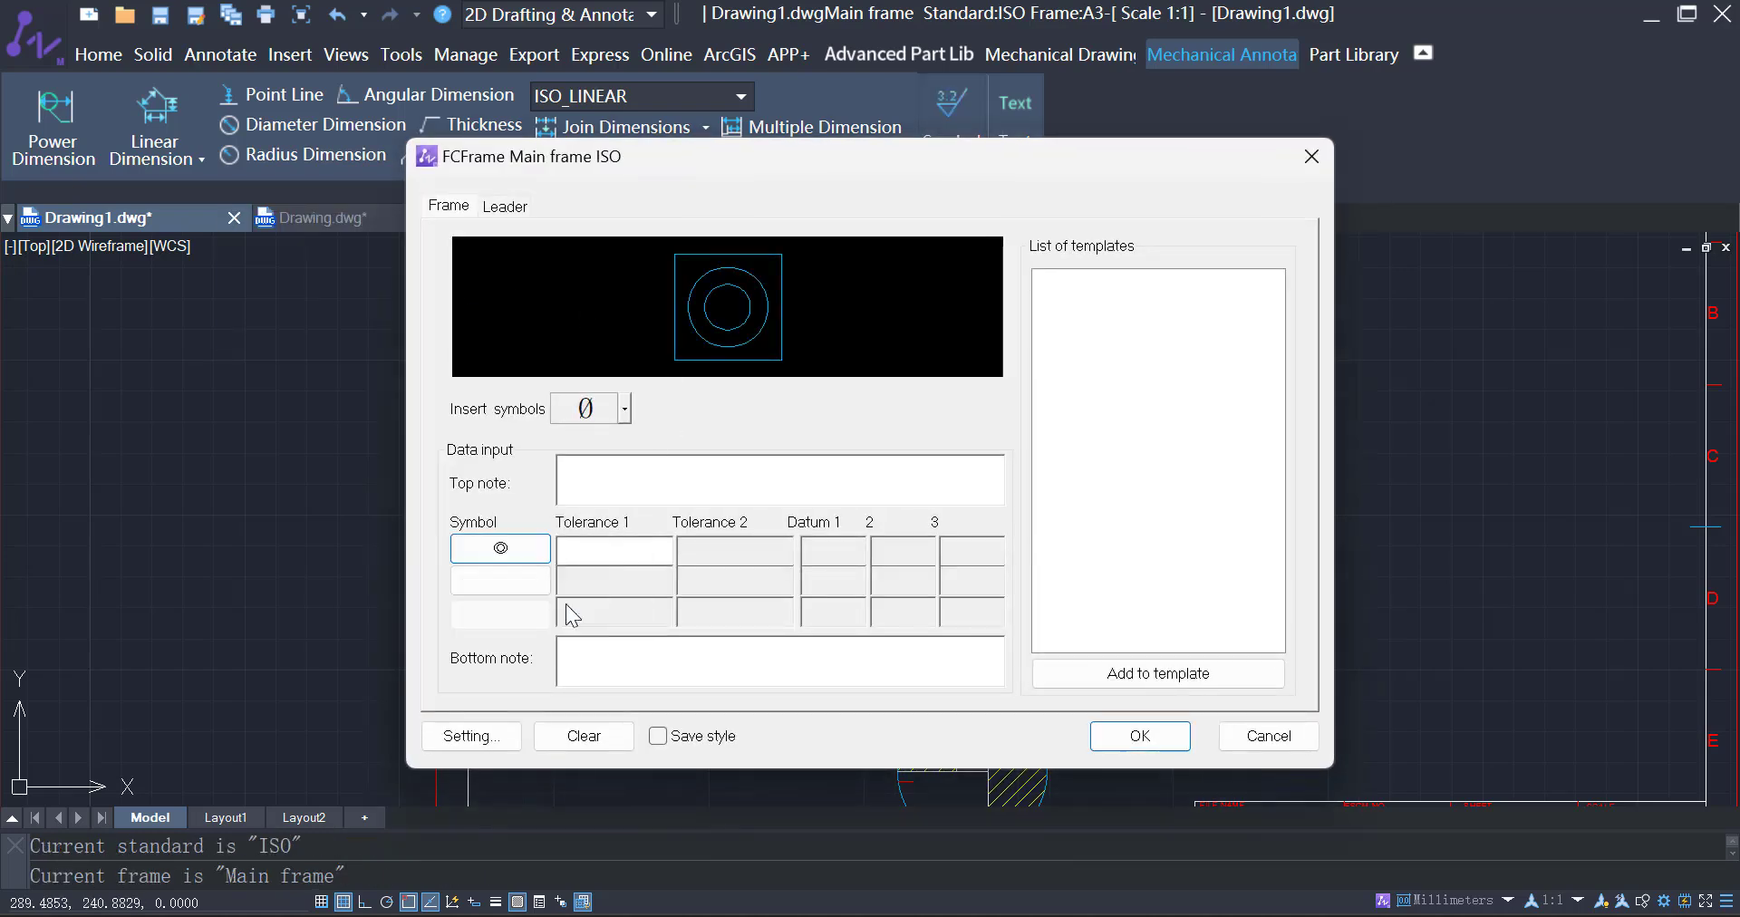
left_click(613, 547)
type("0.02")
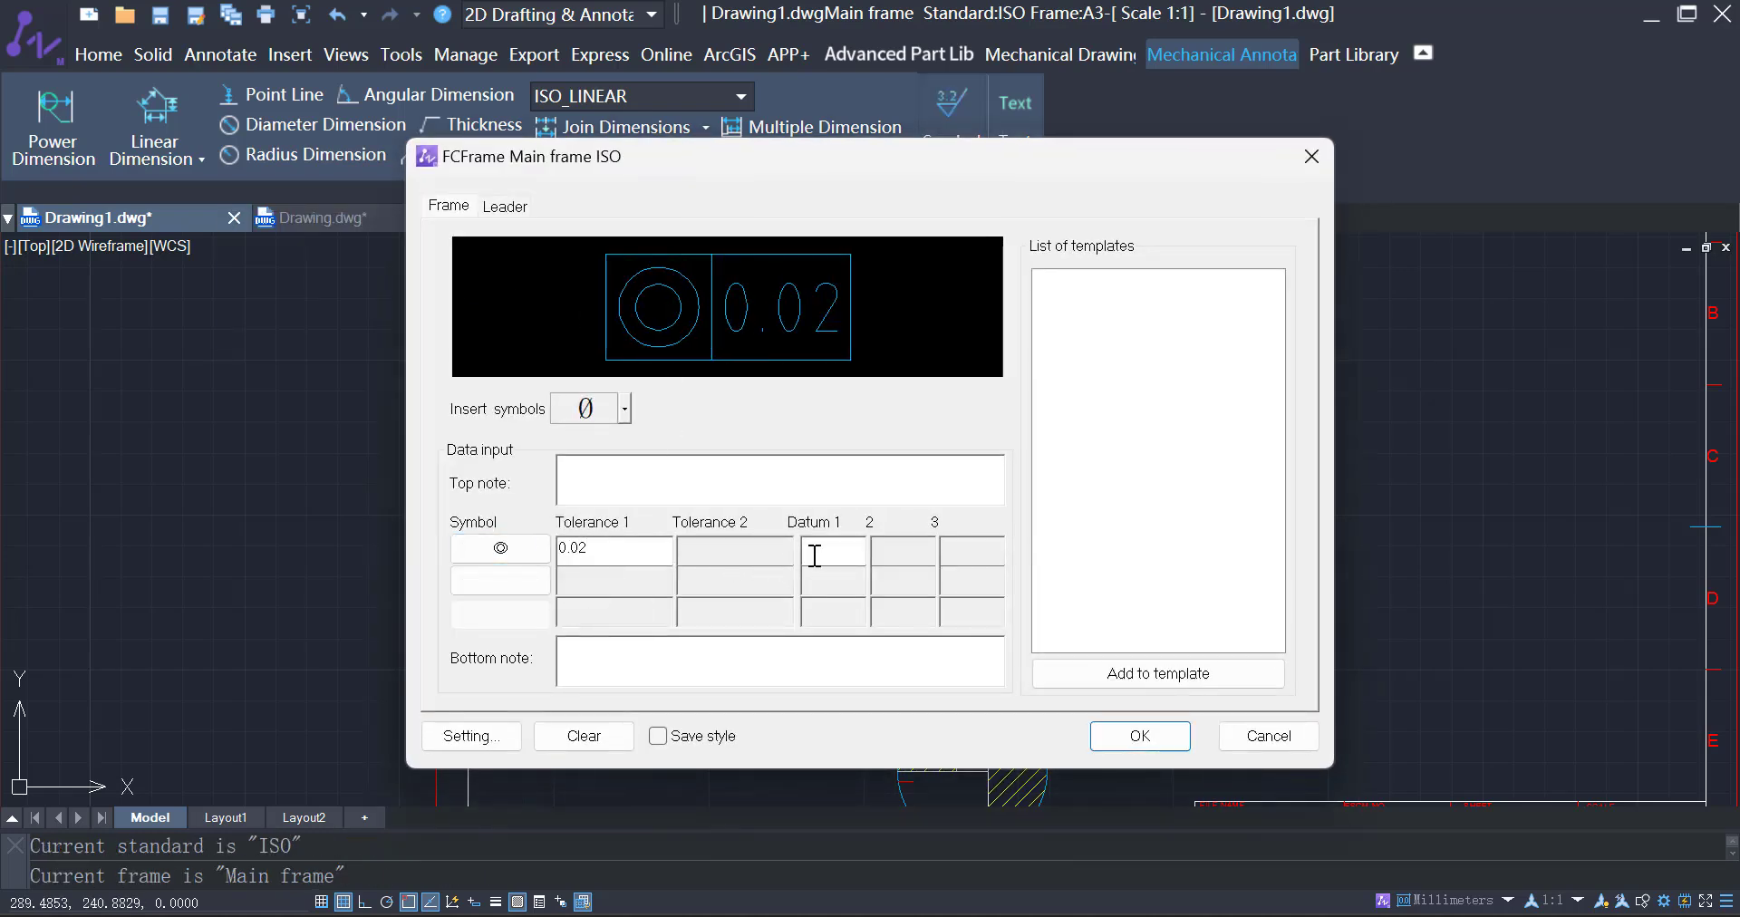
type("A")
left_click(1113, 736)
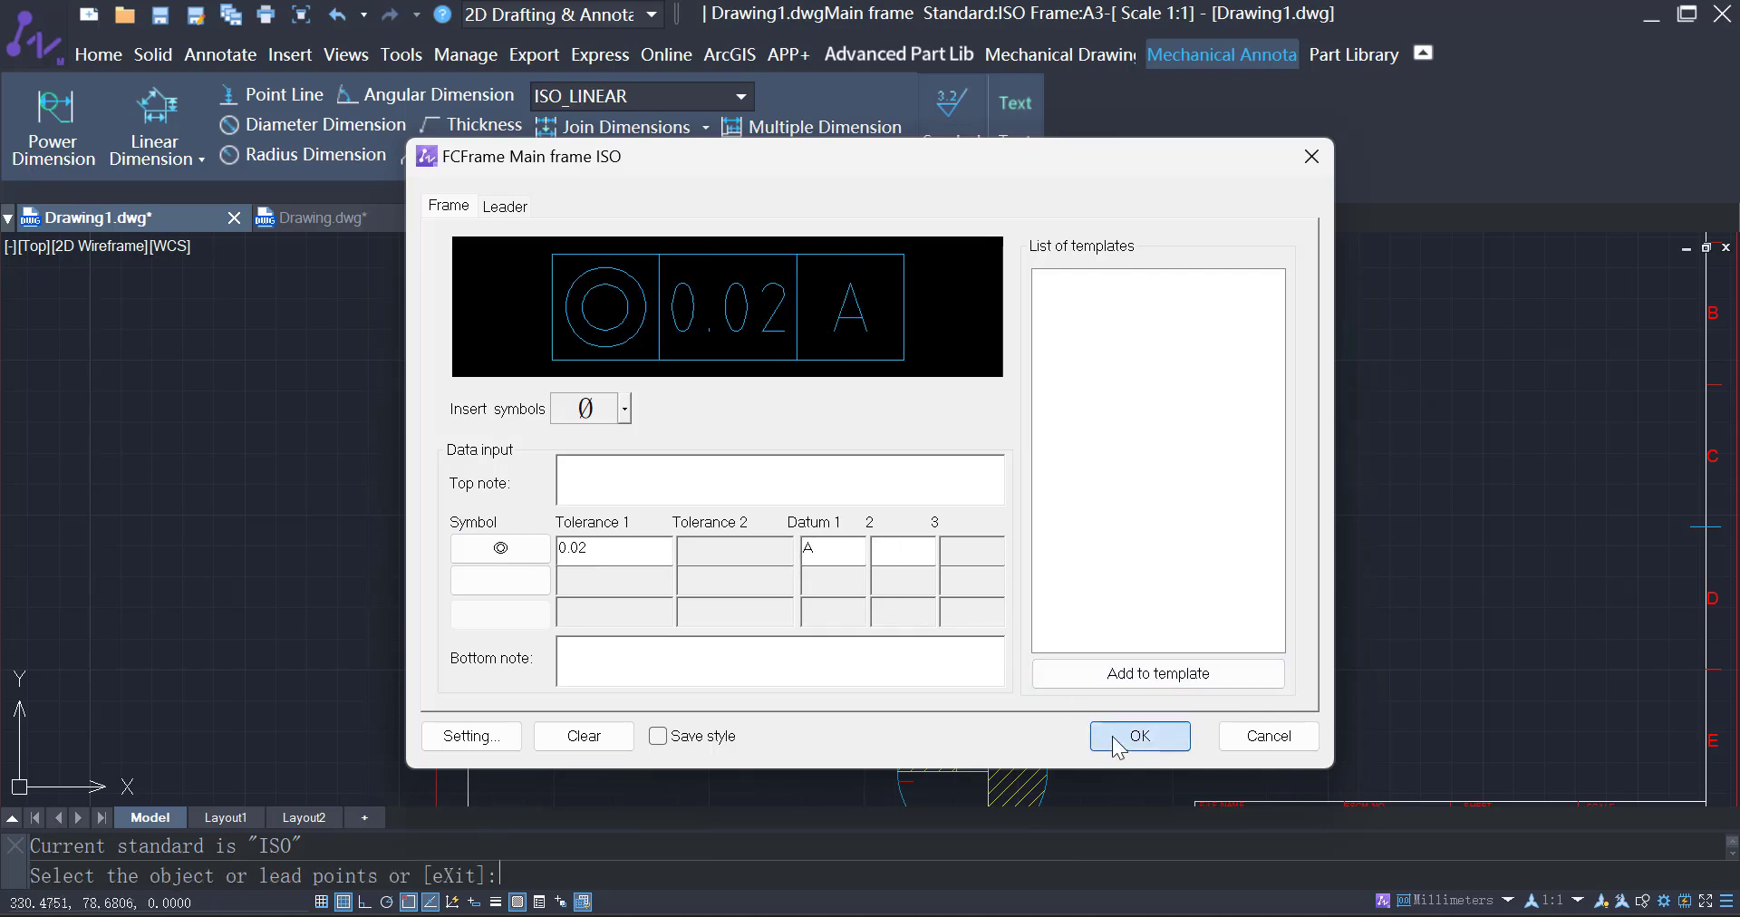
left_click(992, 461)
left_click(992, 396)
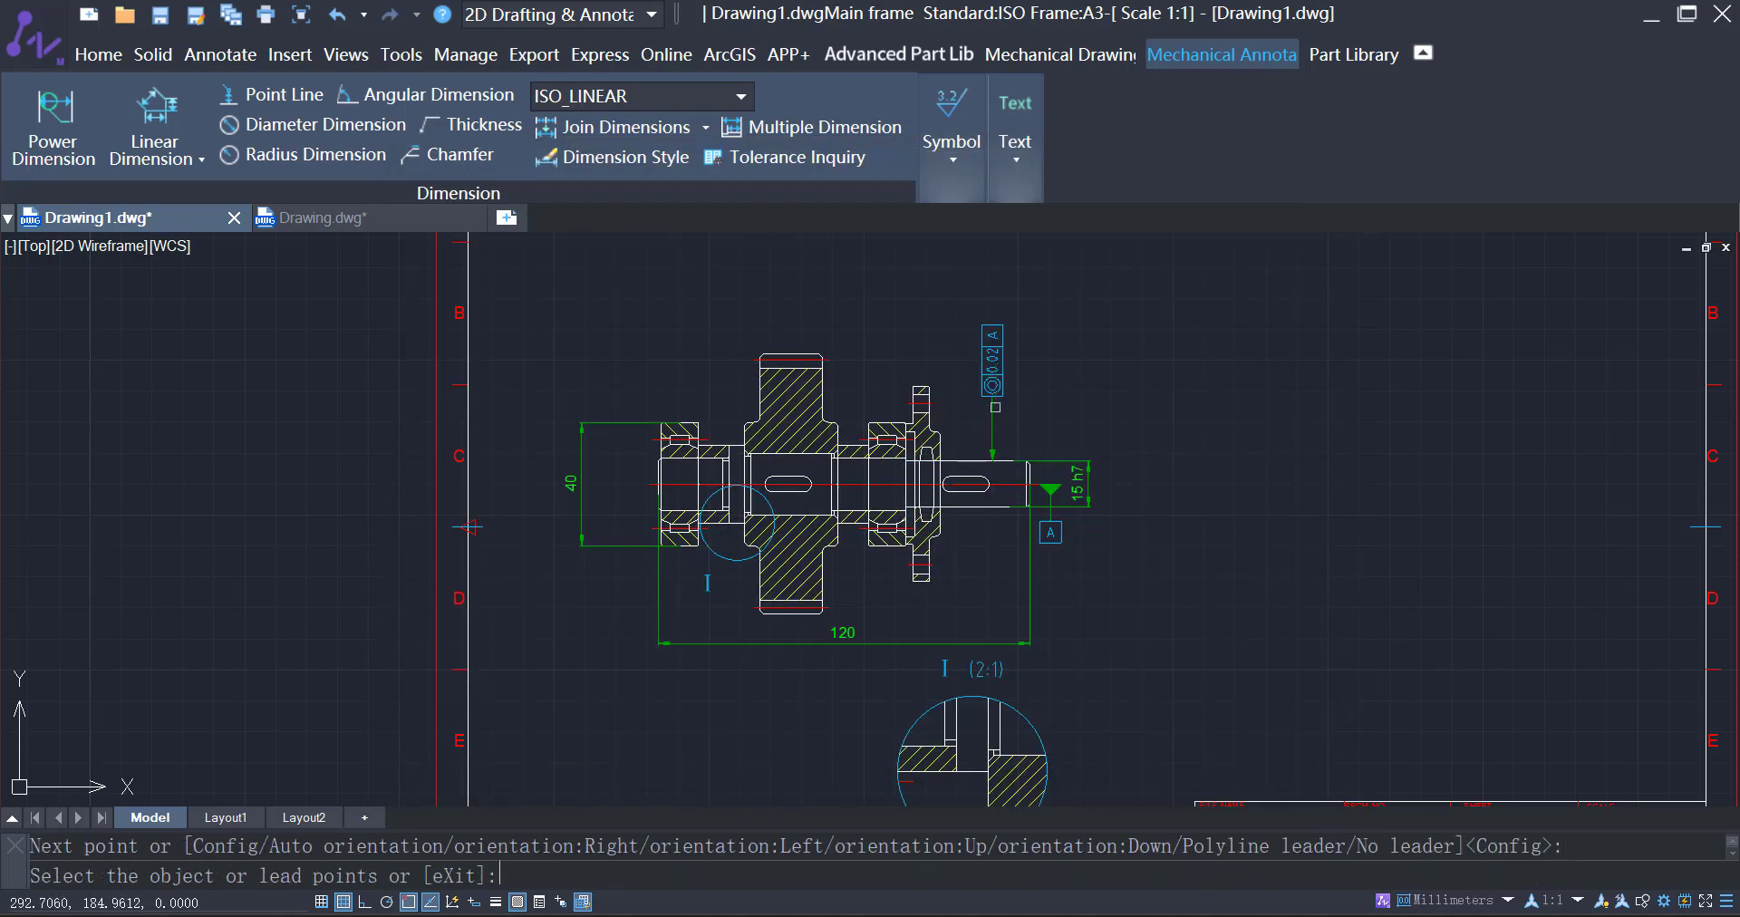
- Attach a material-removal surface texture symbol with value 3.2 to the right shaft edge
left_click(946, 181)
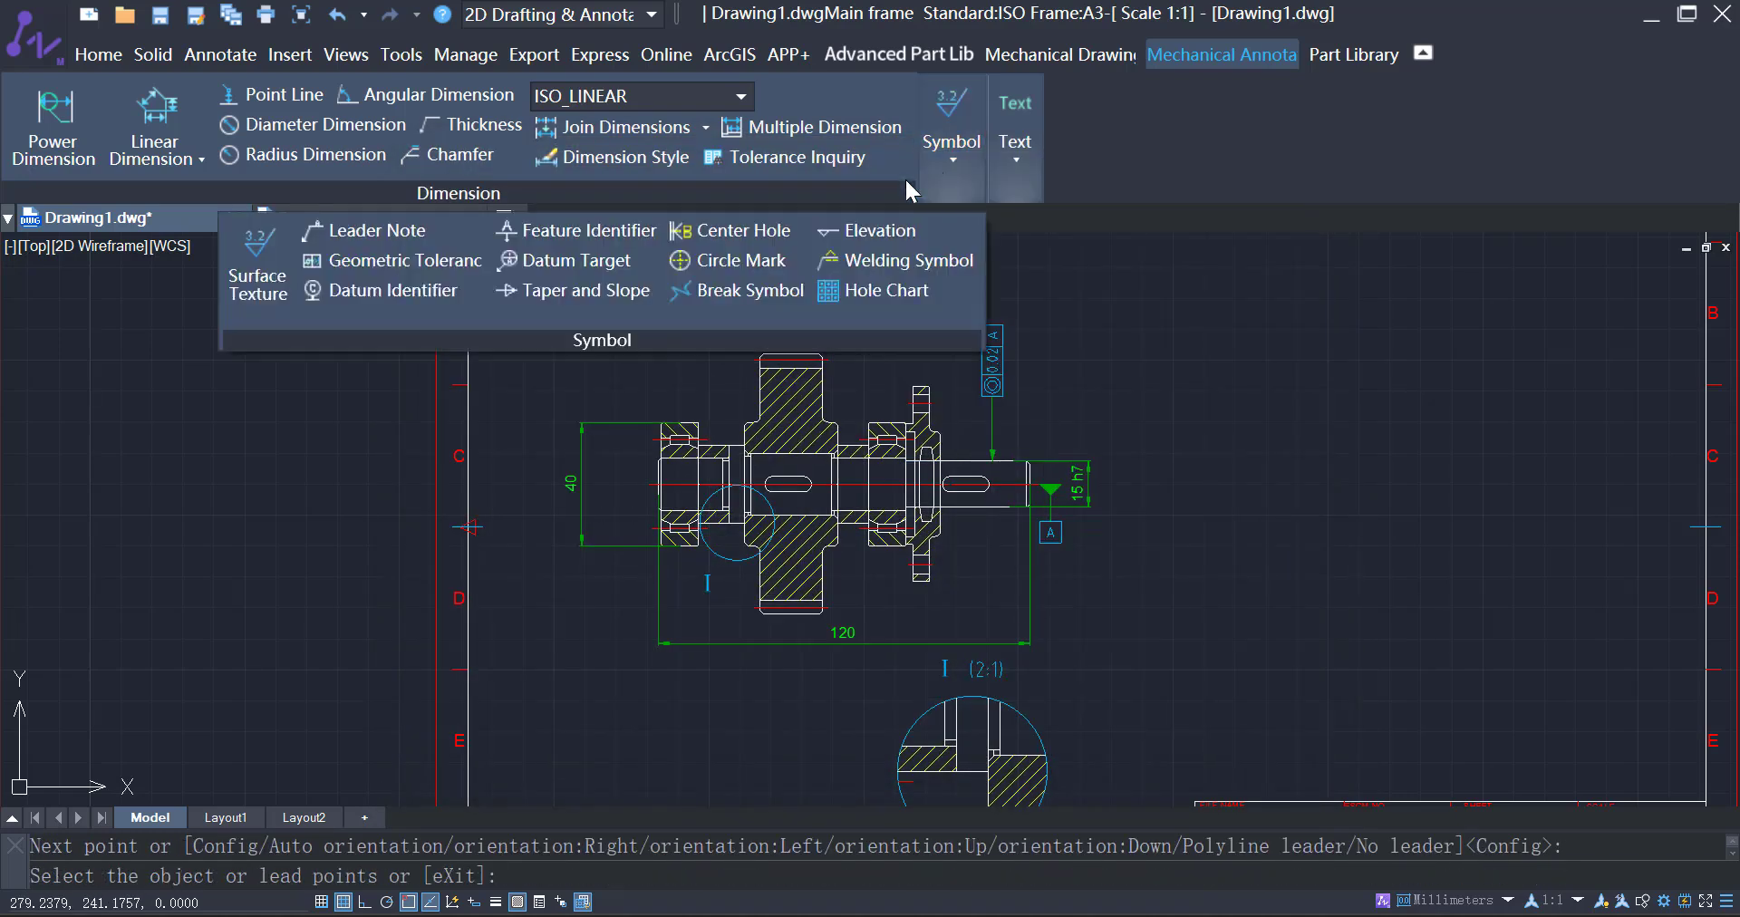
left_click(257, 290)
left_click(804, 288)
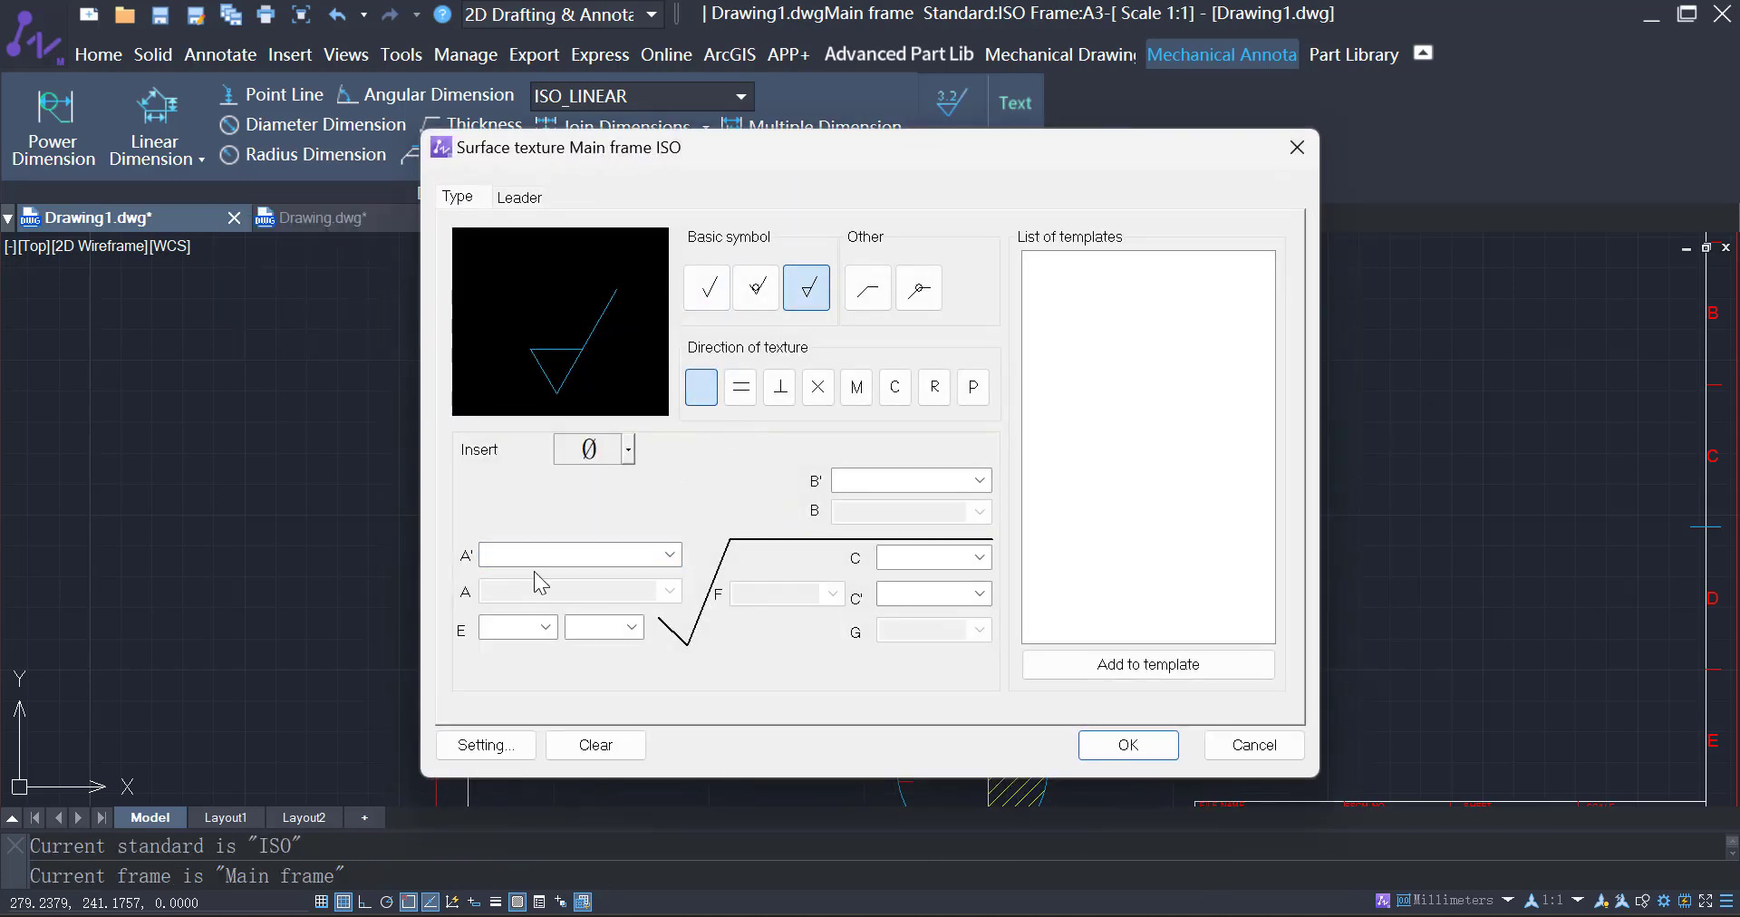
left_click(533, 555)
type("3")
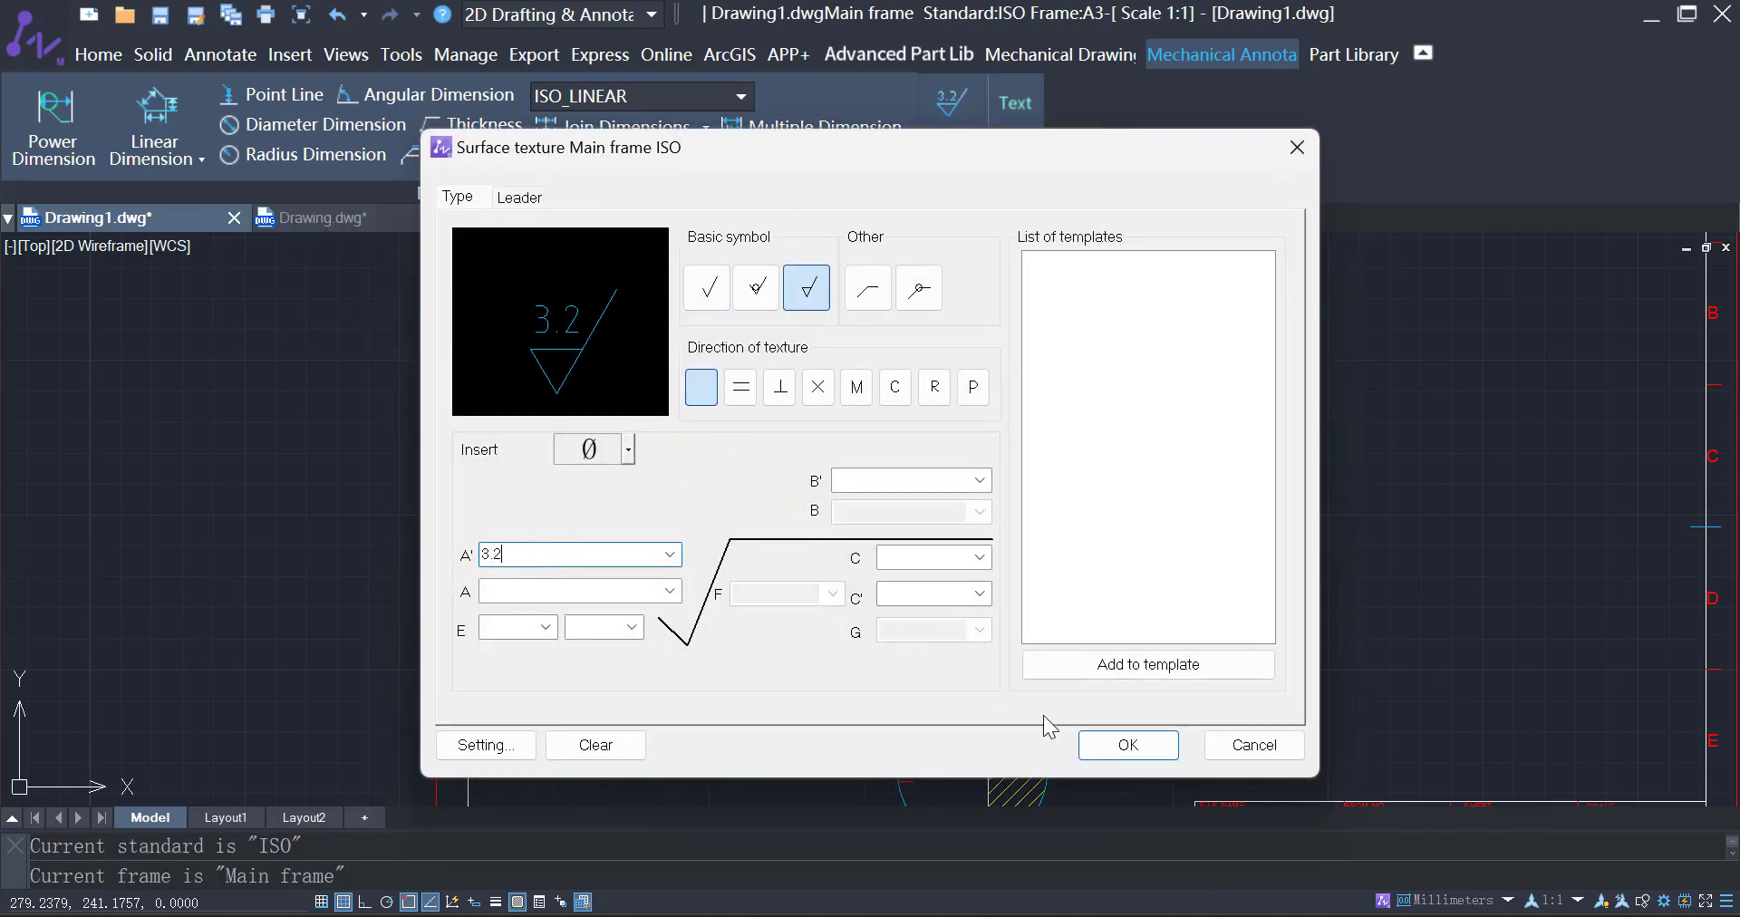
type(".2")
left_click(1126, 745)
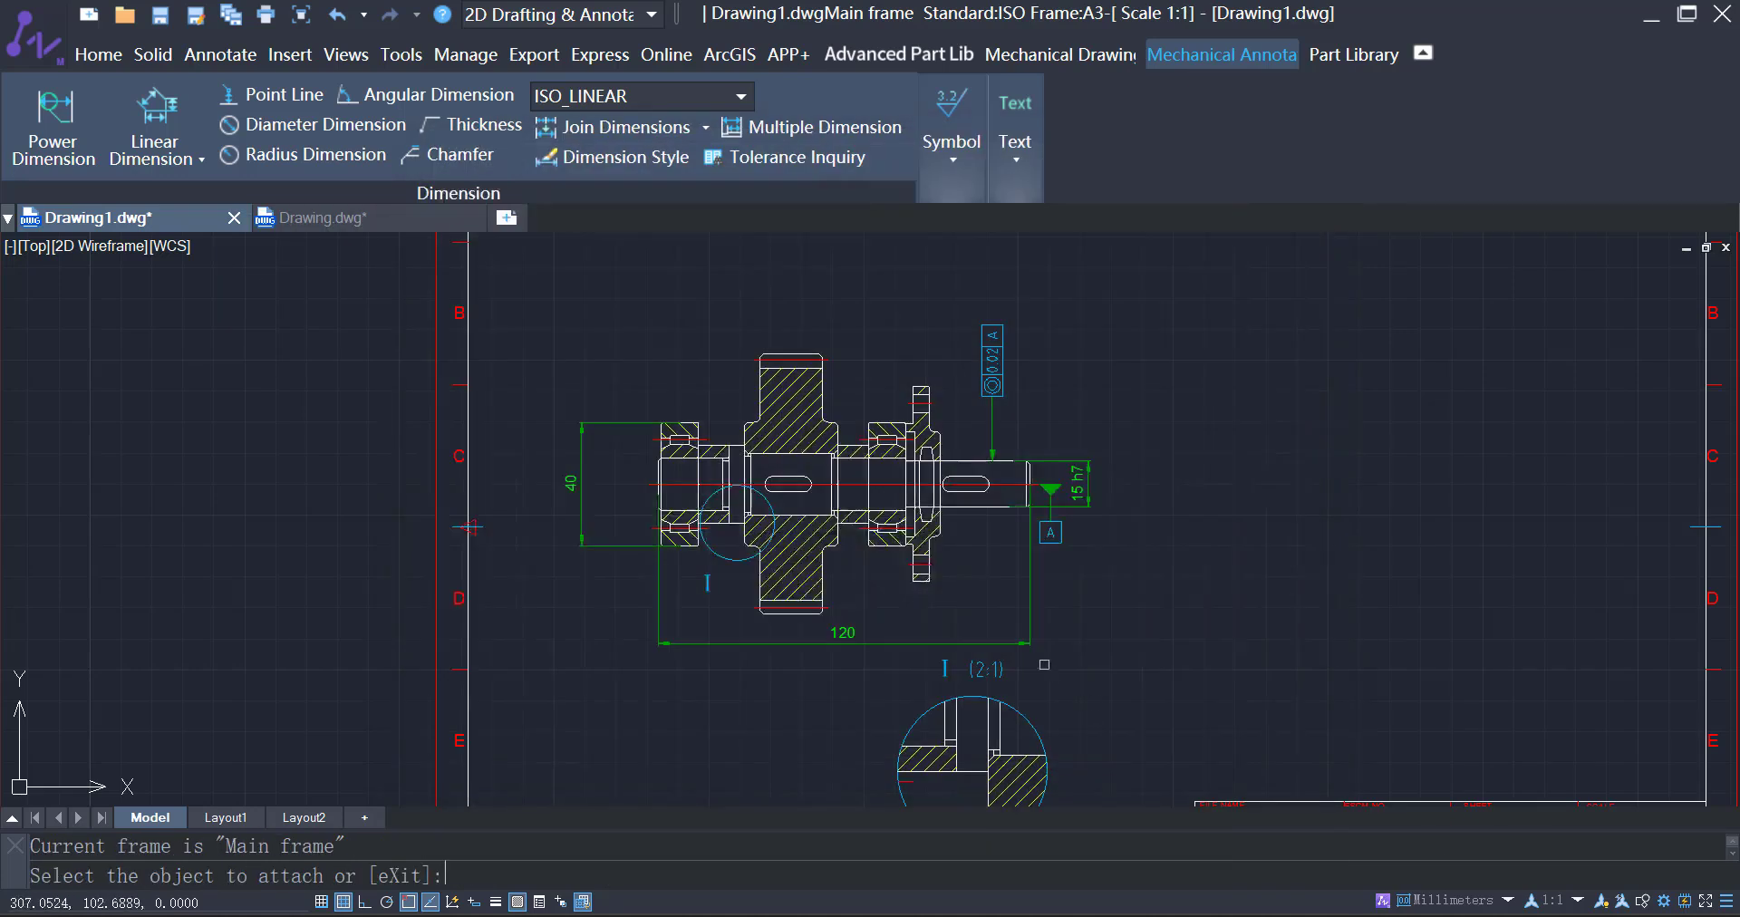
left_click(994, 511)
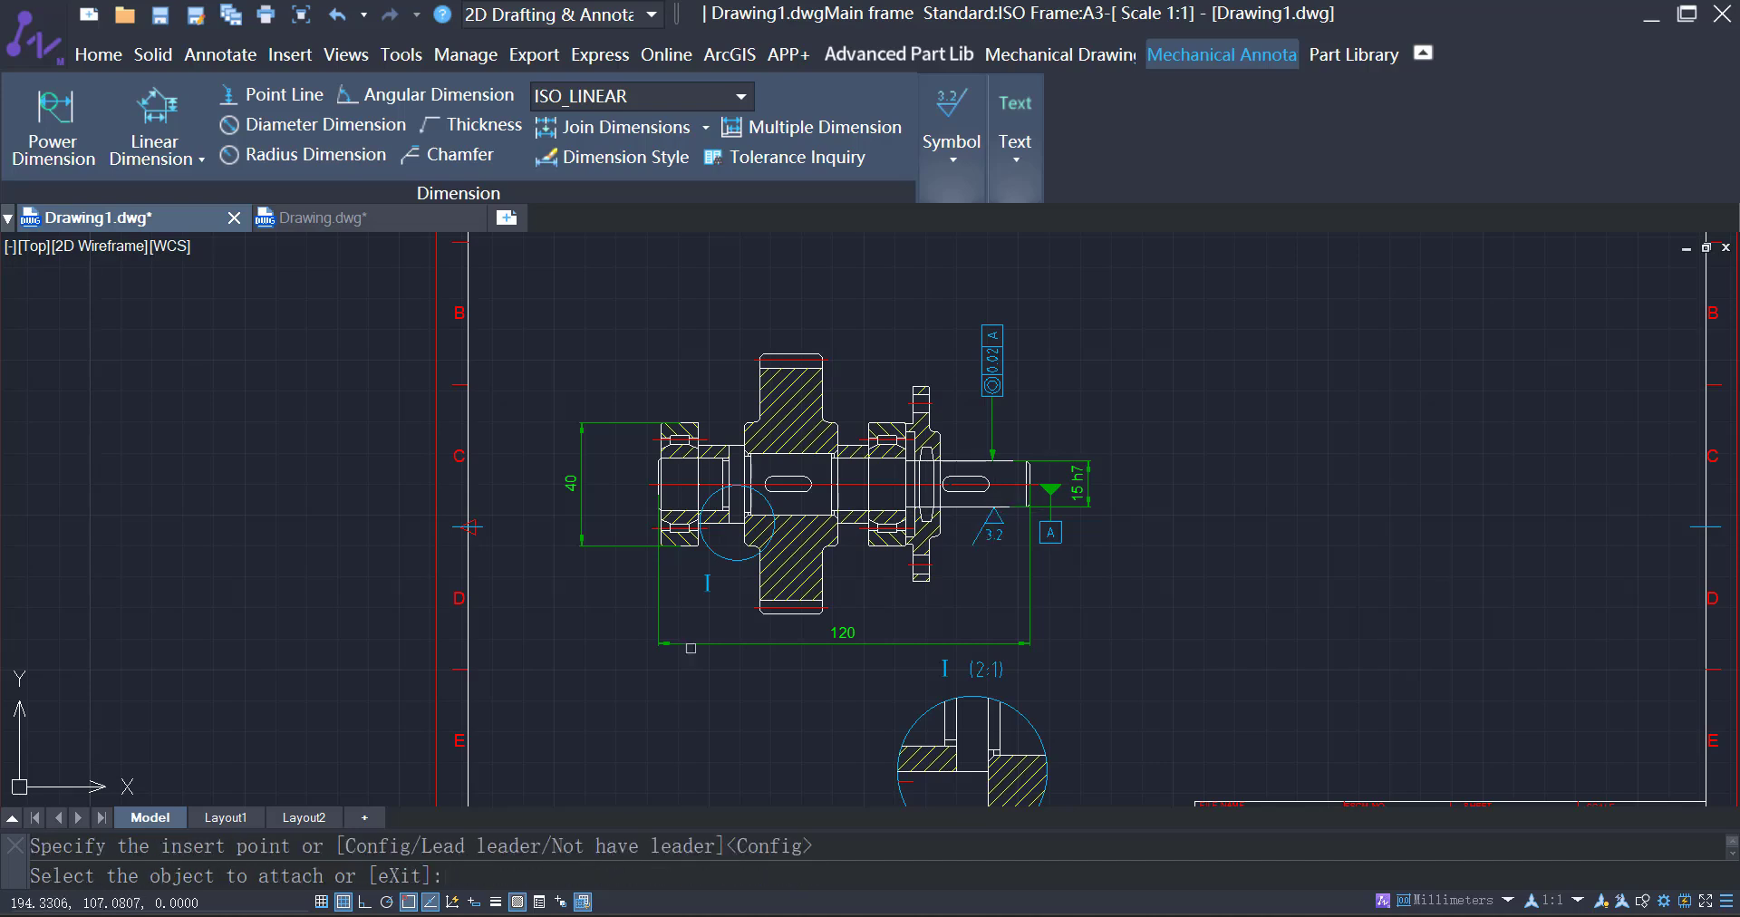
key("Escape")
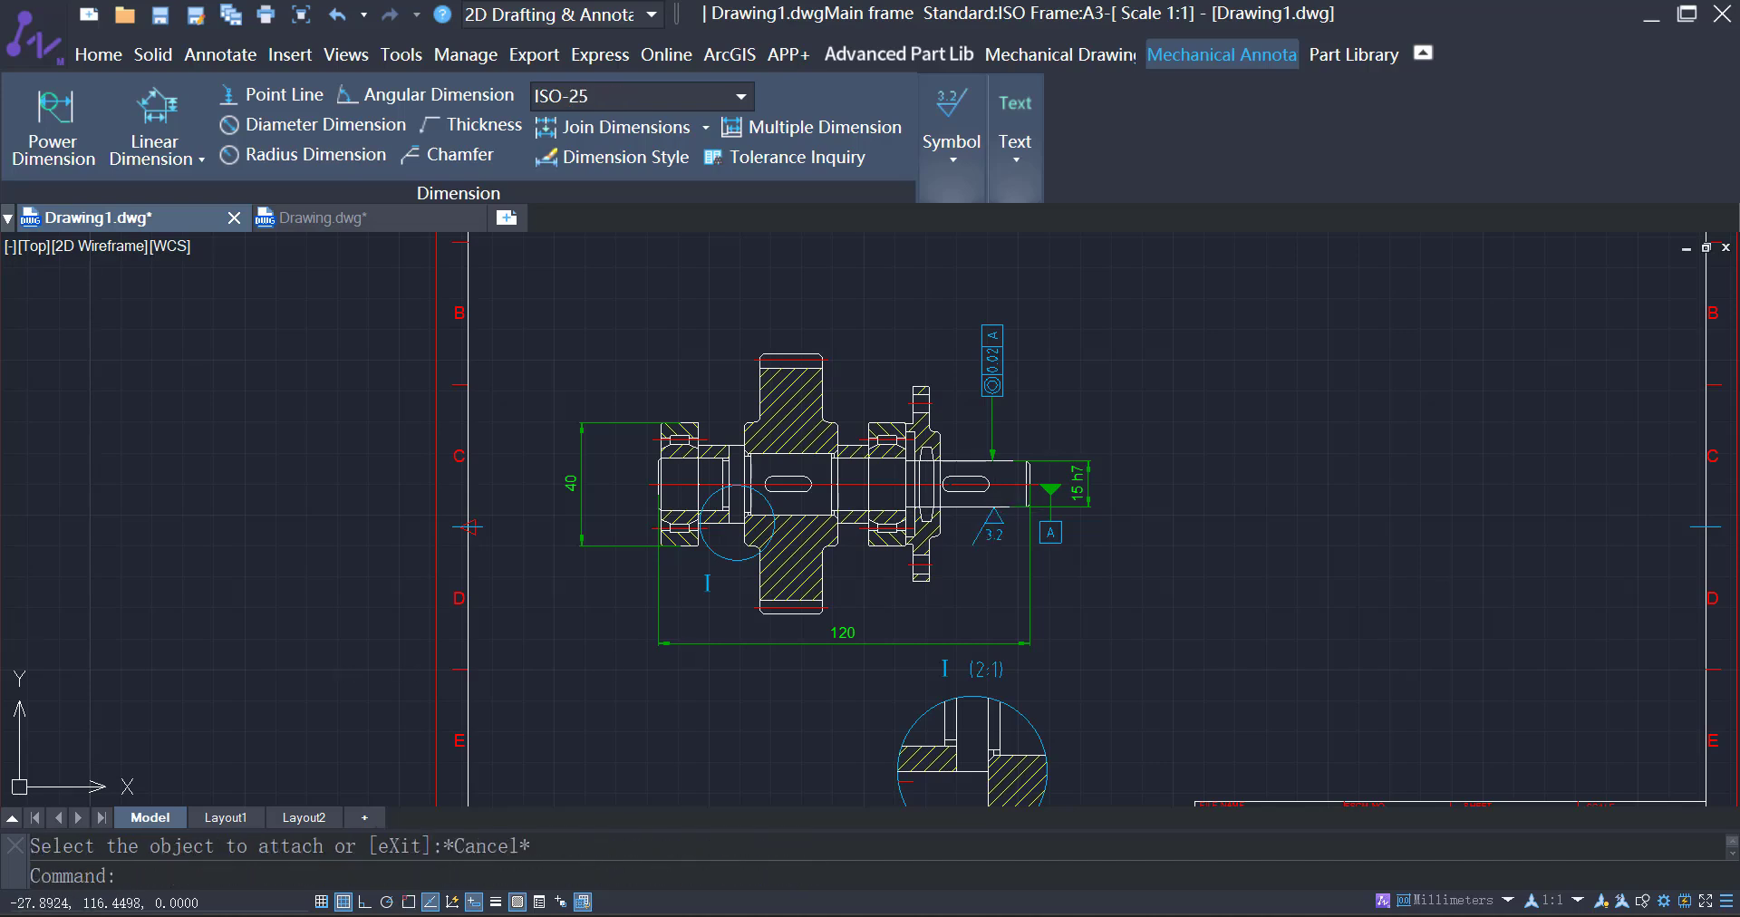
- Place balloons 1 and 2 on the left bearing cap and the next part, using default settings
left_click(1061, 54)
left_click(298, 126)
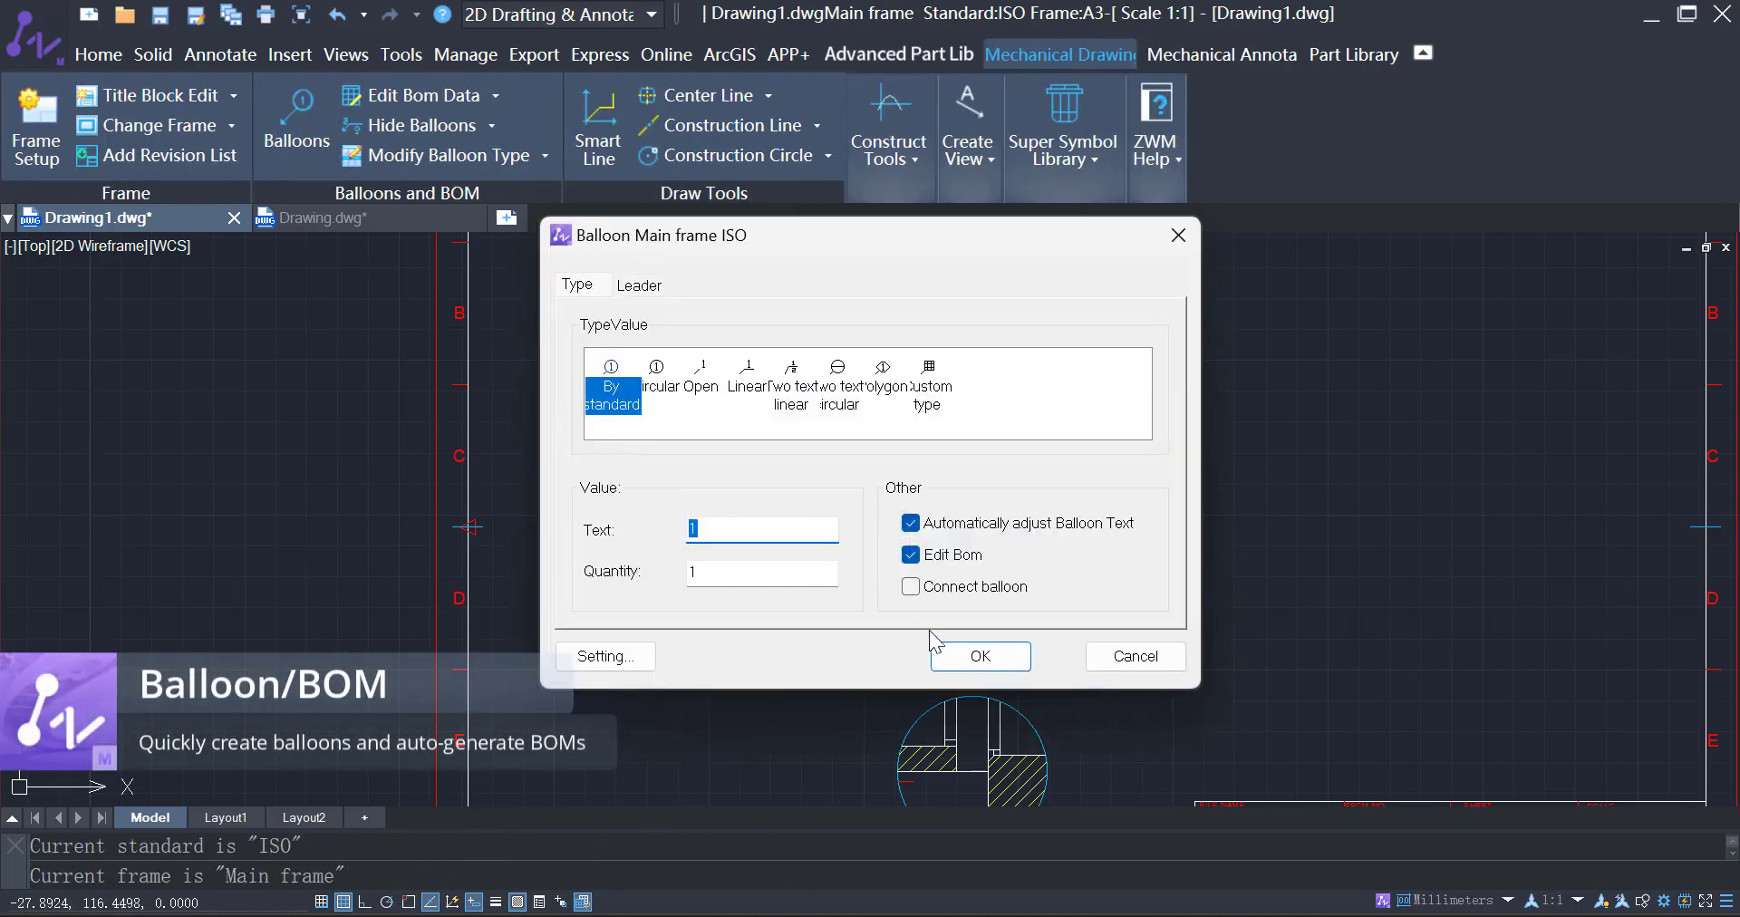
left_click(968, 657)
left_click(678, 439)
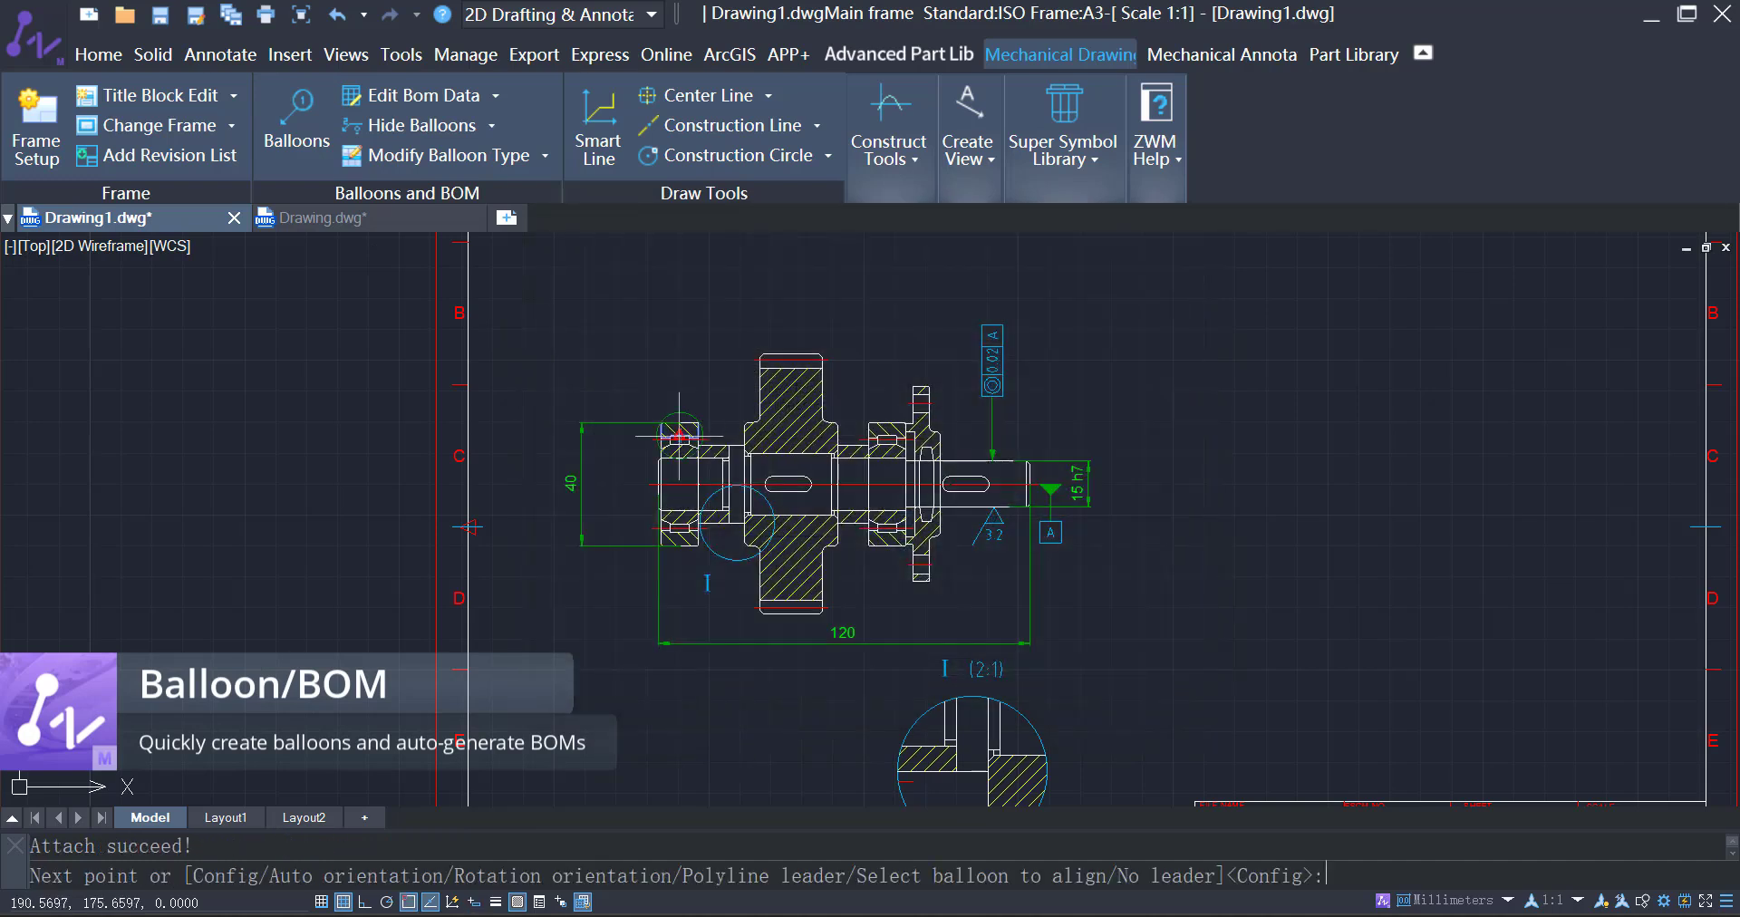
left_click(645, 355)
left_click(991, 590)
left_click(727, 450)
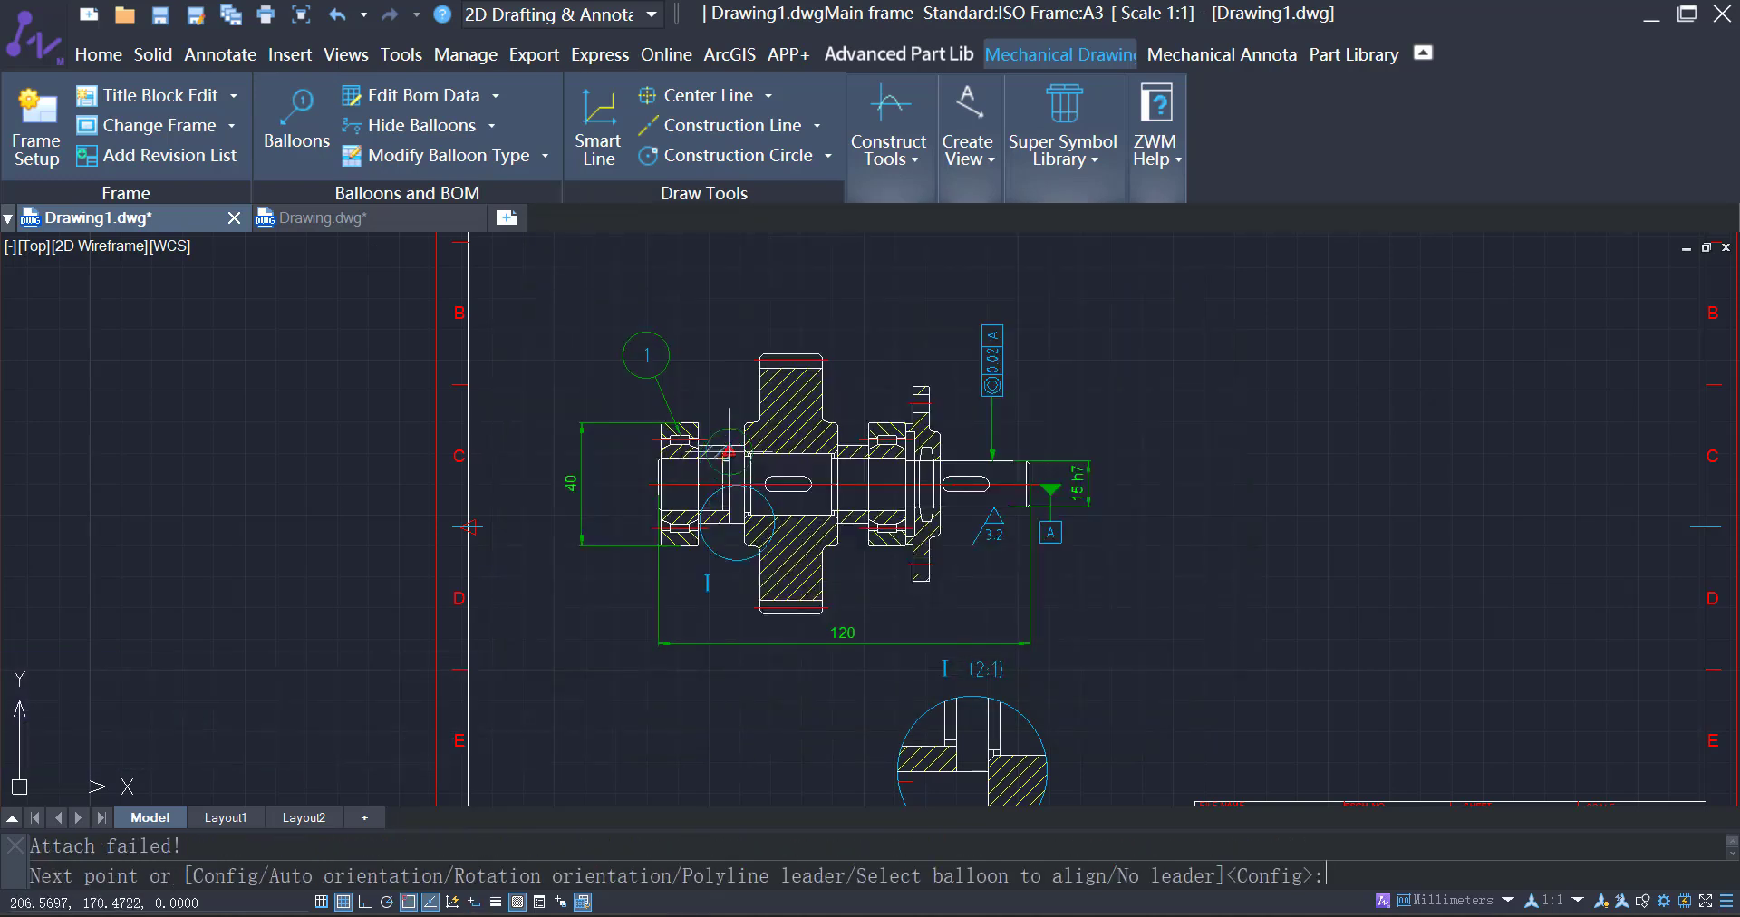
left_click(699, 301)
left_click(889, 584)
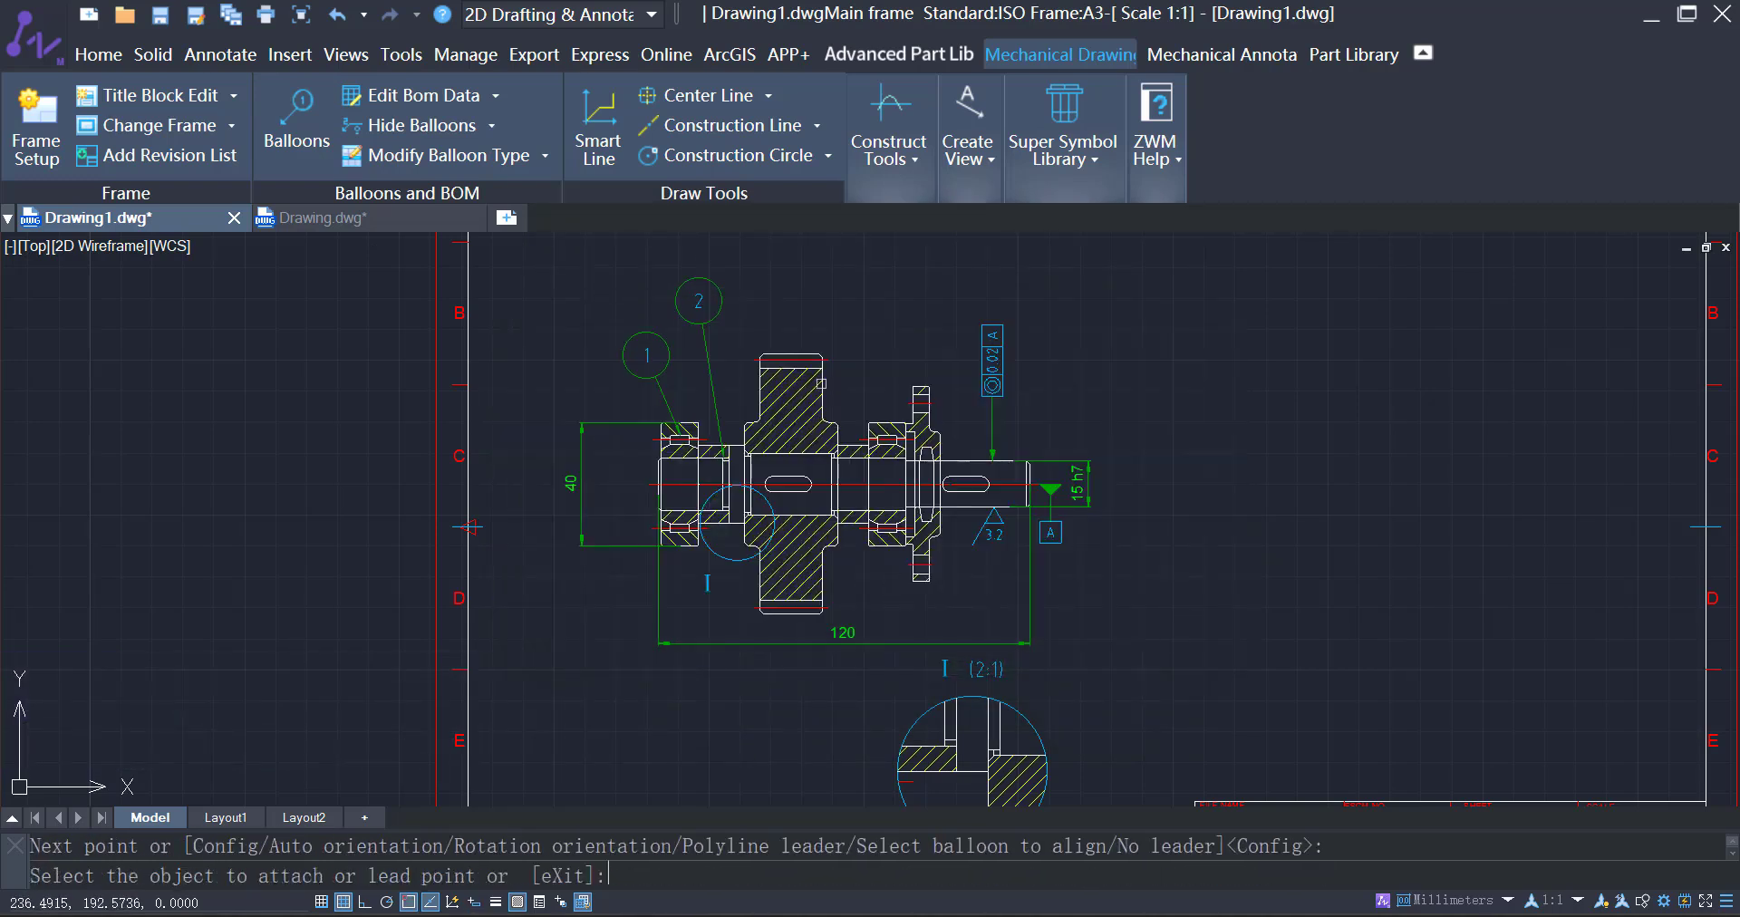
- Place balloons 3, 4 and 5 on the gear, right bearing and right-hand part
left_click(797, 371)
left_click(785, 252)
left_click(897, 585)
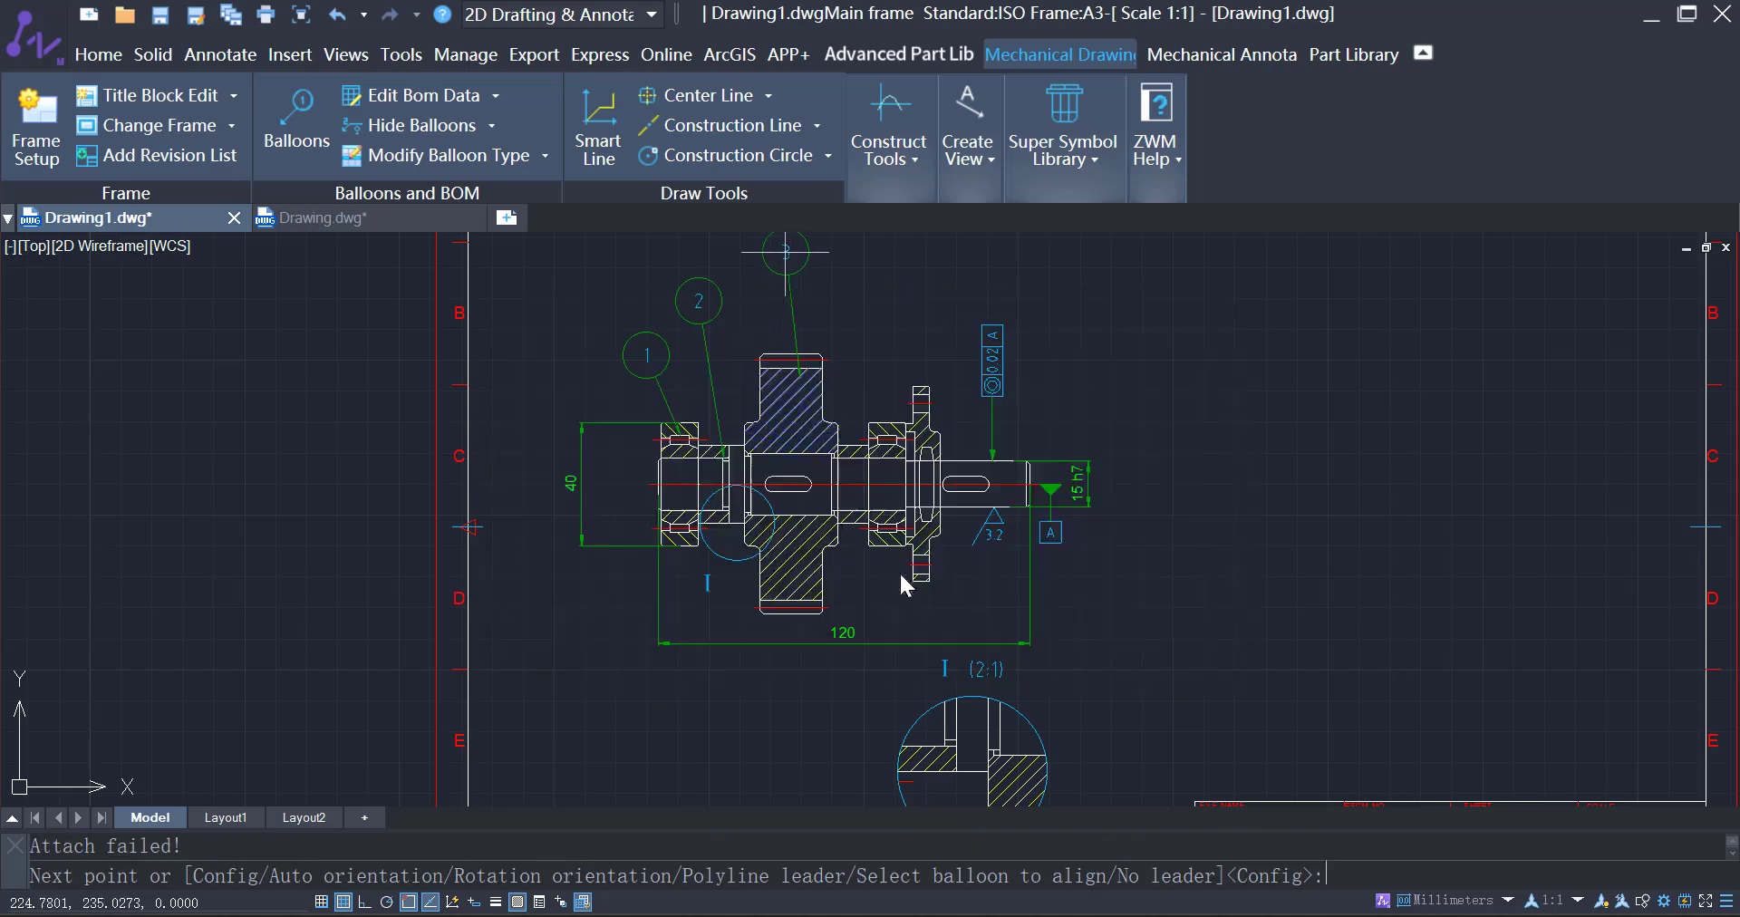
left_click(885, 437)
left_click(862, 283)
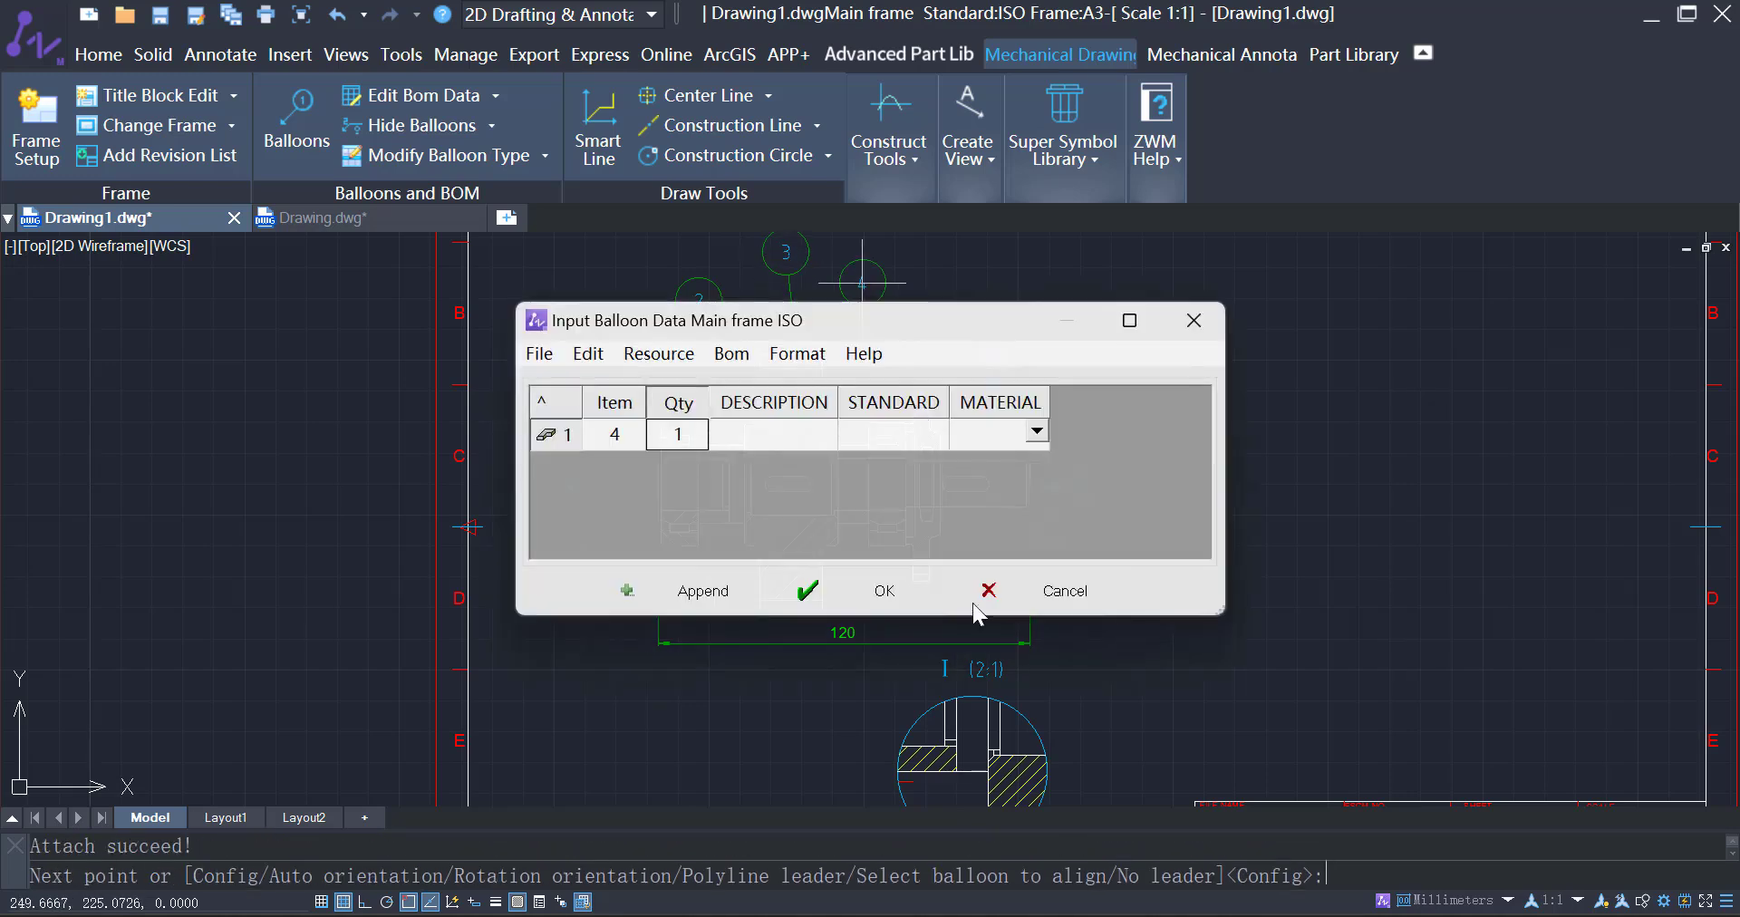
left_click(934, 594)
left_click(926, 580)
left_click(927, 280)
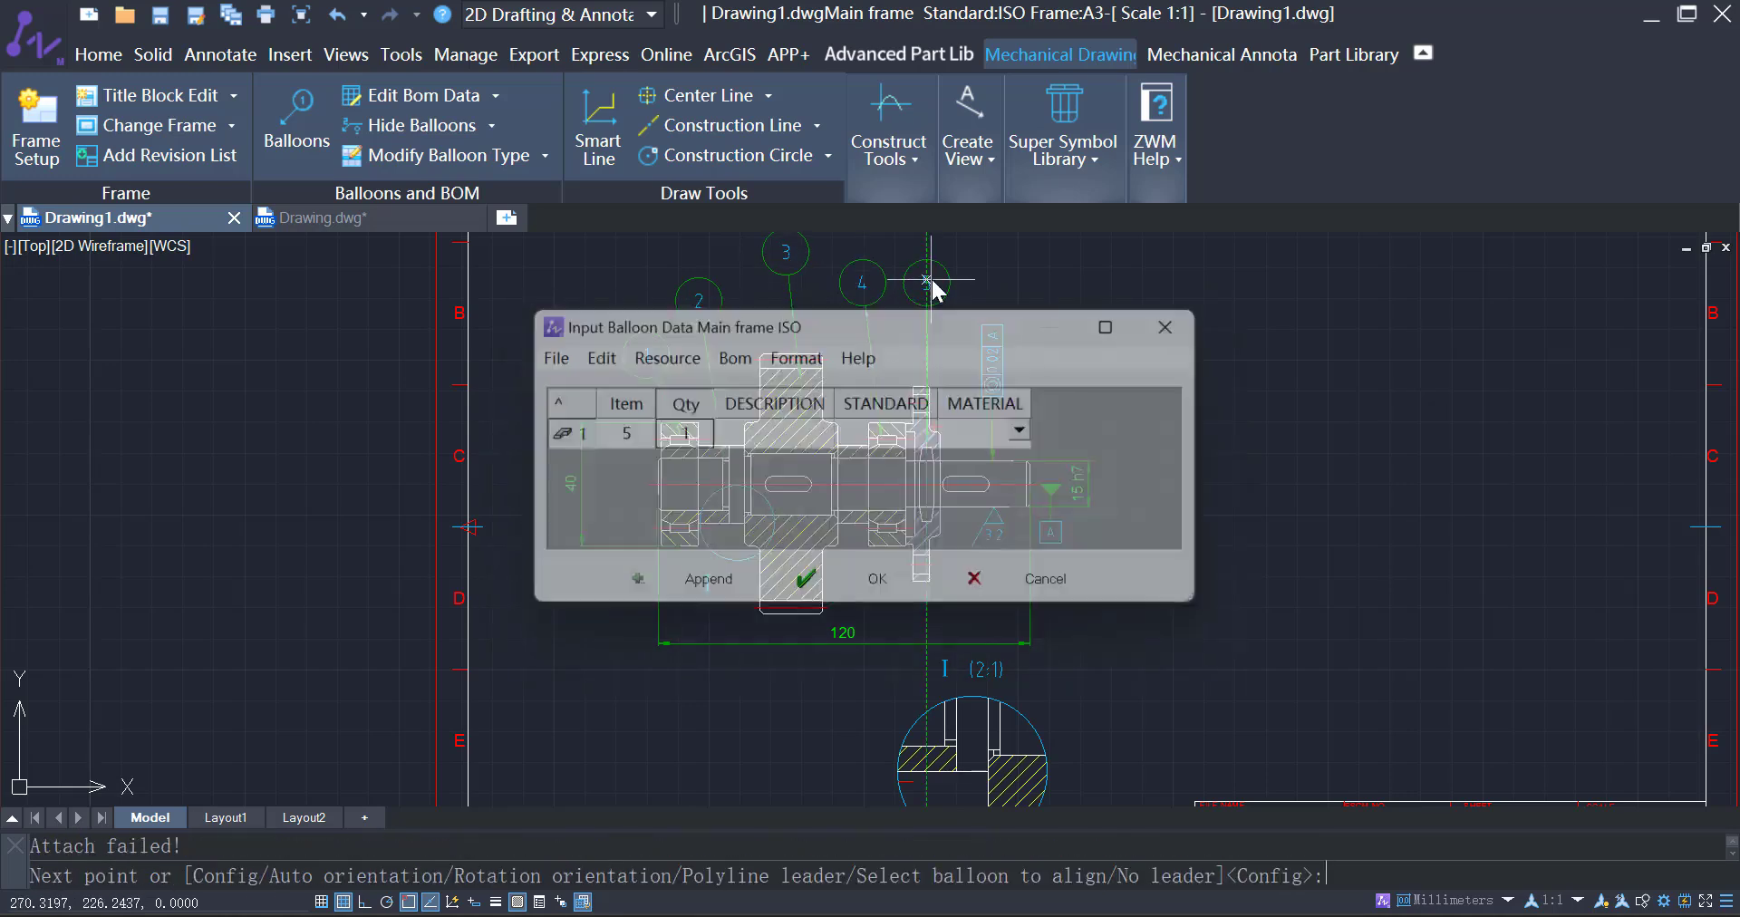
left_click(878, 578)
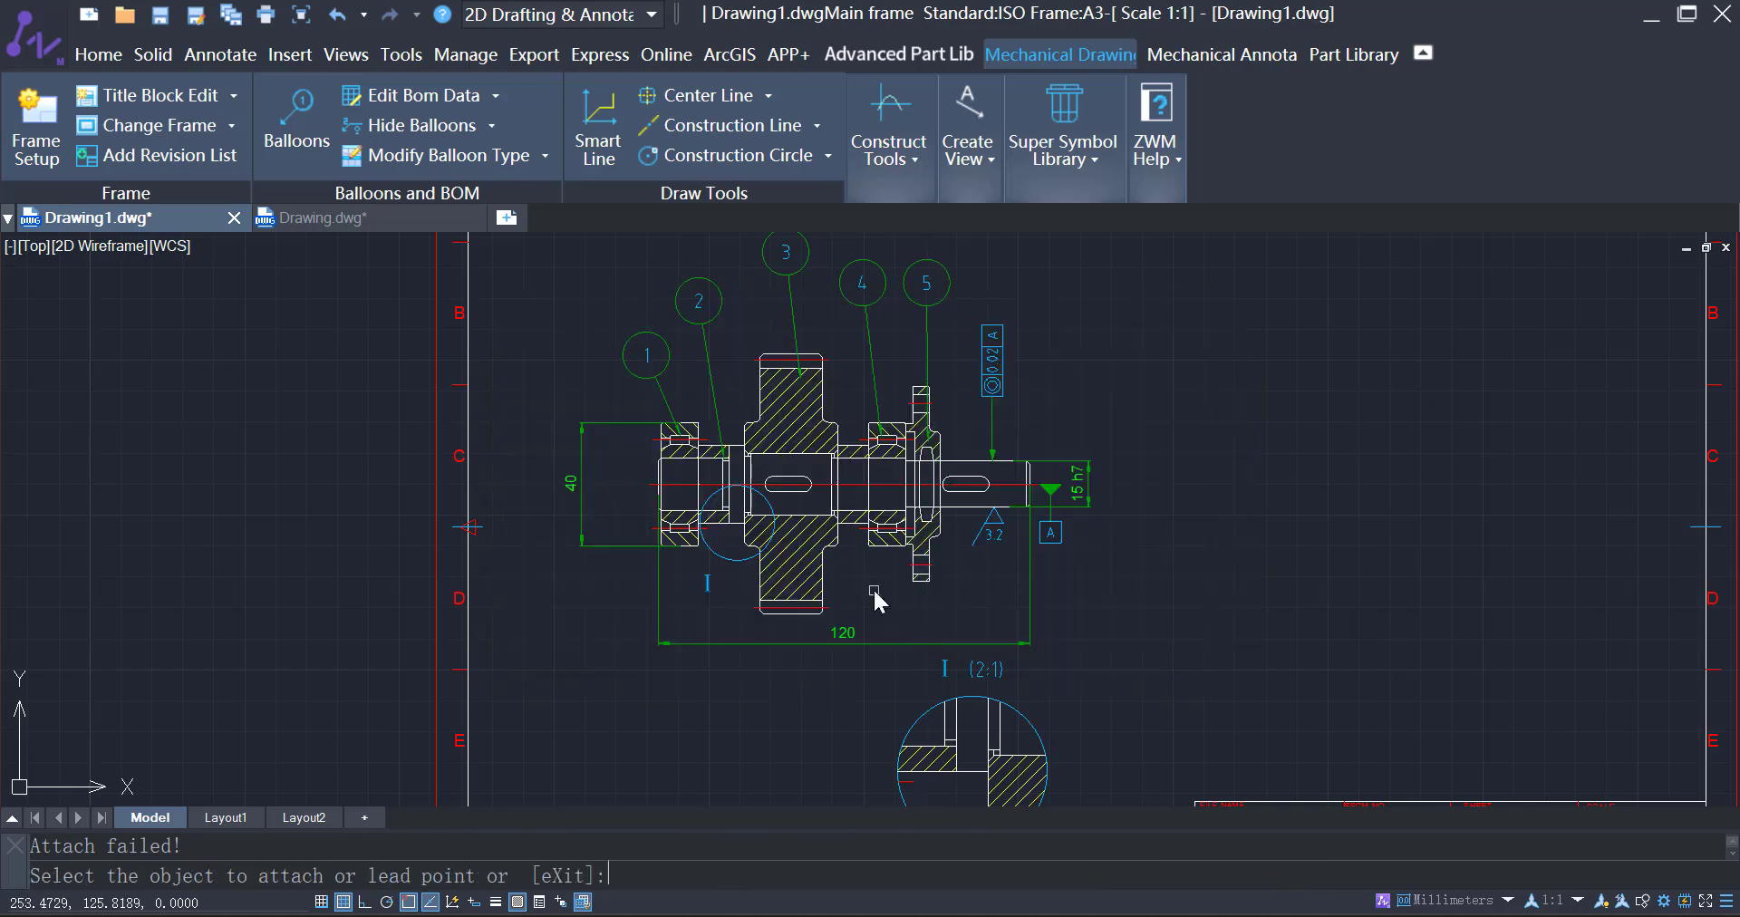
- Align balloons 1–5, selecting them and picking the alignment line's start point
left_click(544, 156)
left_click(485, 292)
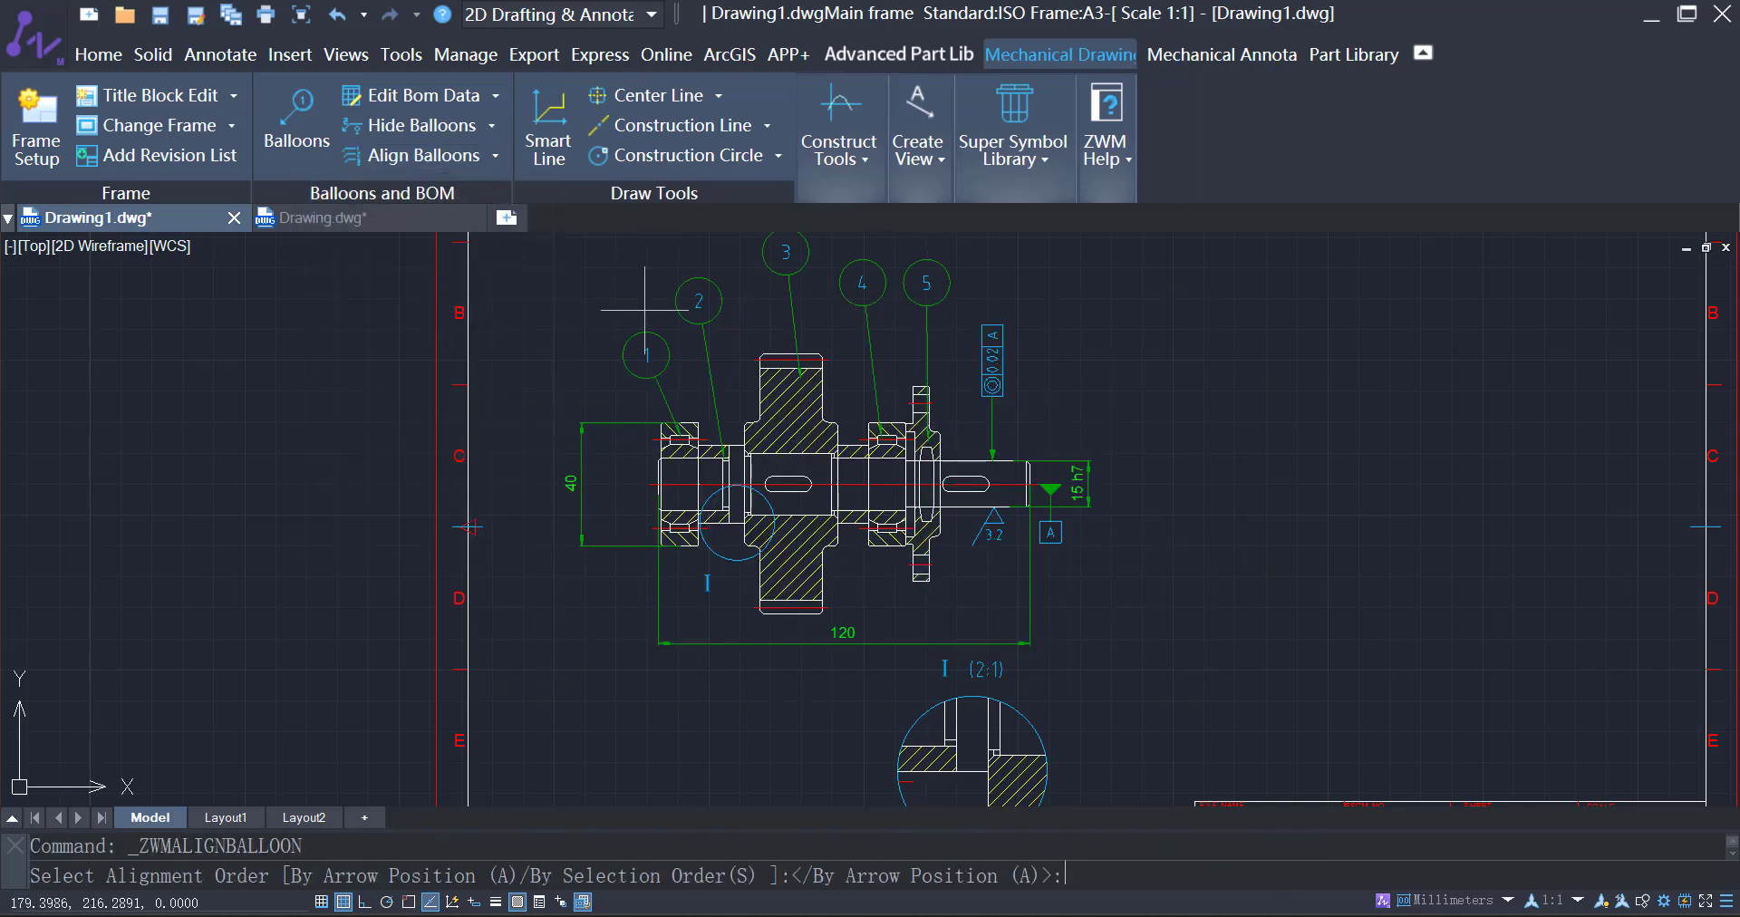
key("Return")
middle_click_drag(664, 359, 657, 501)
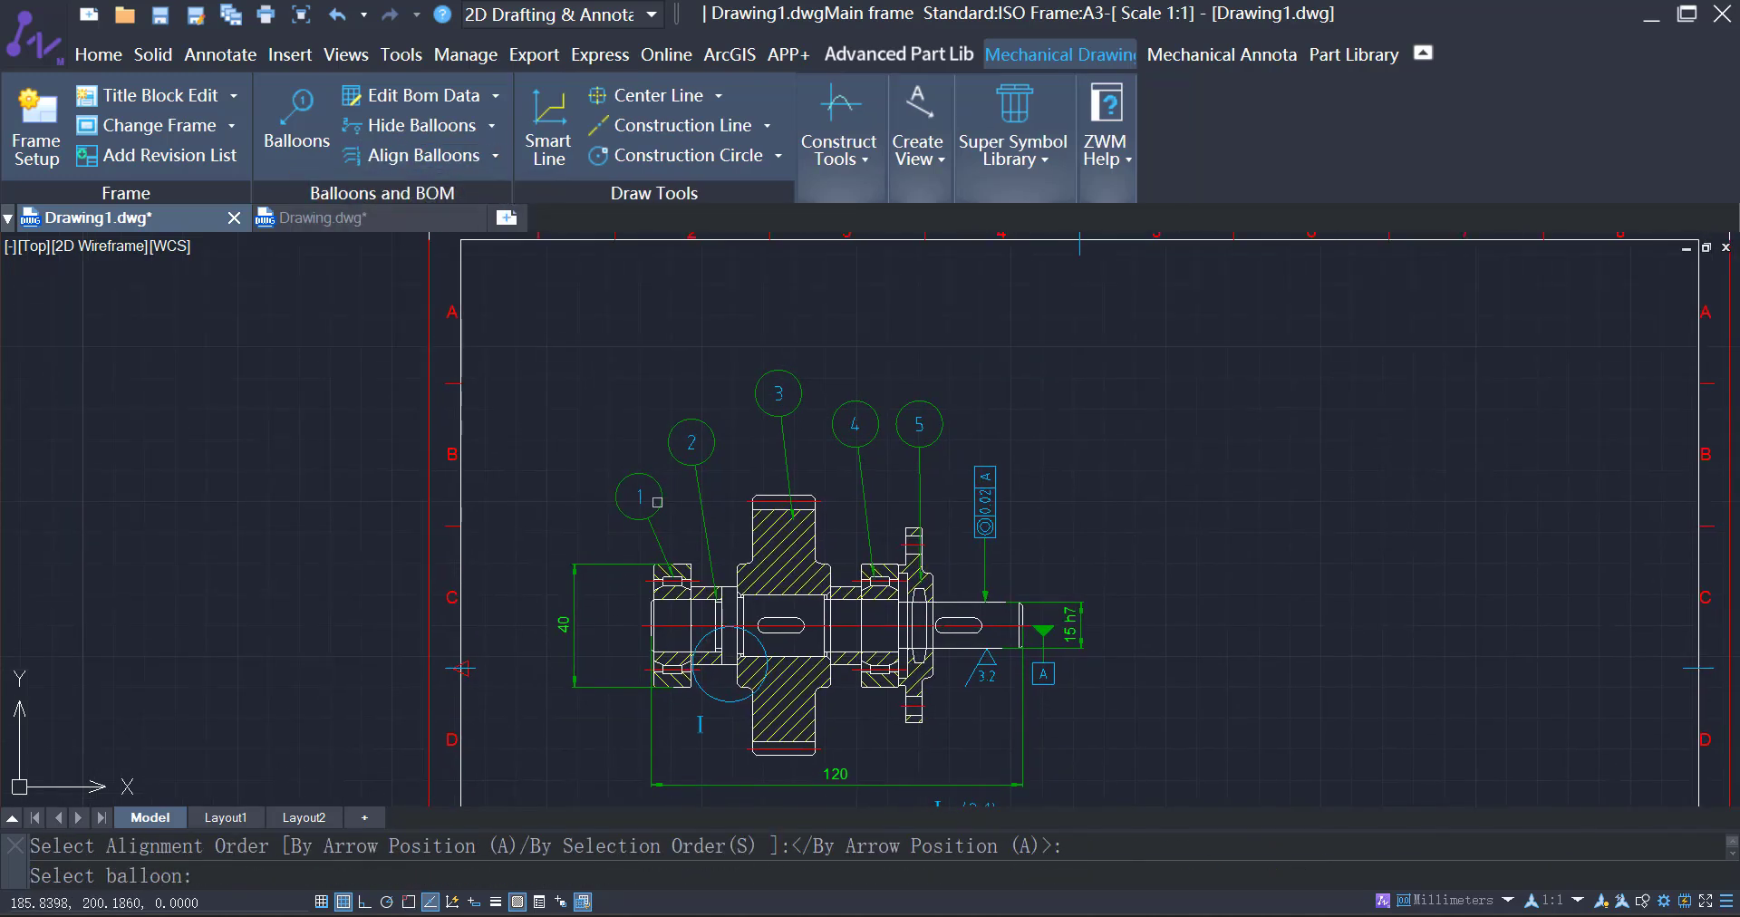
left_click(649, 480)
left_click(802, 393)
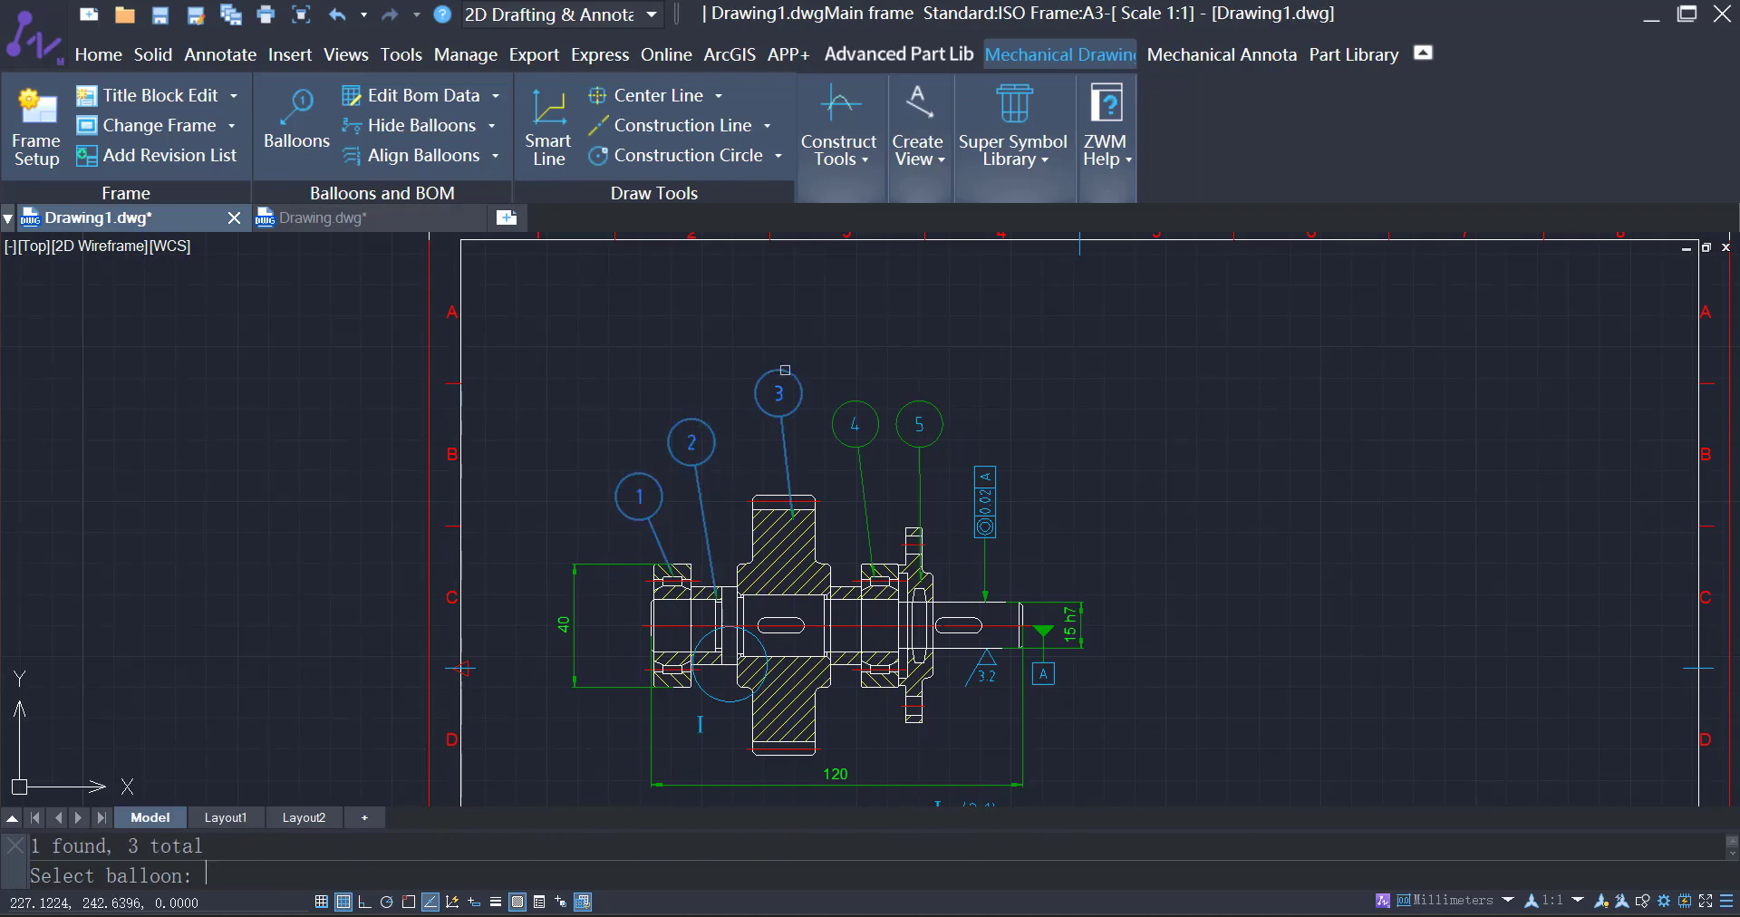
left_click(874, 410)
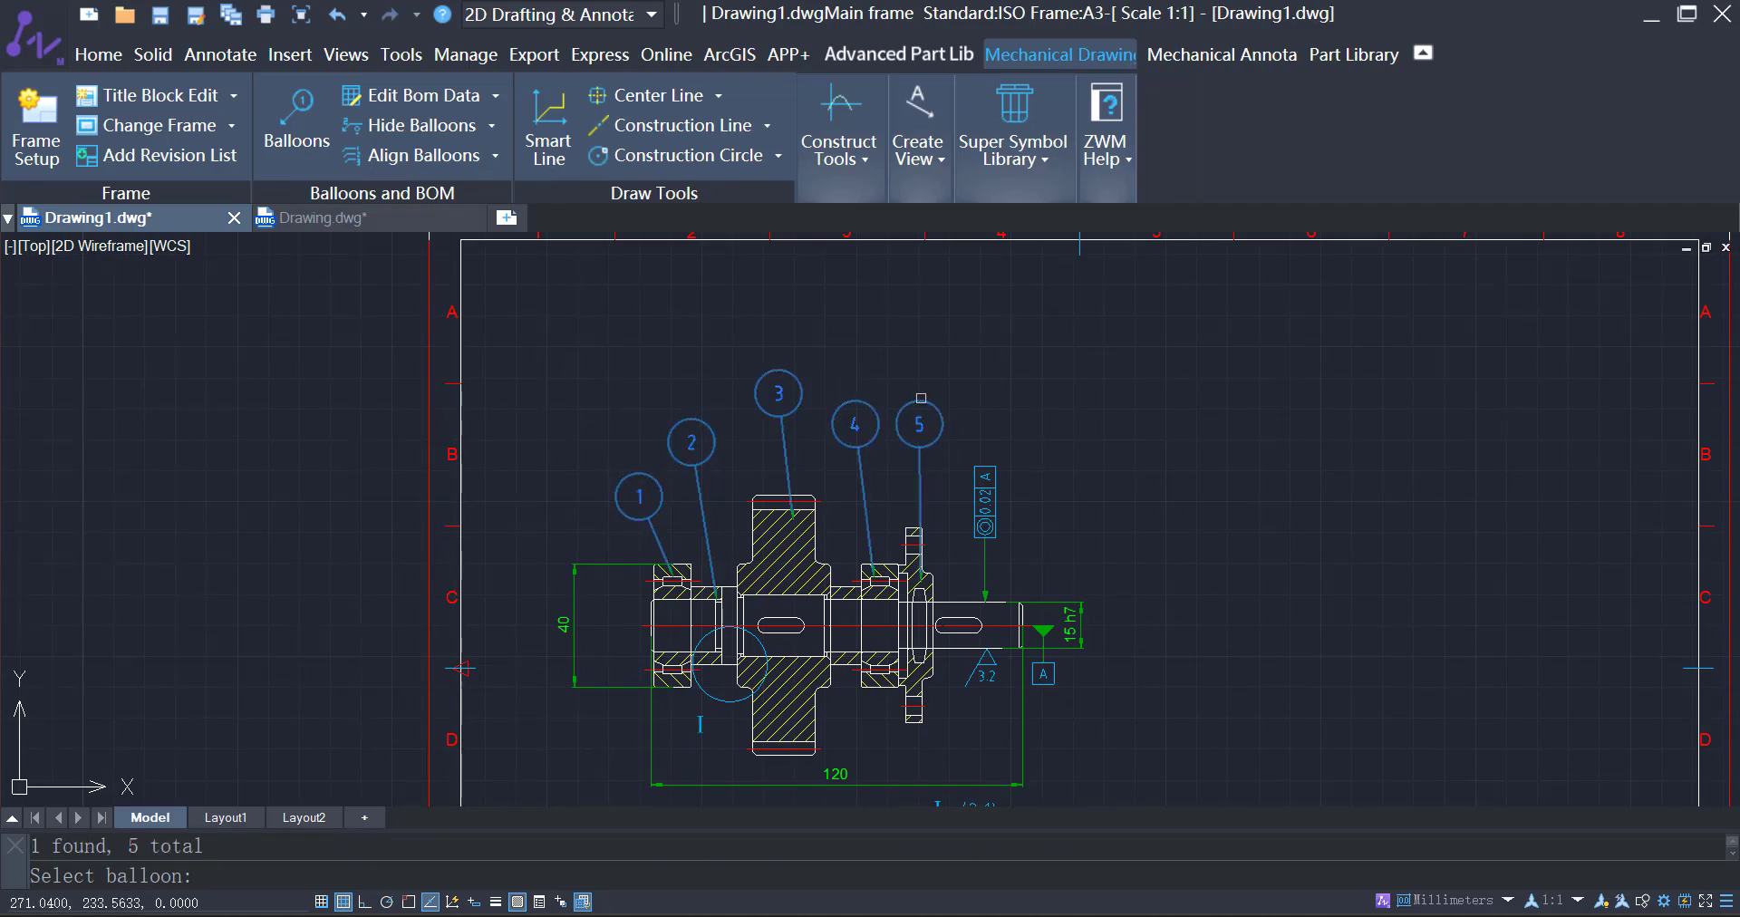
key("Return")
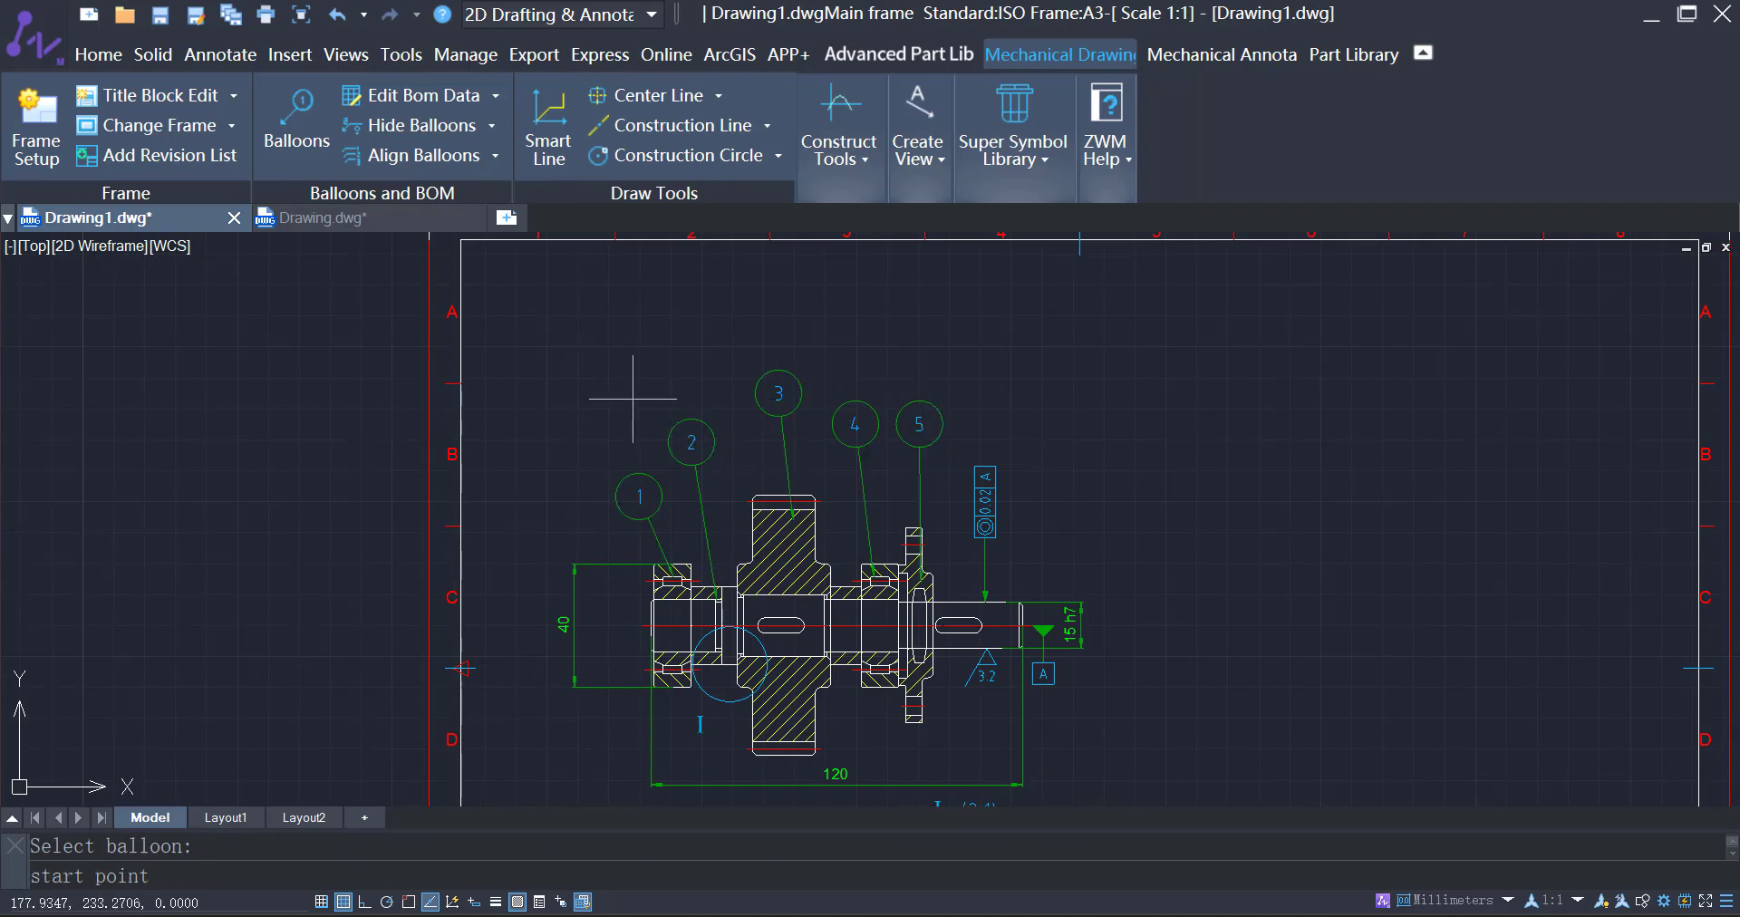
left_click(535, 379)
- Finish levelling the balloon row and place the five-row parts list above the title block
left_click(996, 382)
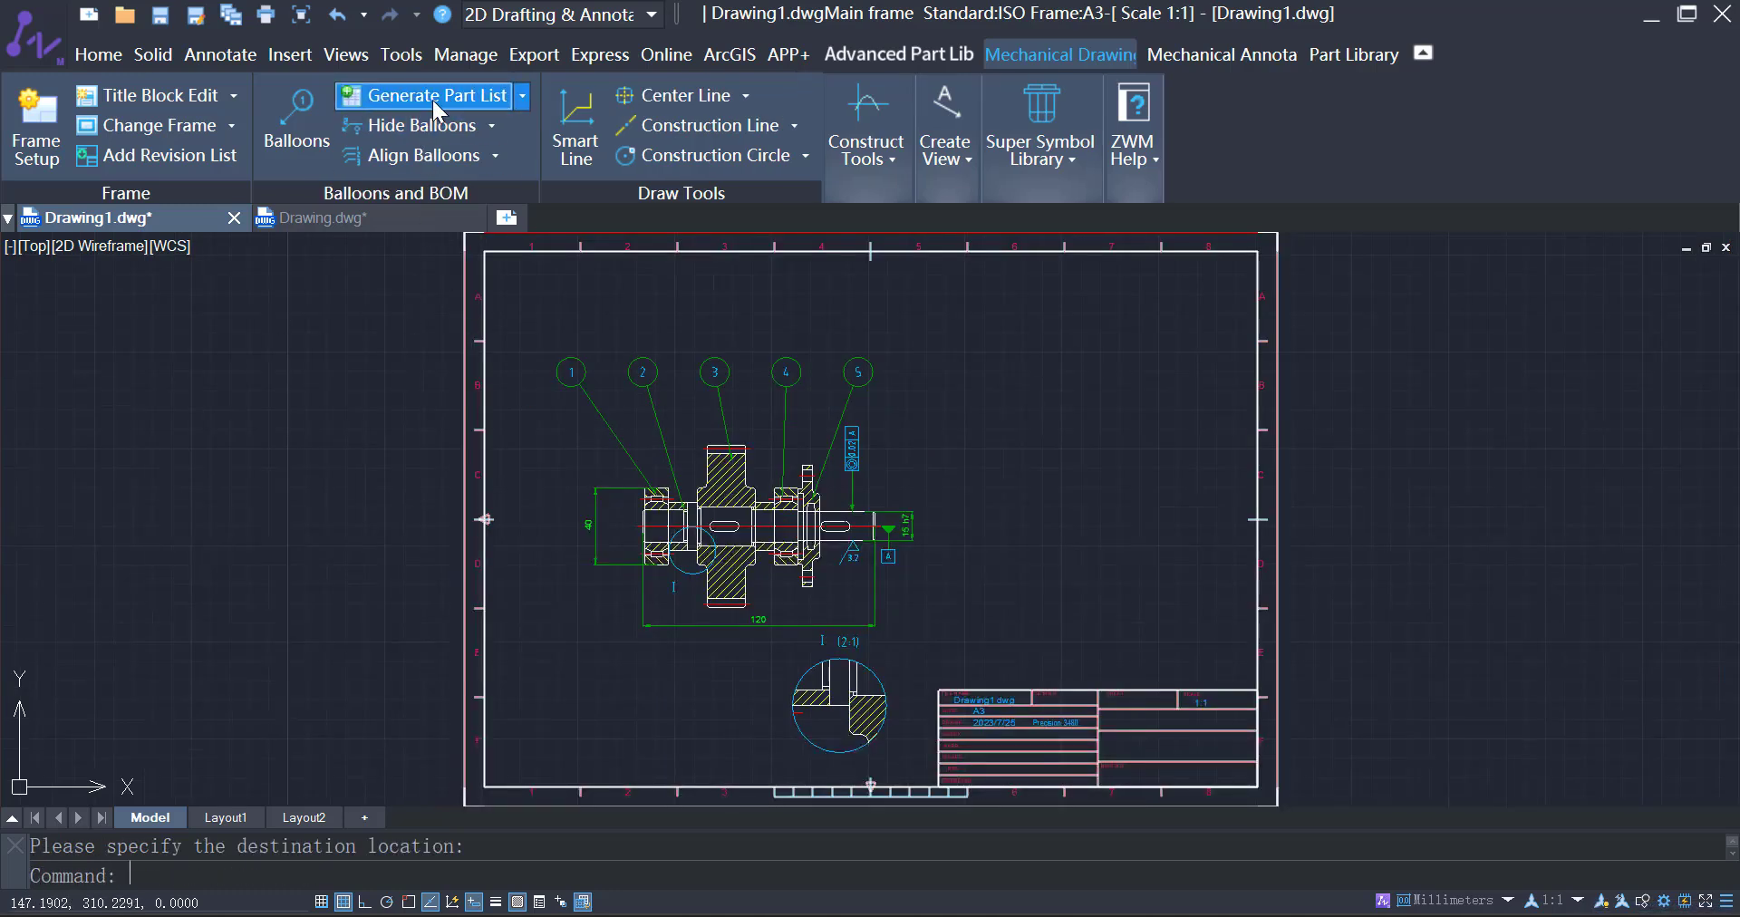
left_click(458, 103)
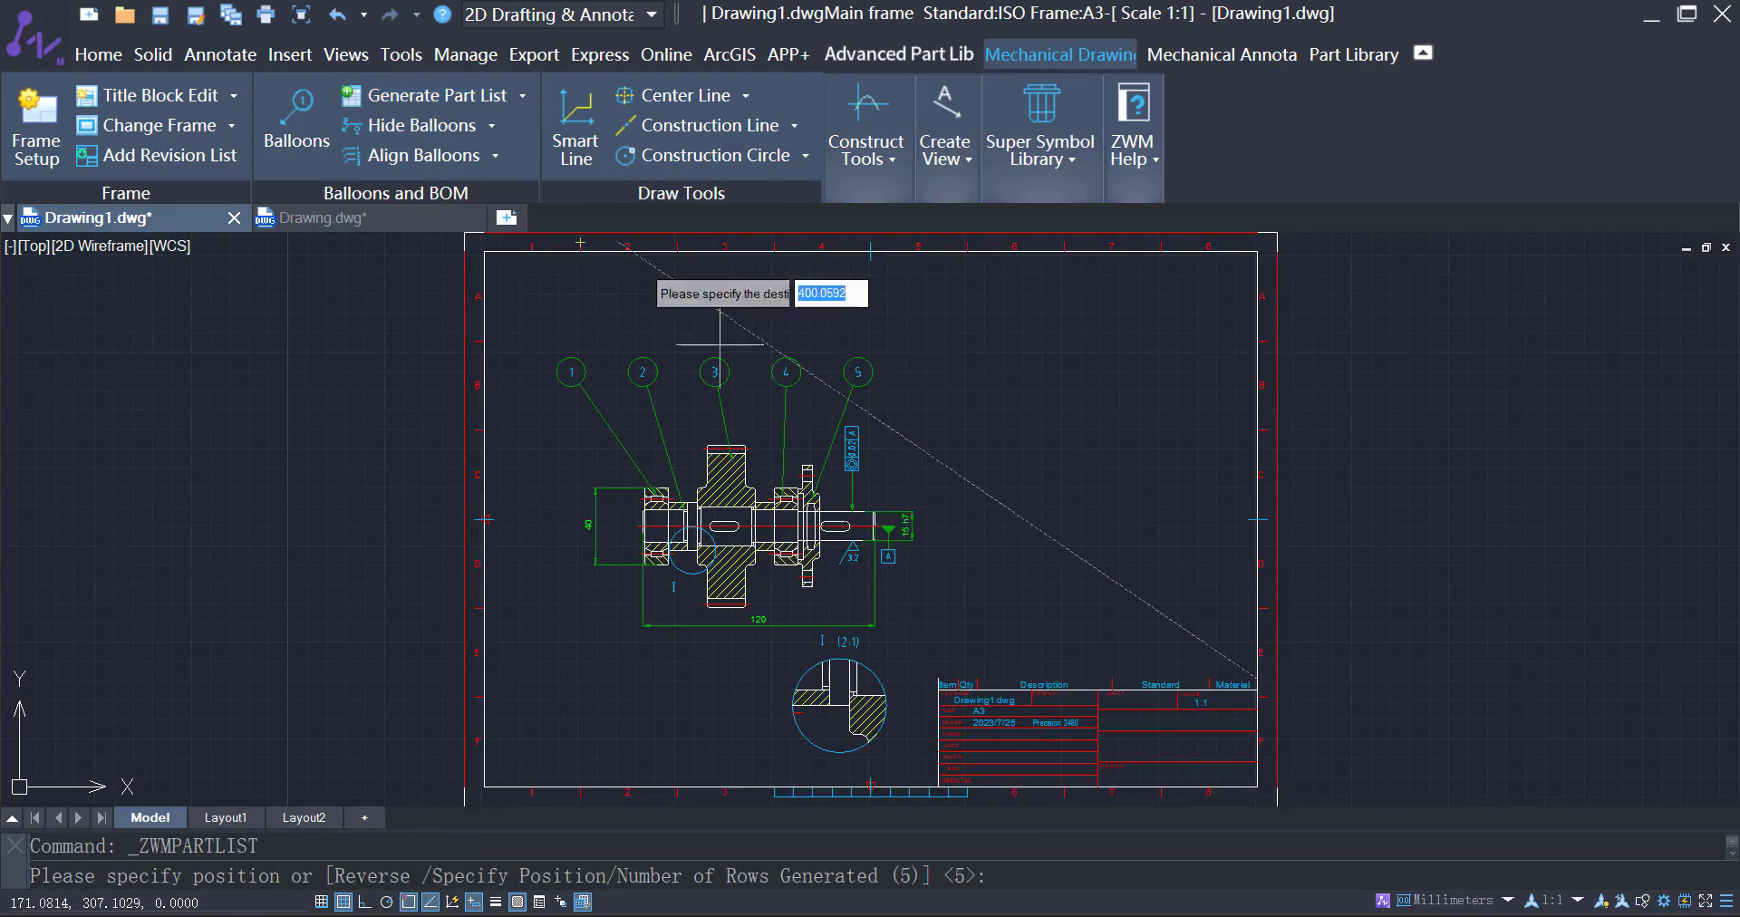
left_click(939, 678)
left_click(946, 669)
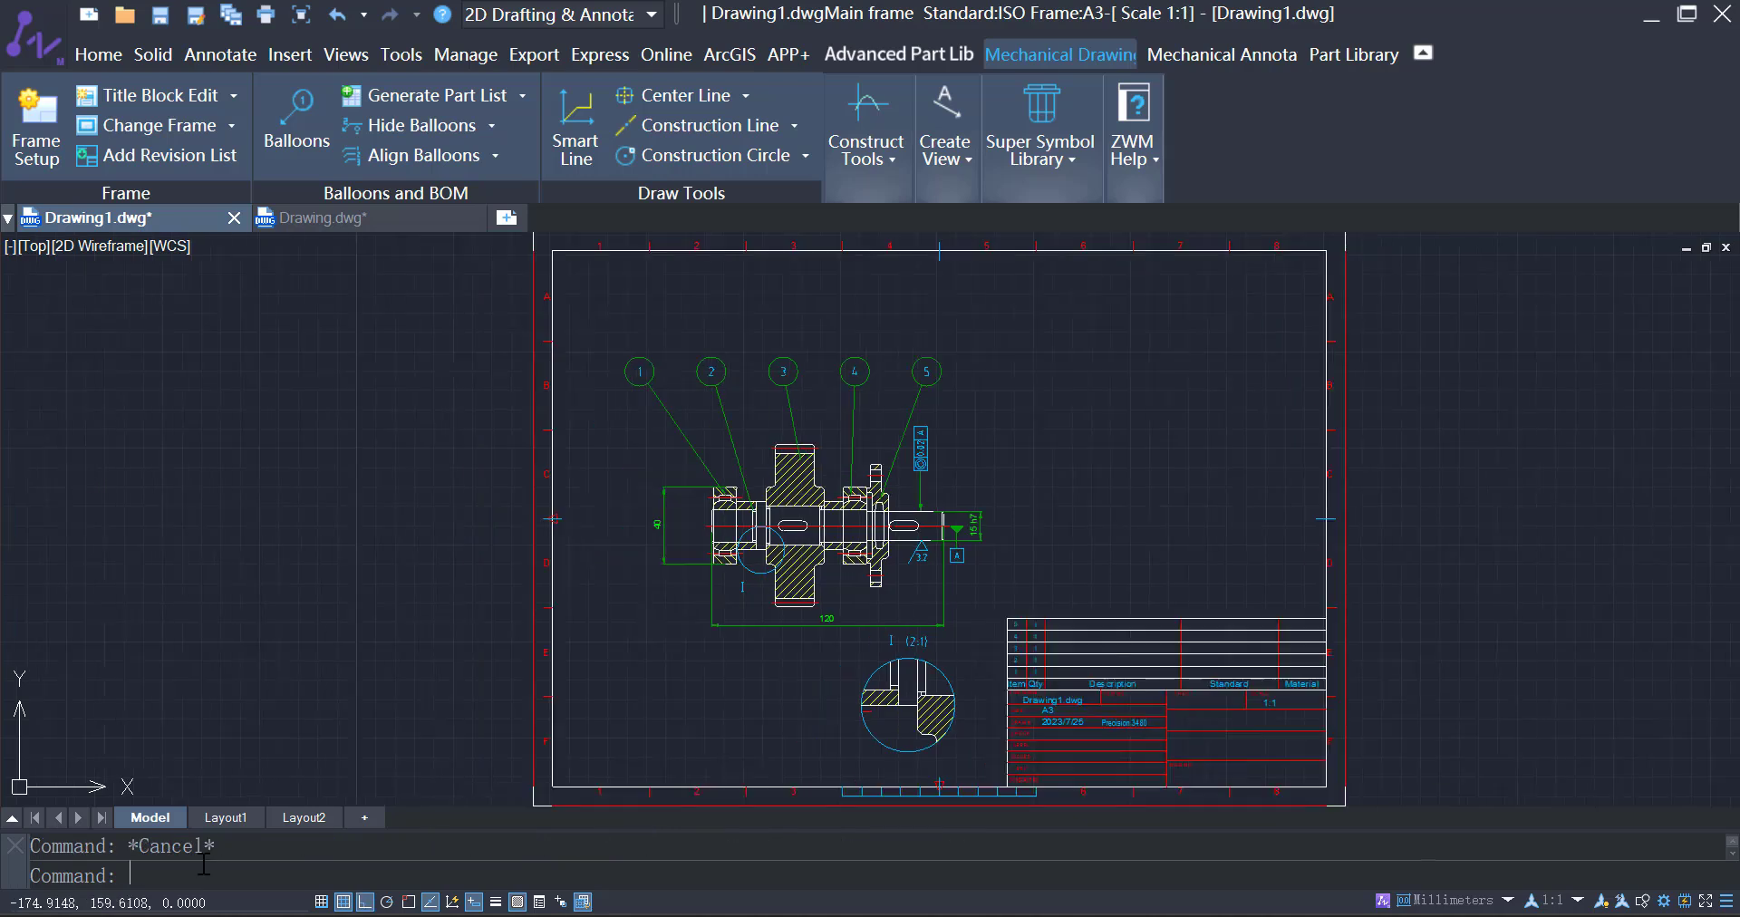
- Start a line on the shaft with L, then cancel it unfinished
type("l")
key("Return")
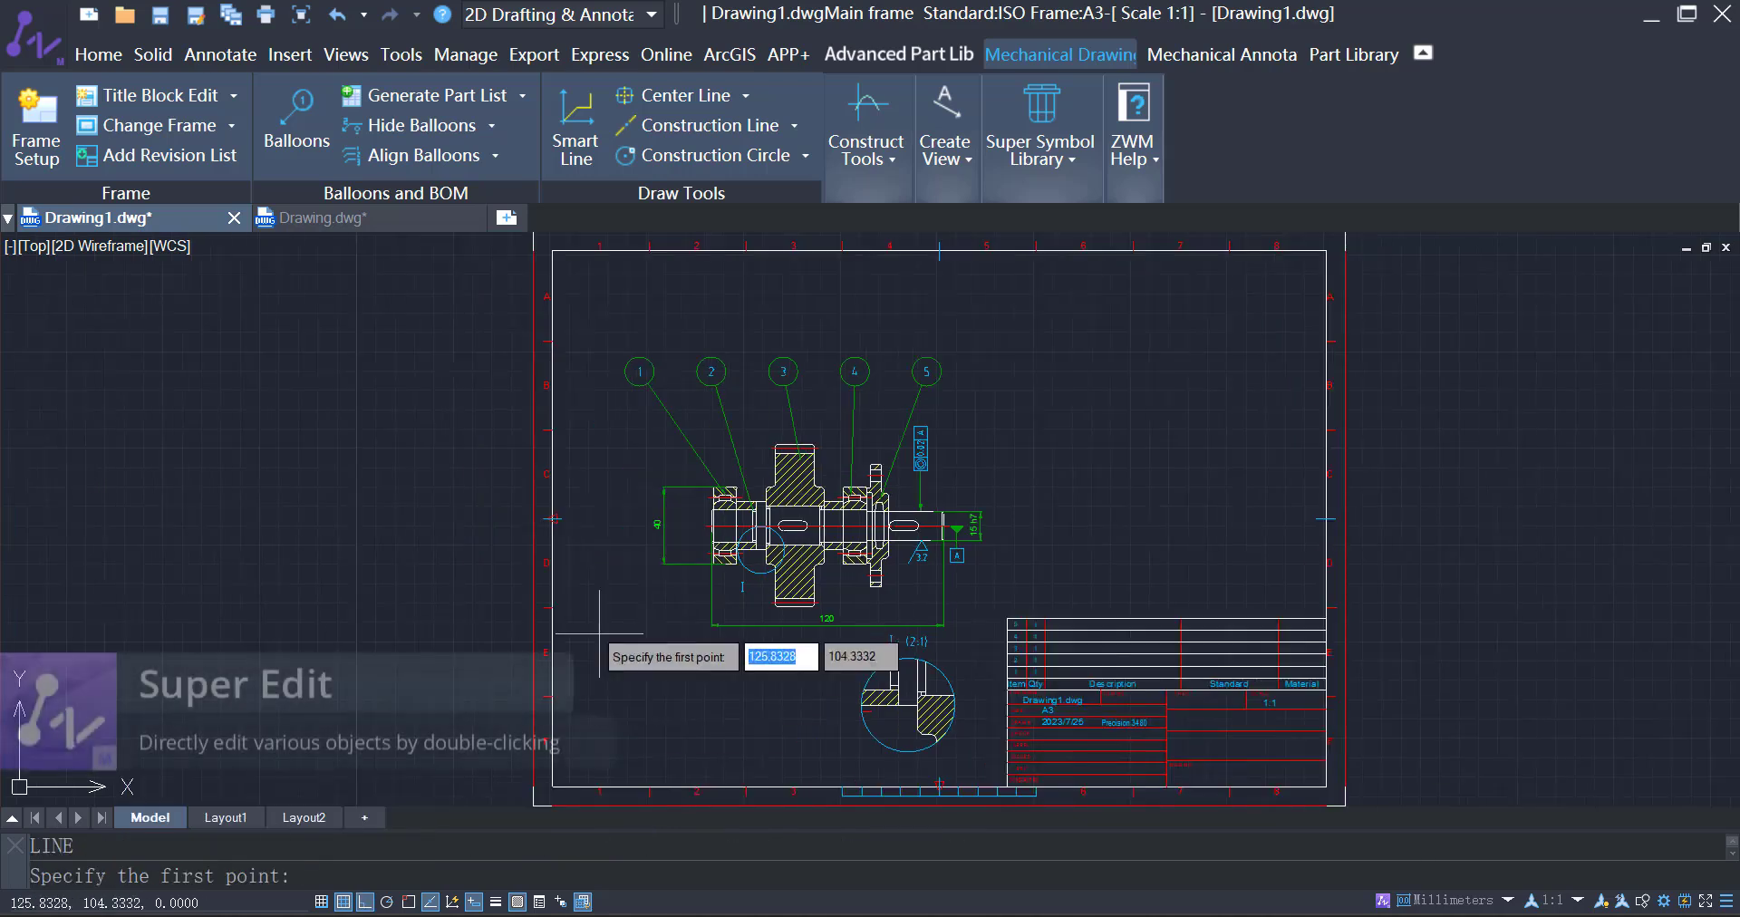
scroll(823, 561, "up", 3)
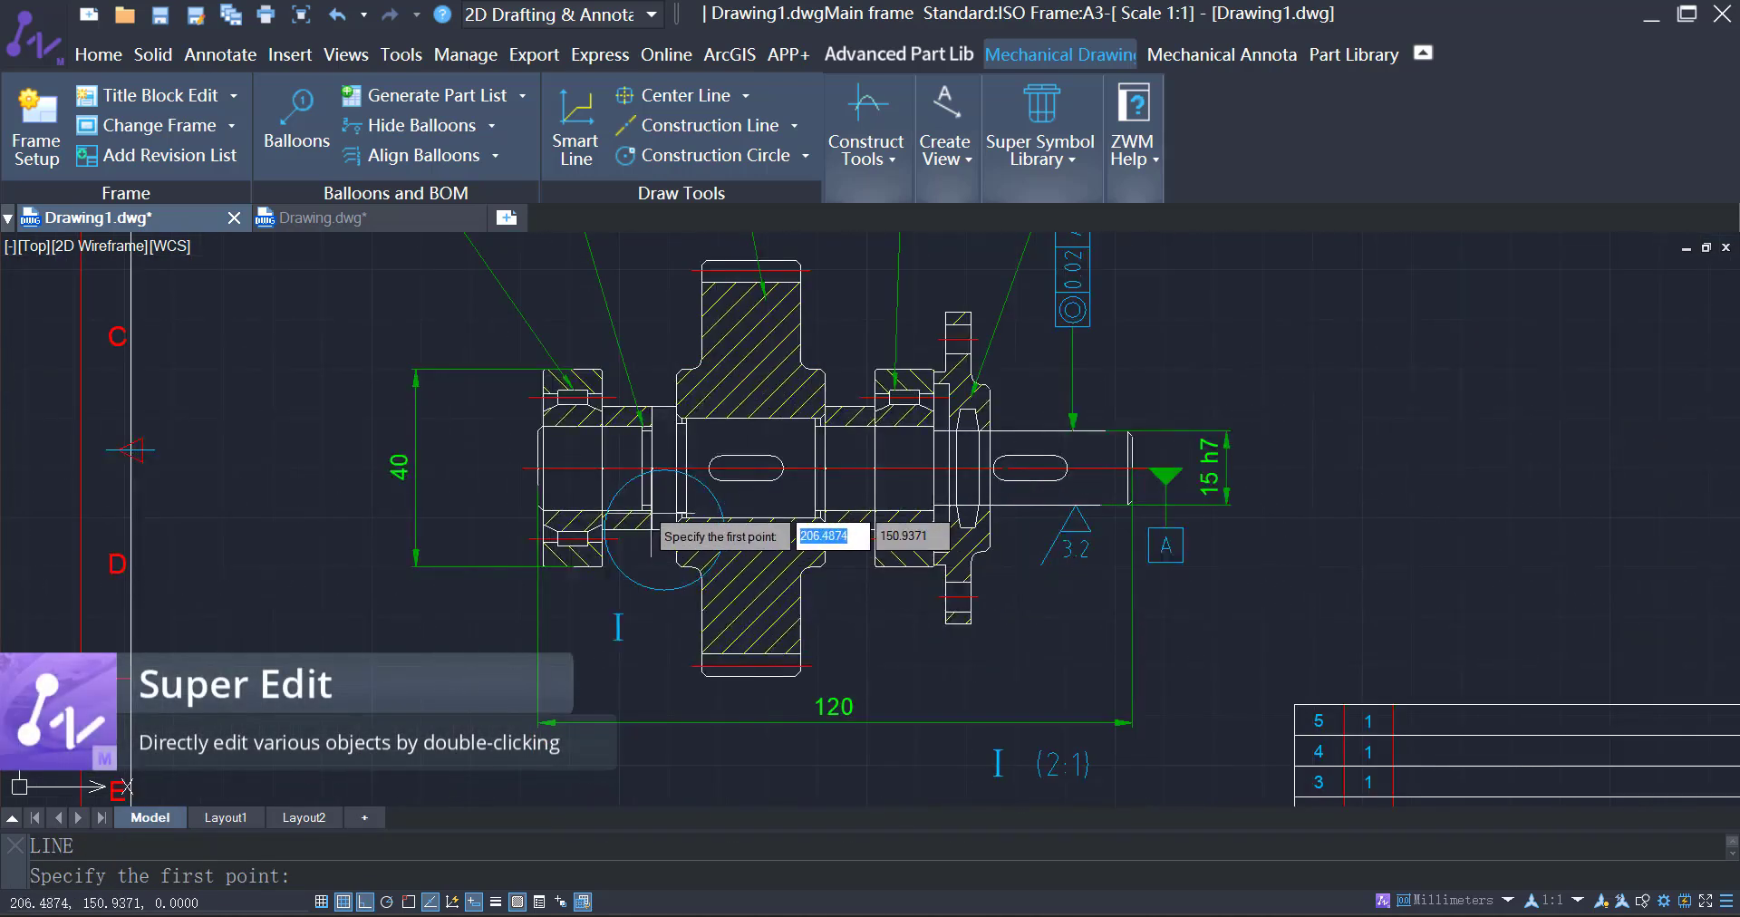
left_click(678, 522)
left_click(679, 512)
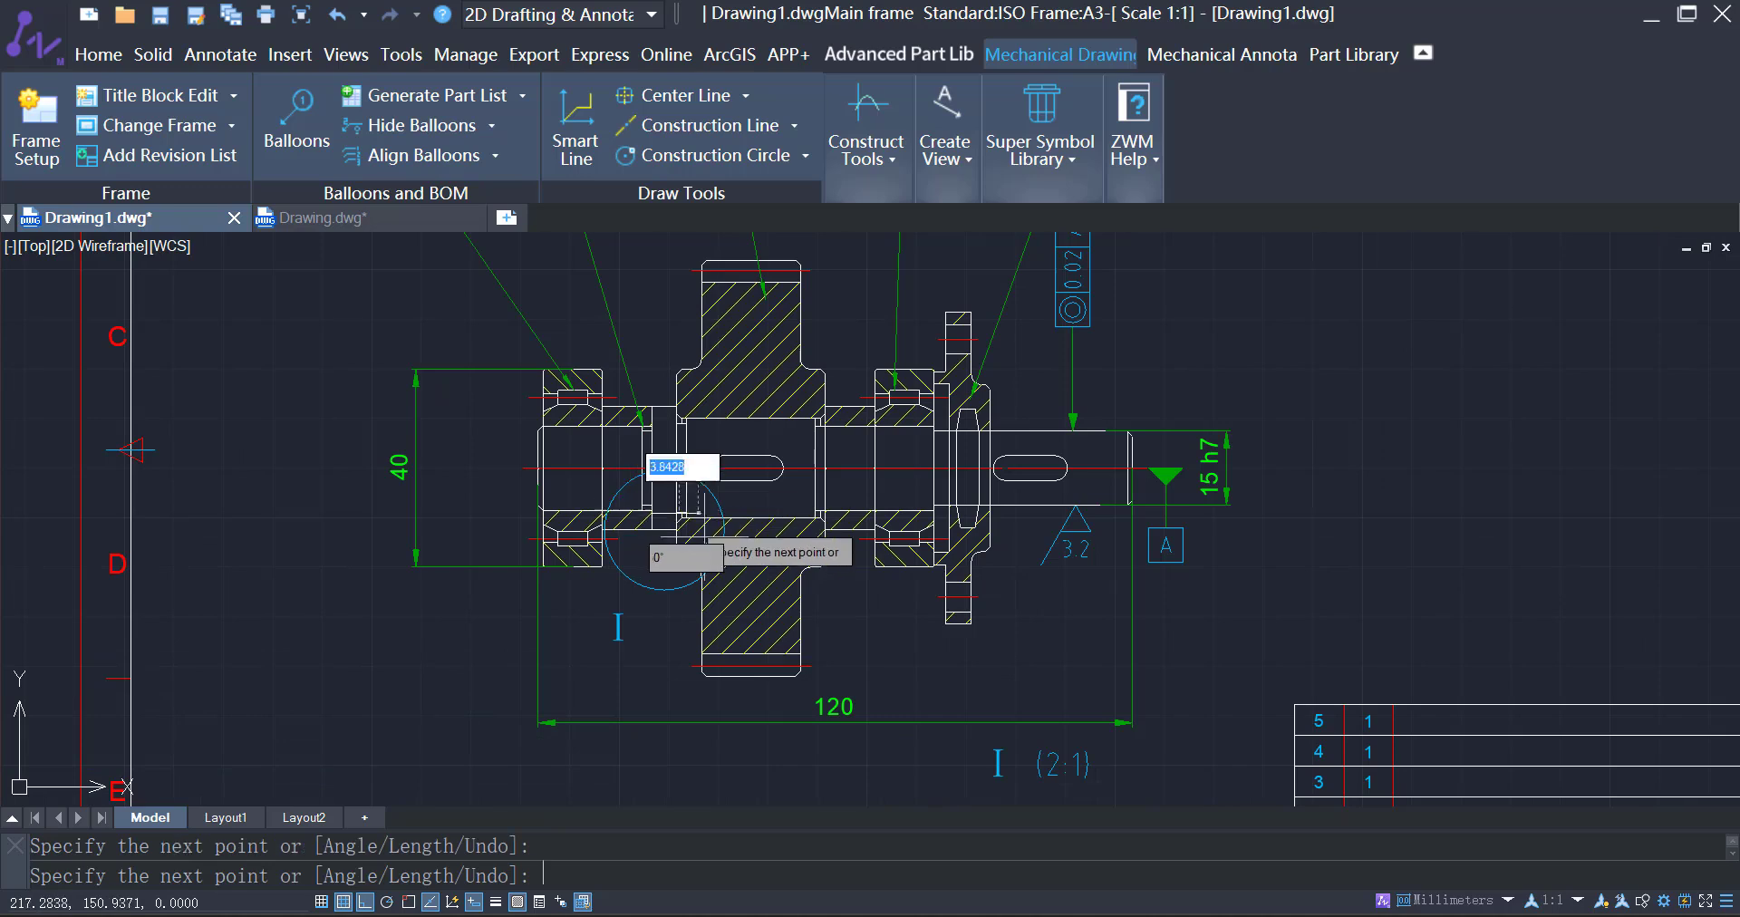
key("Escape")
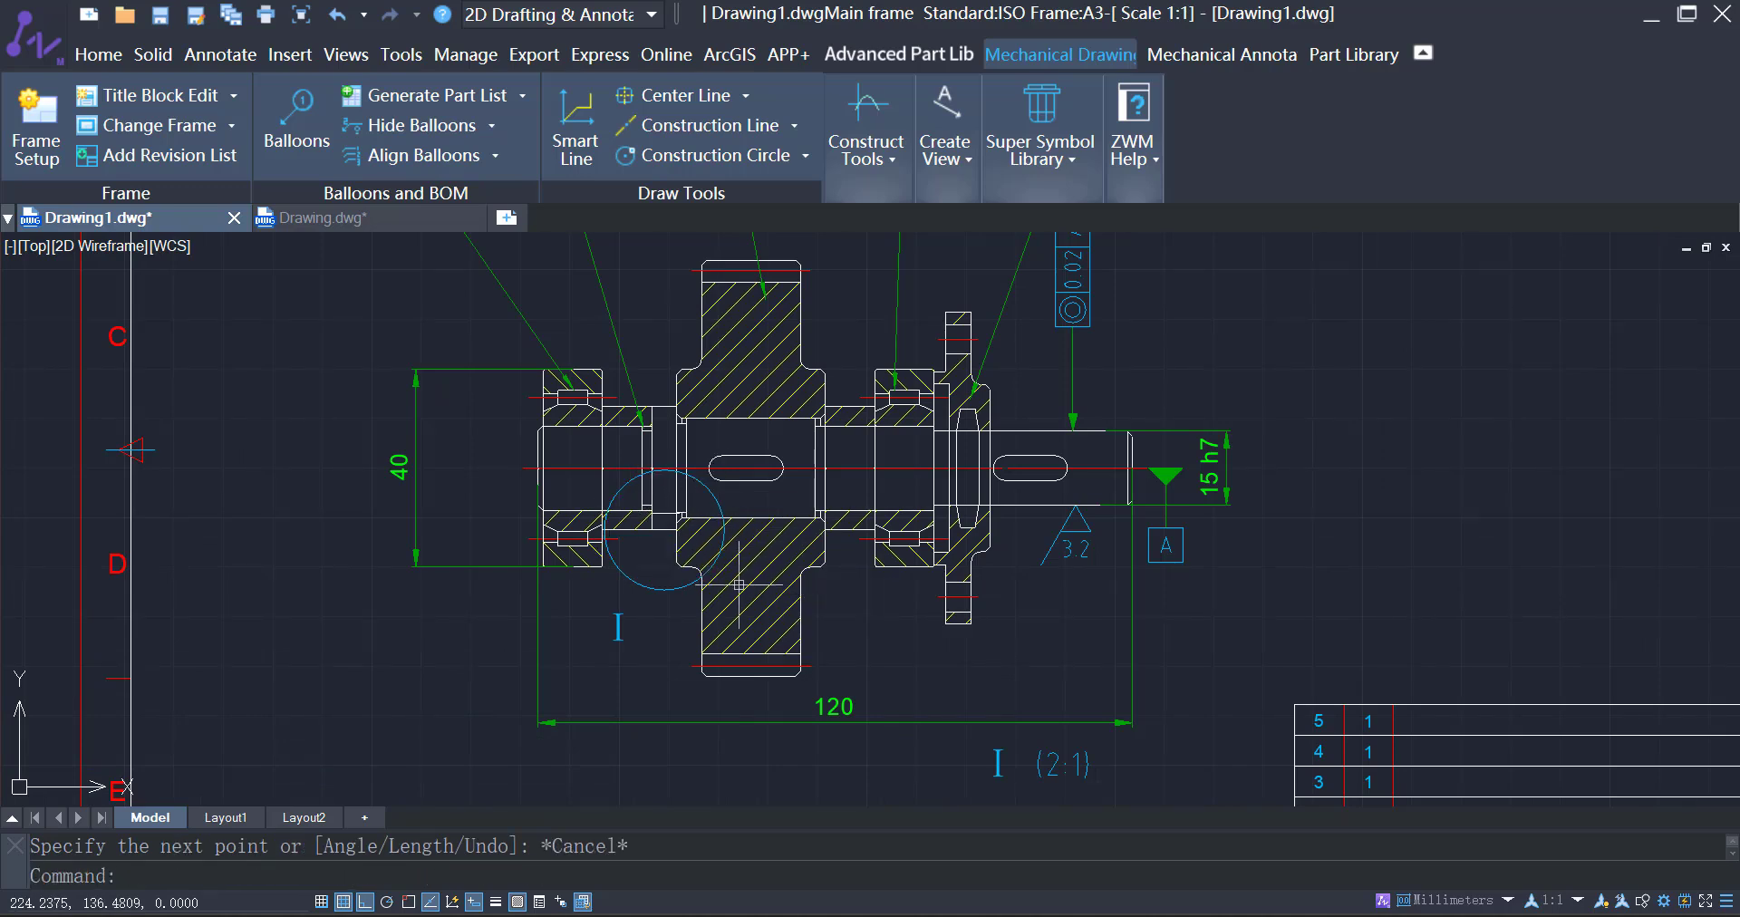
- Reopen detail view I's symbol settings and keep its 2:1 scale
scroll(725, 558, "down", 4)
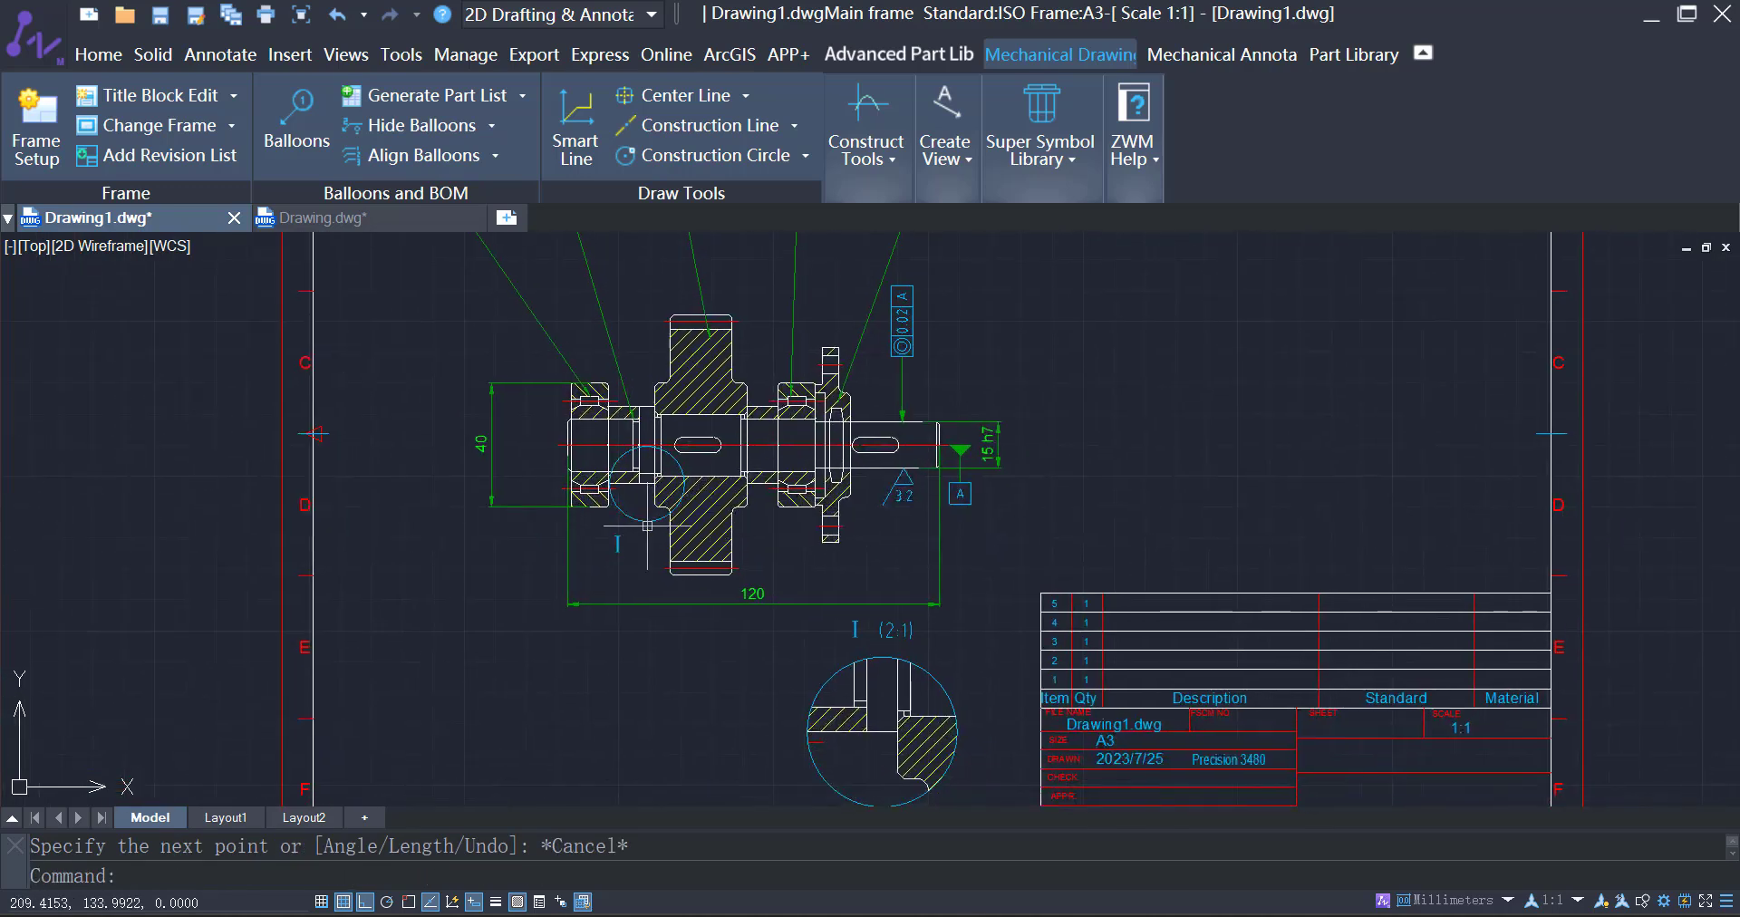
double_click(647, 524)
left_click(963, 565)
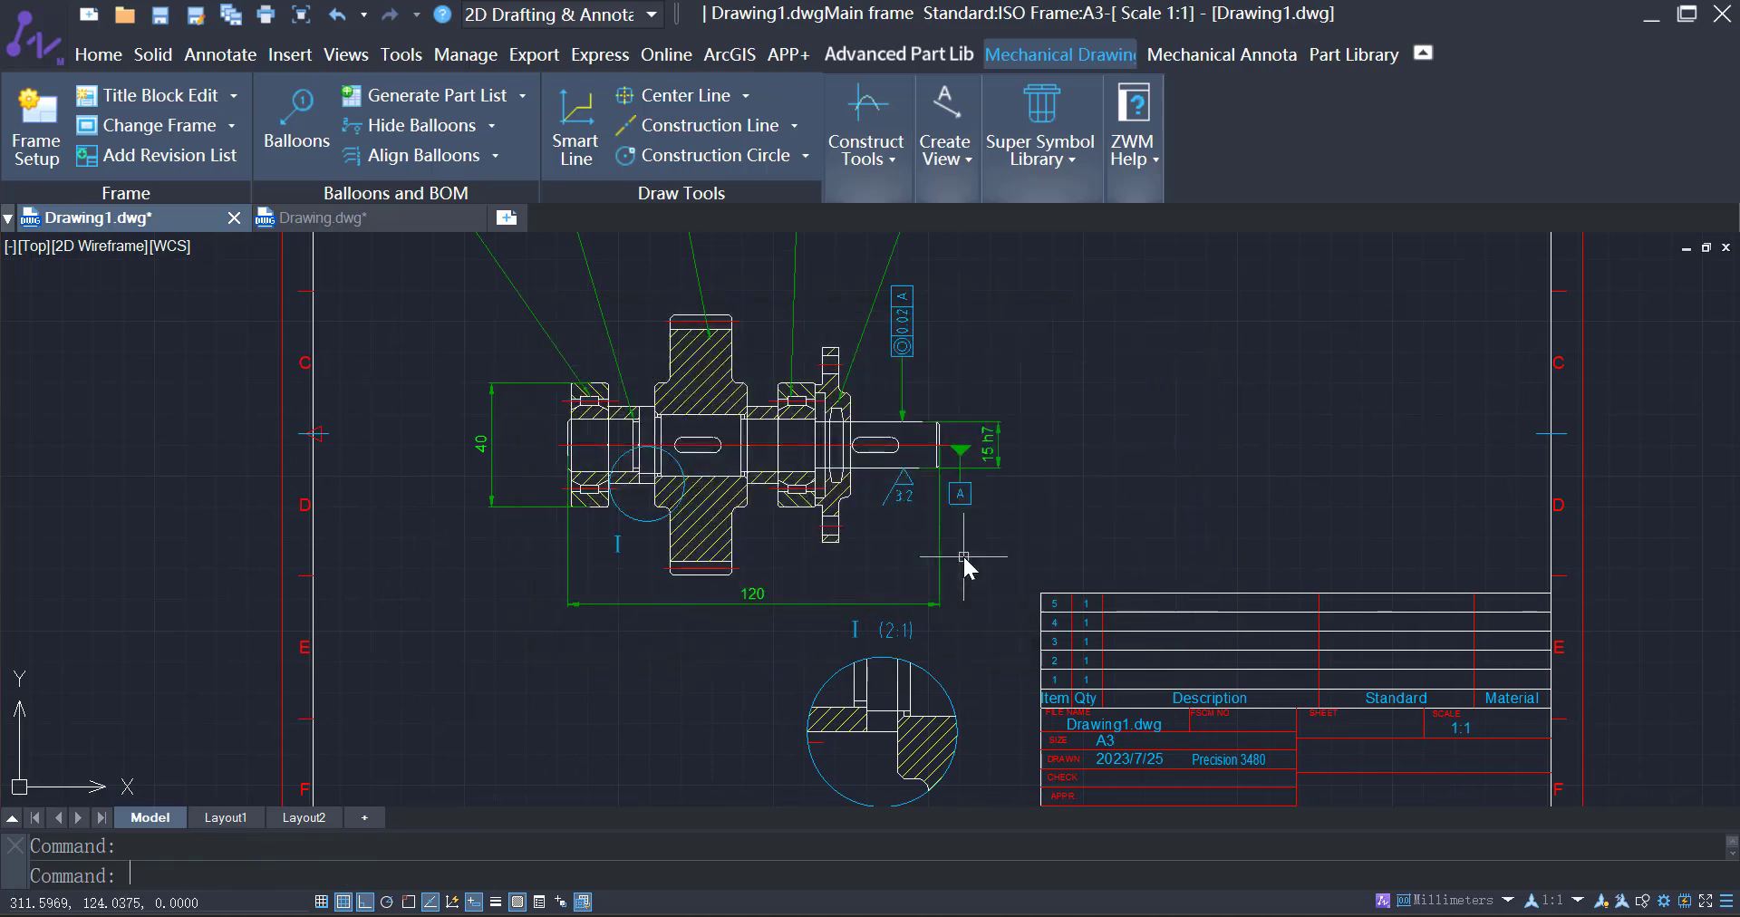
- Change the concentricity tolerance frame value from 0.02 to 0.01
double_click(903, 337)
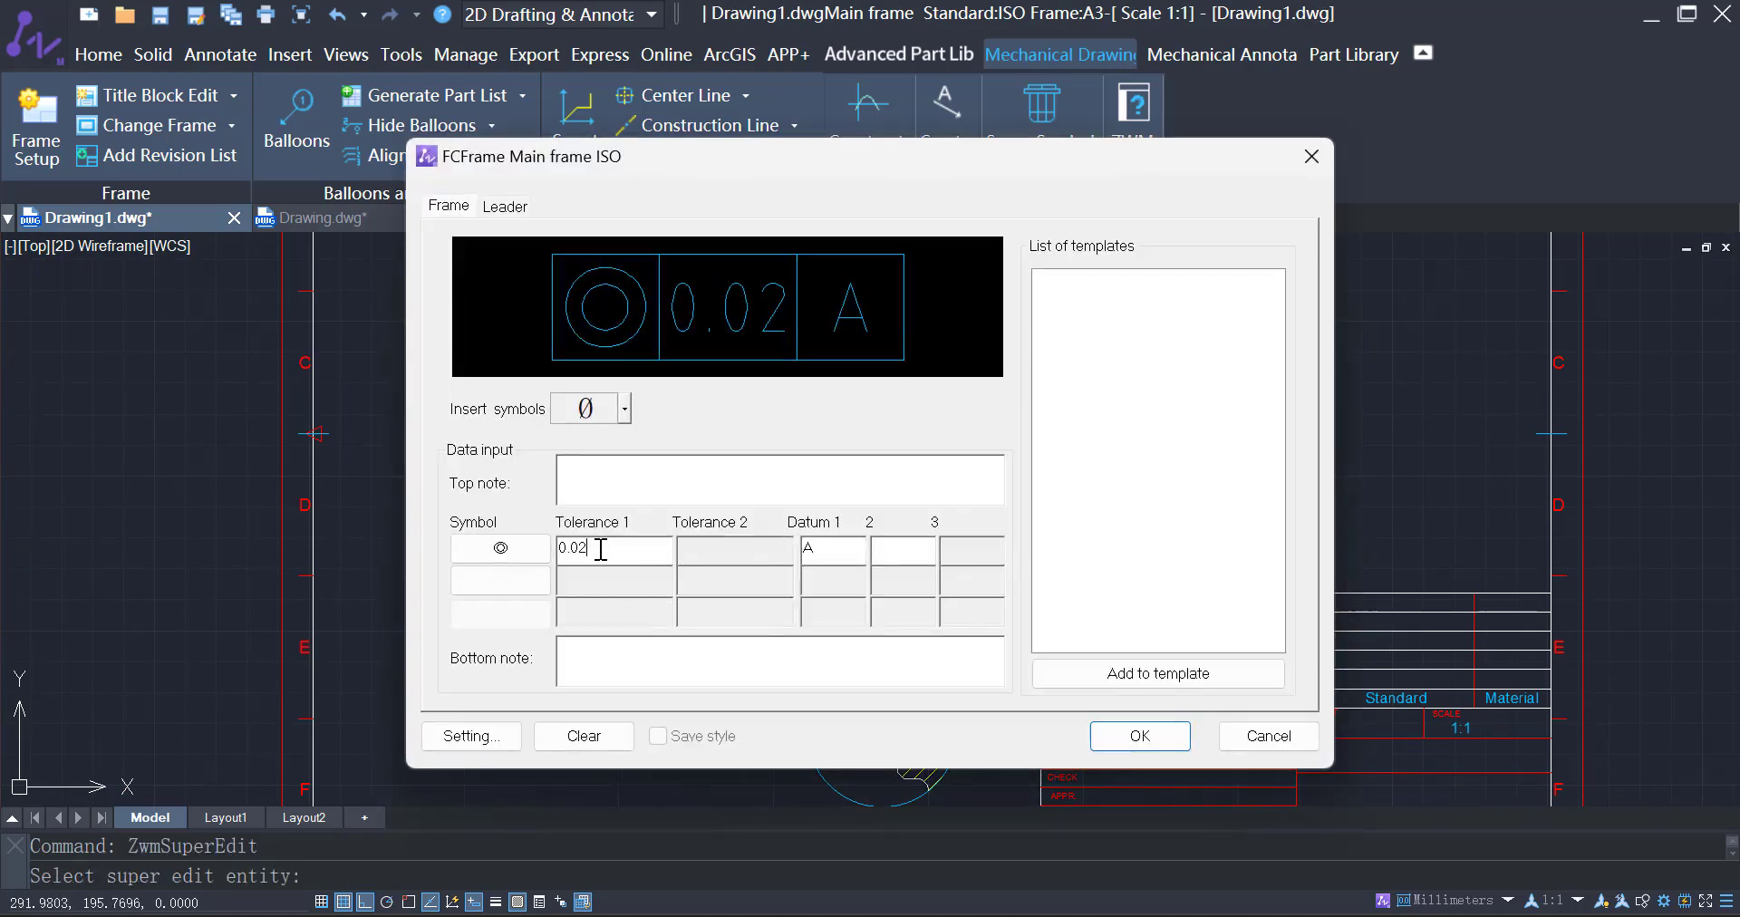
key("BackSpace")
type("1")
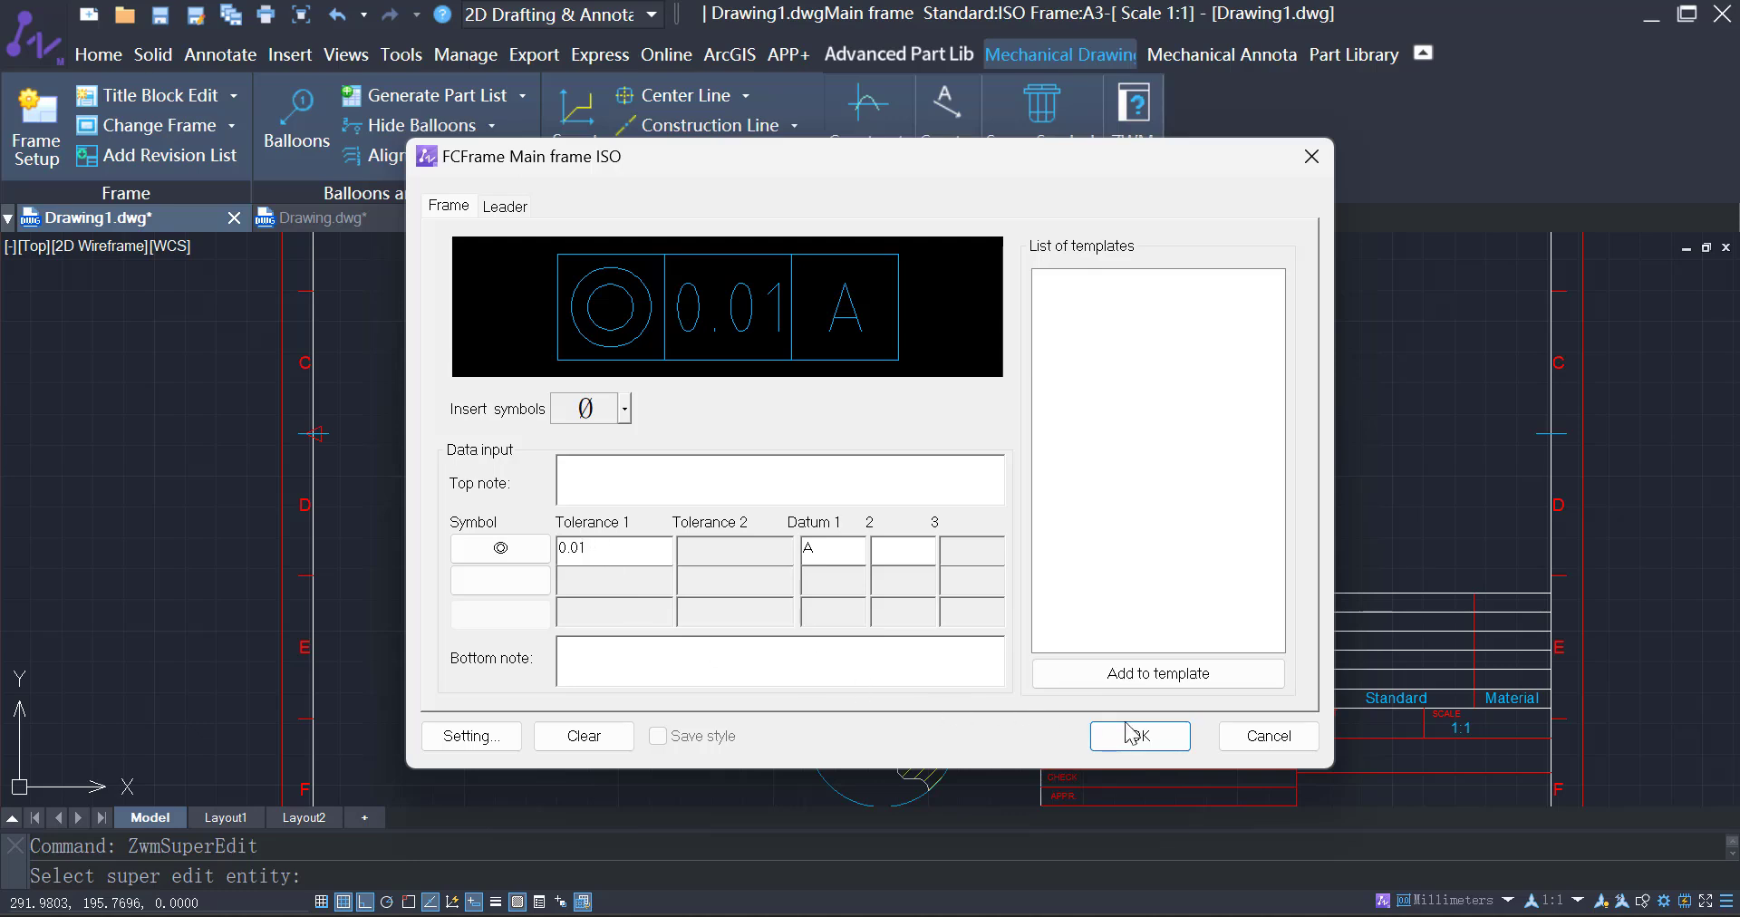
left_click(1131, 734)
- Switch the 3.2 roughness symbol to the plain basic symbol
left_click(896, 500)
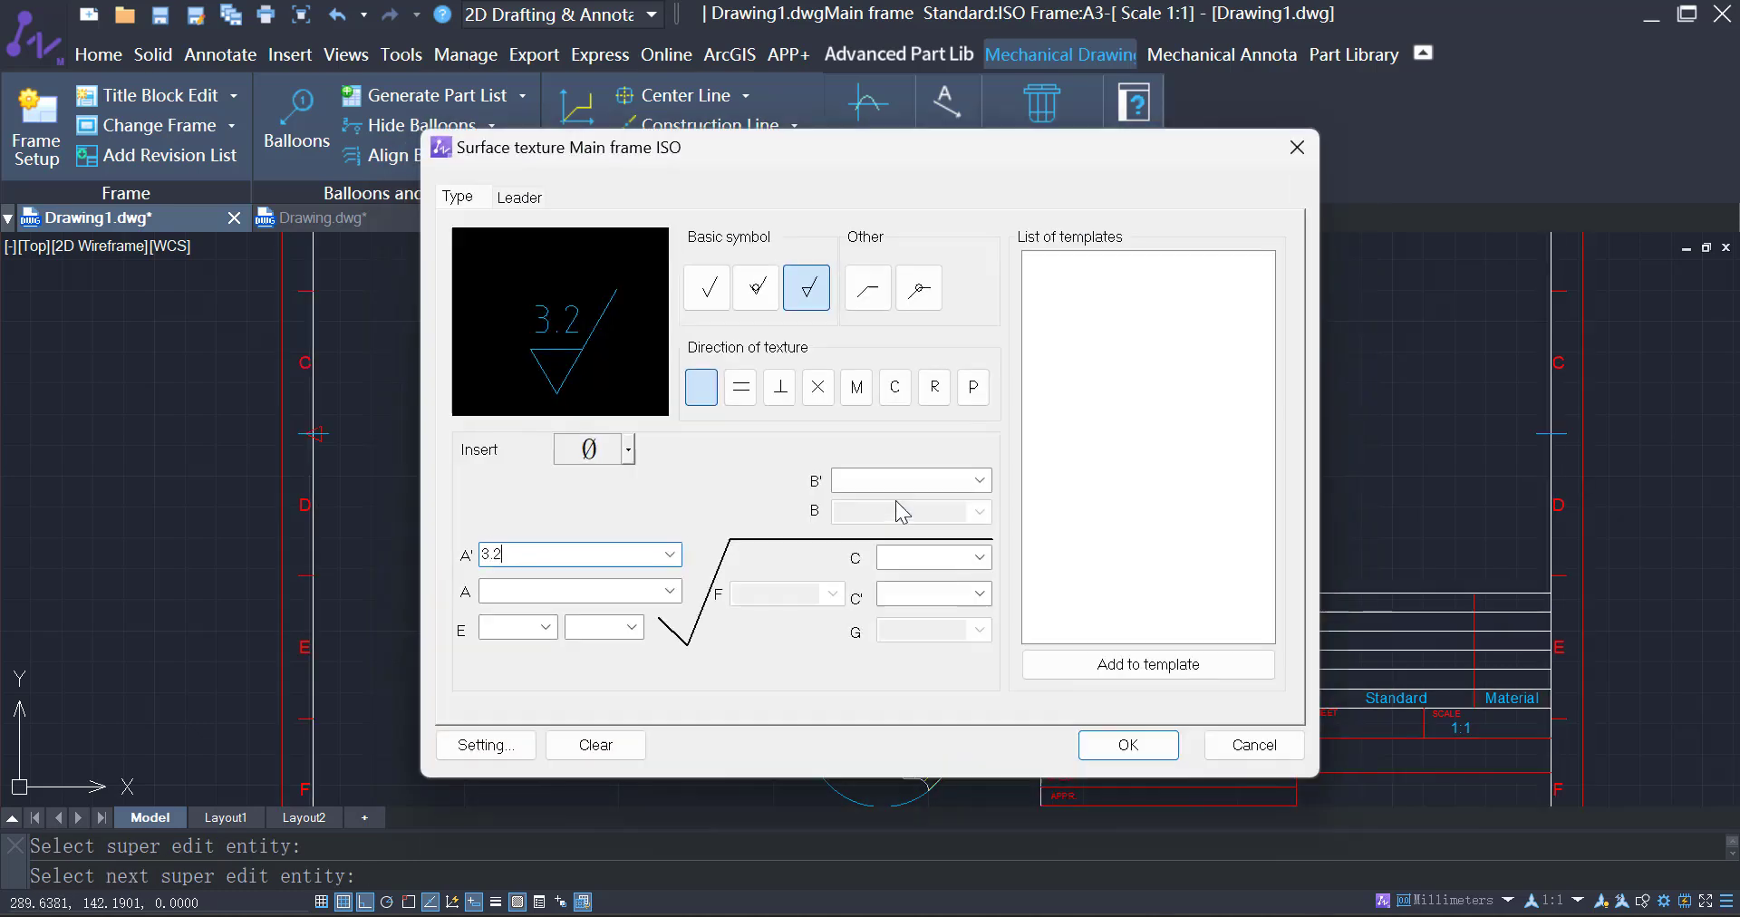
left_click(726, 290)
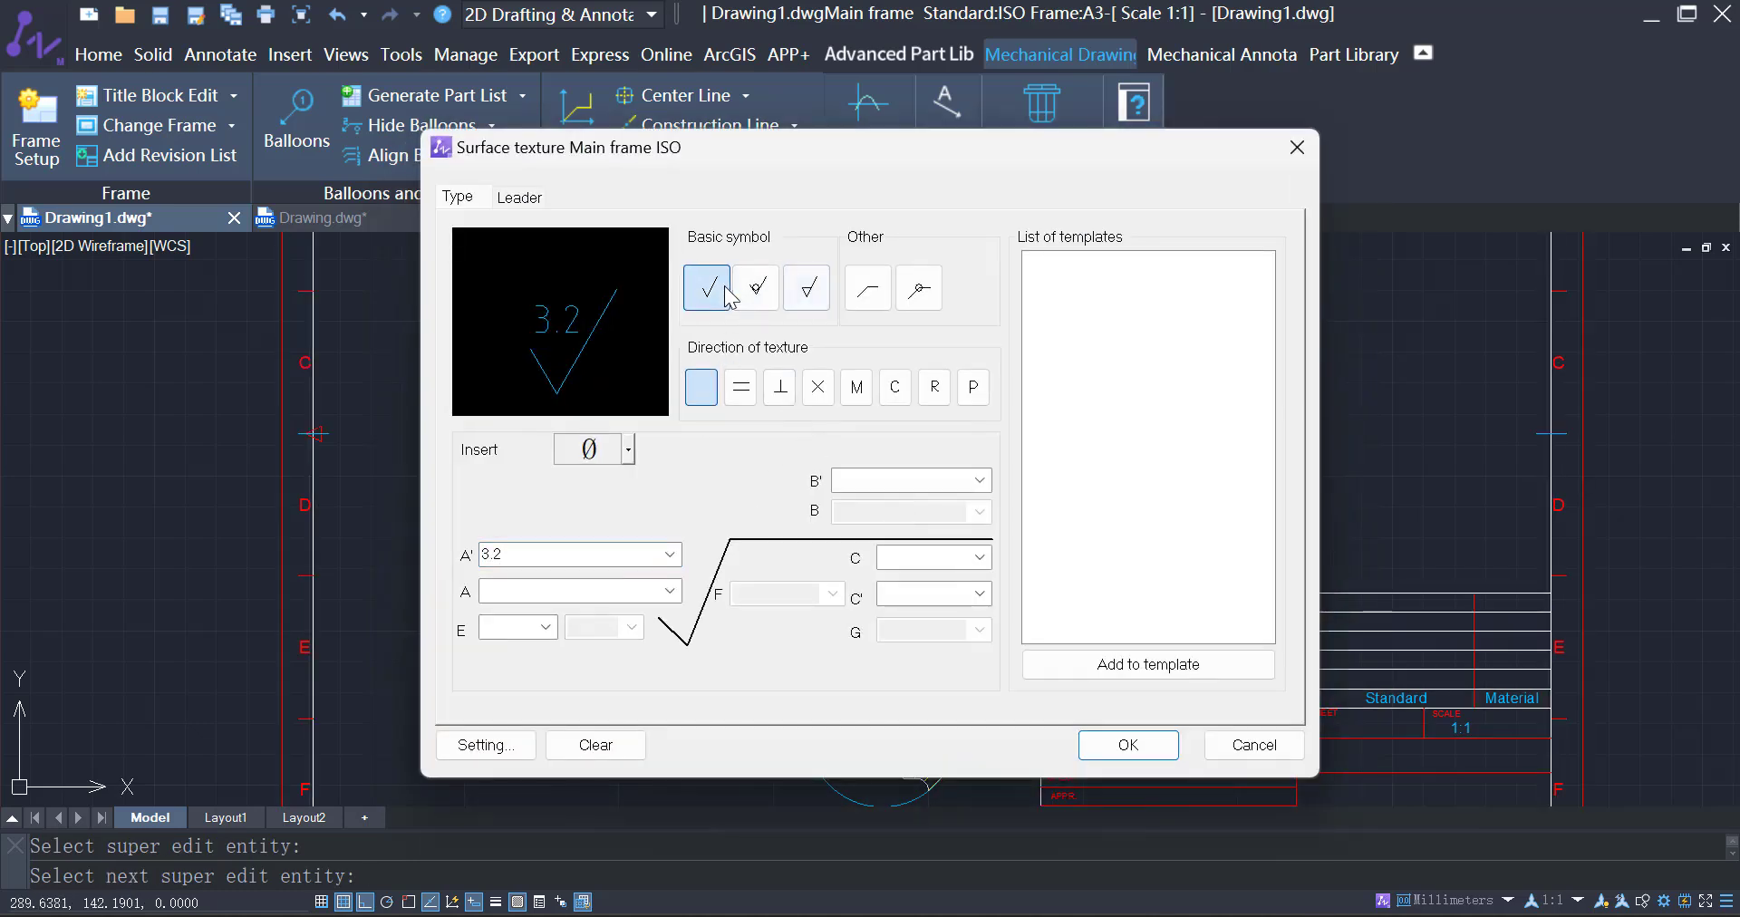
left_click(1102, 739)
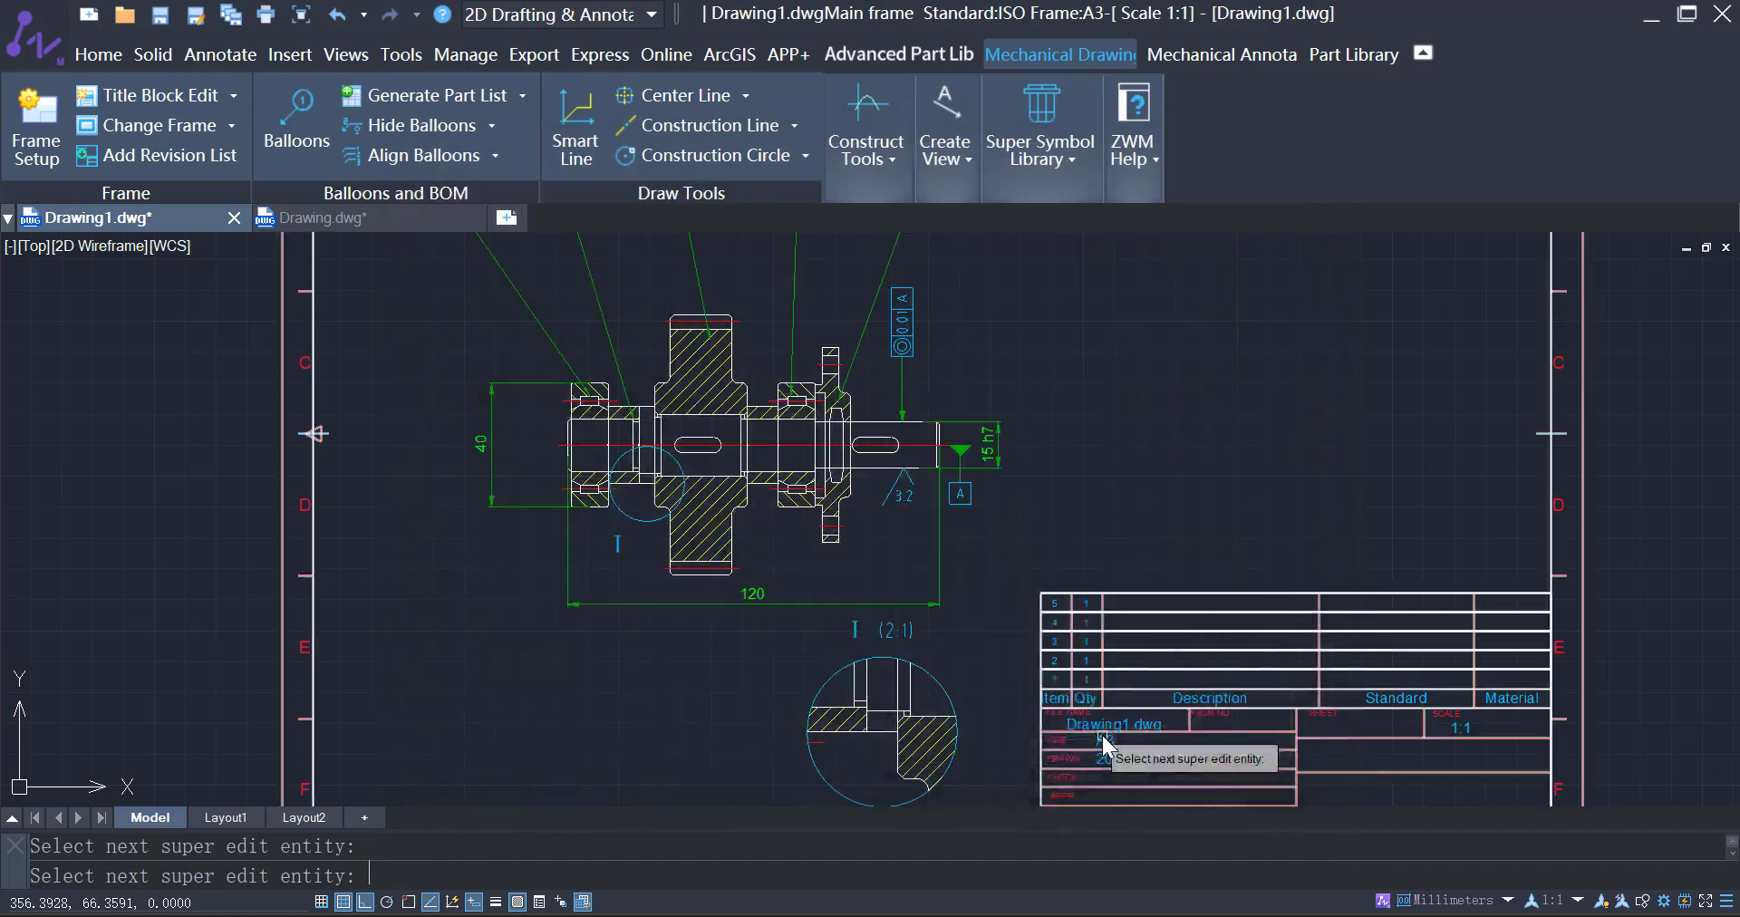
- Set parts list item 3's material to Fe27
left_click(1421, 652)
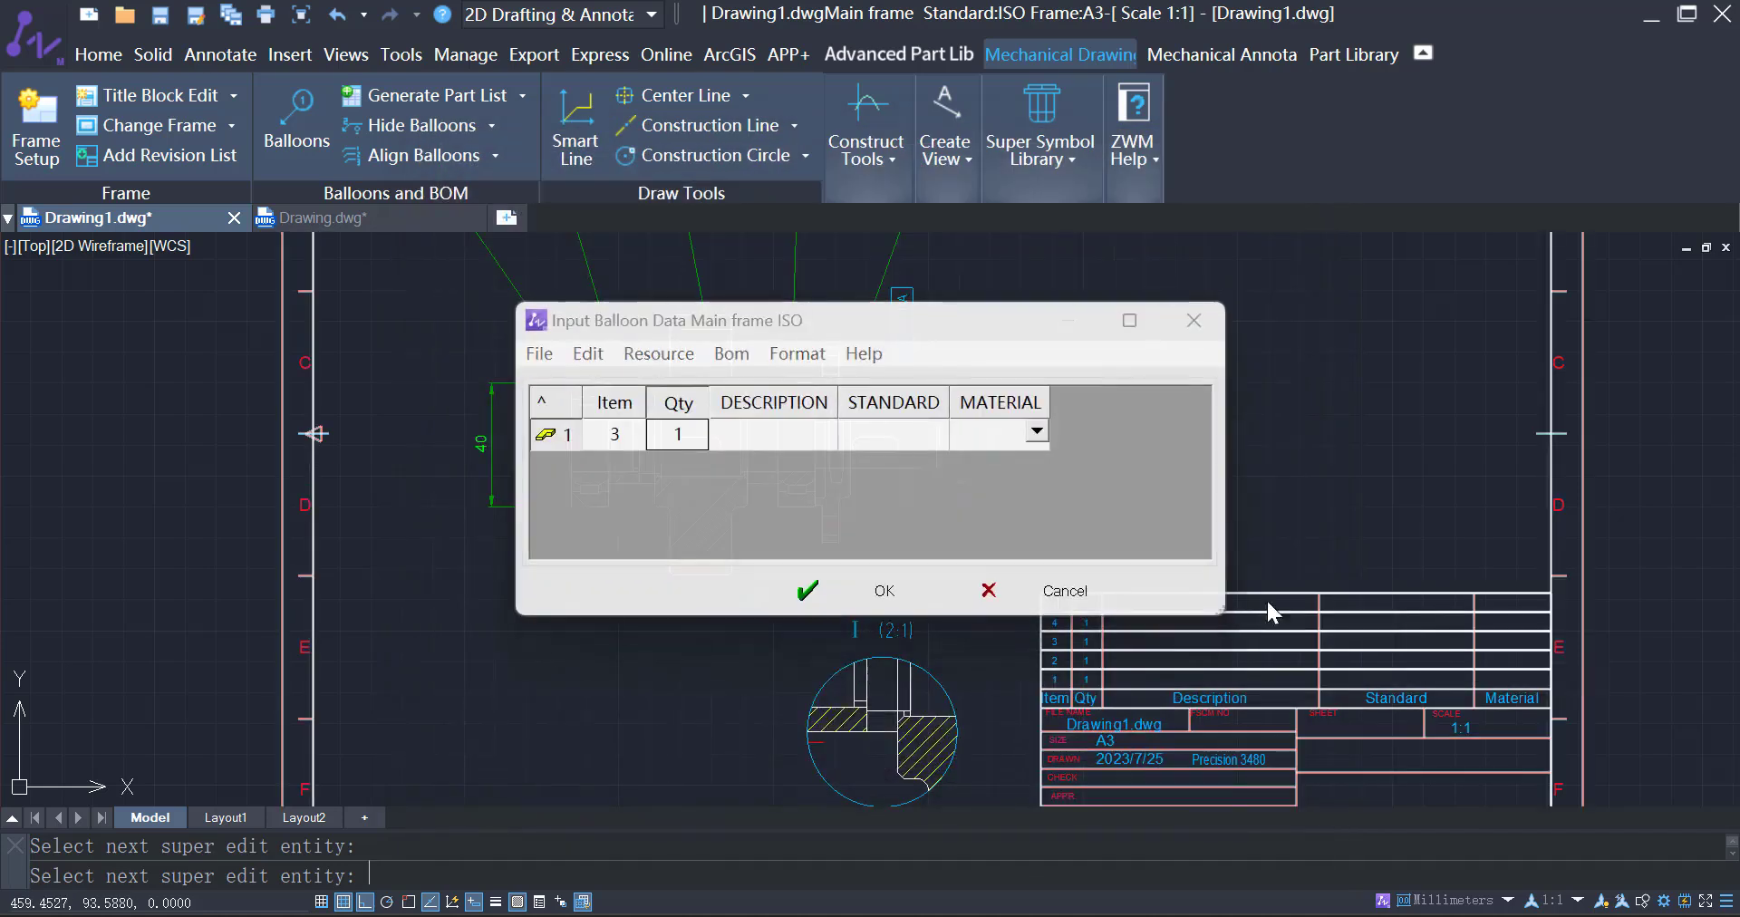
left_click(1036, 436)
left_click(1038, 435)
left_click(1004, 461)
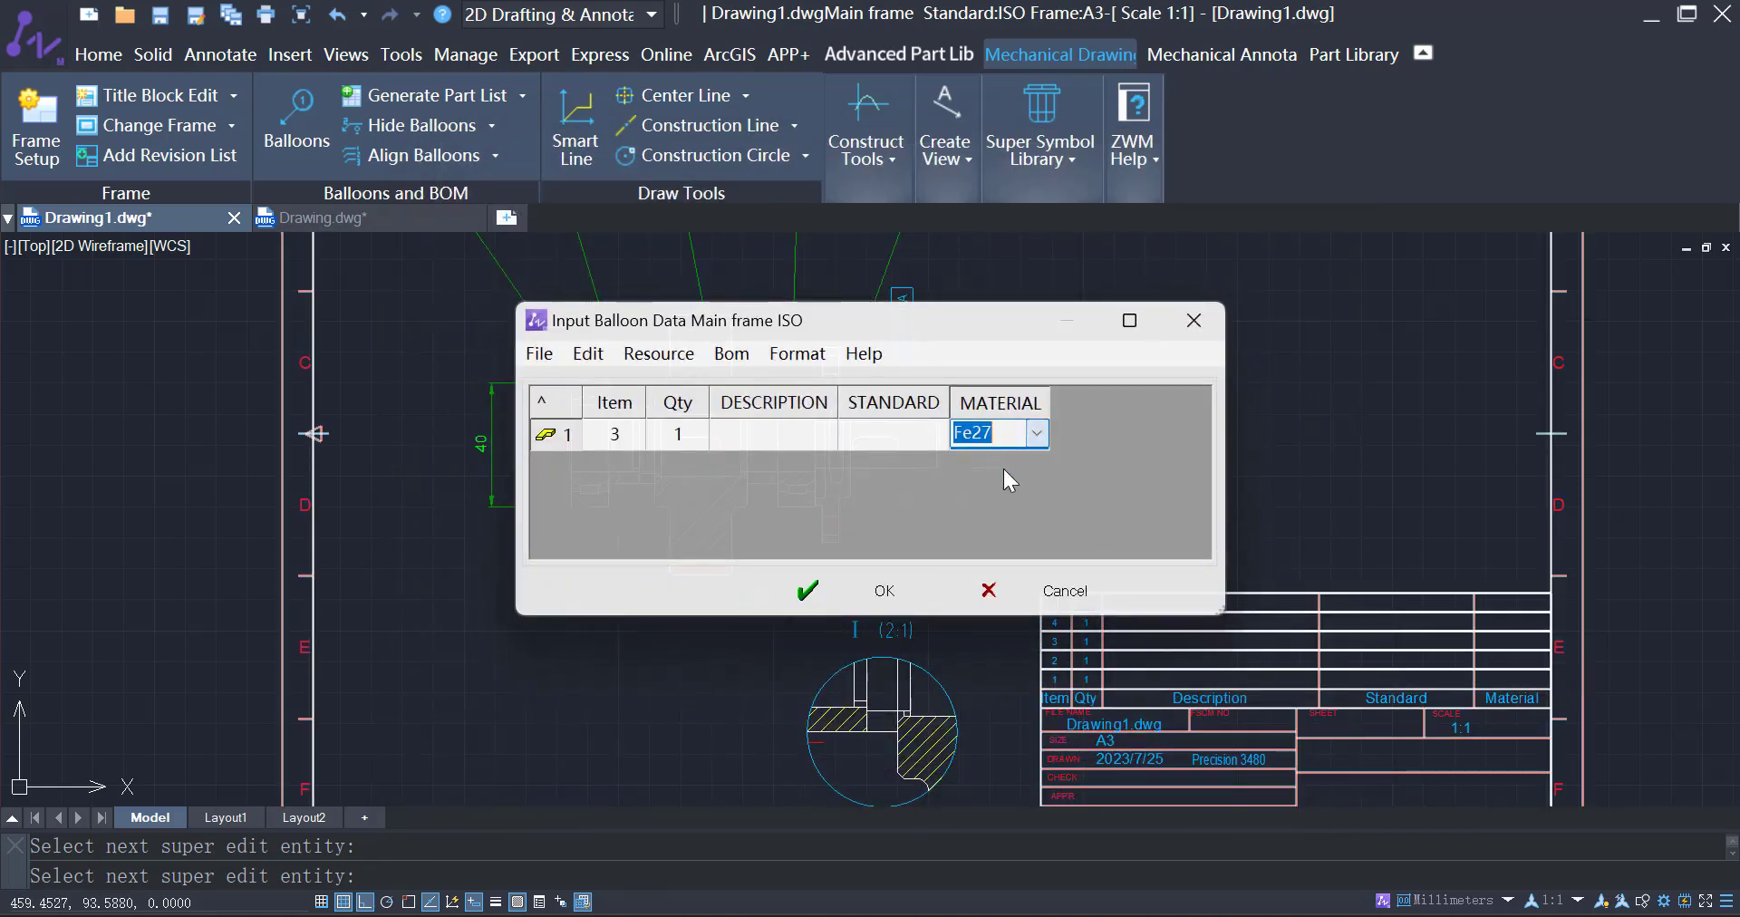
left_click(872, 594)
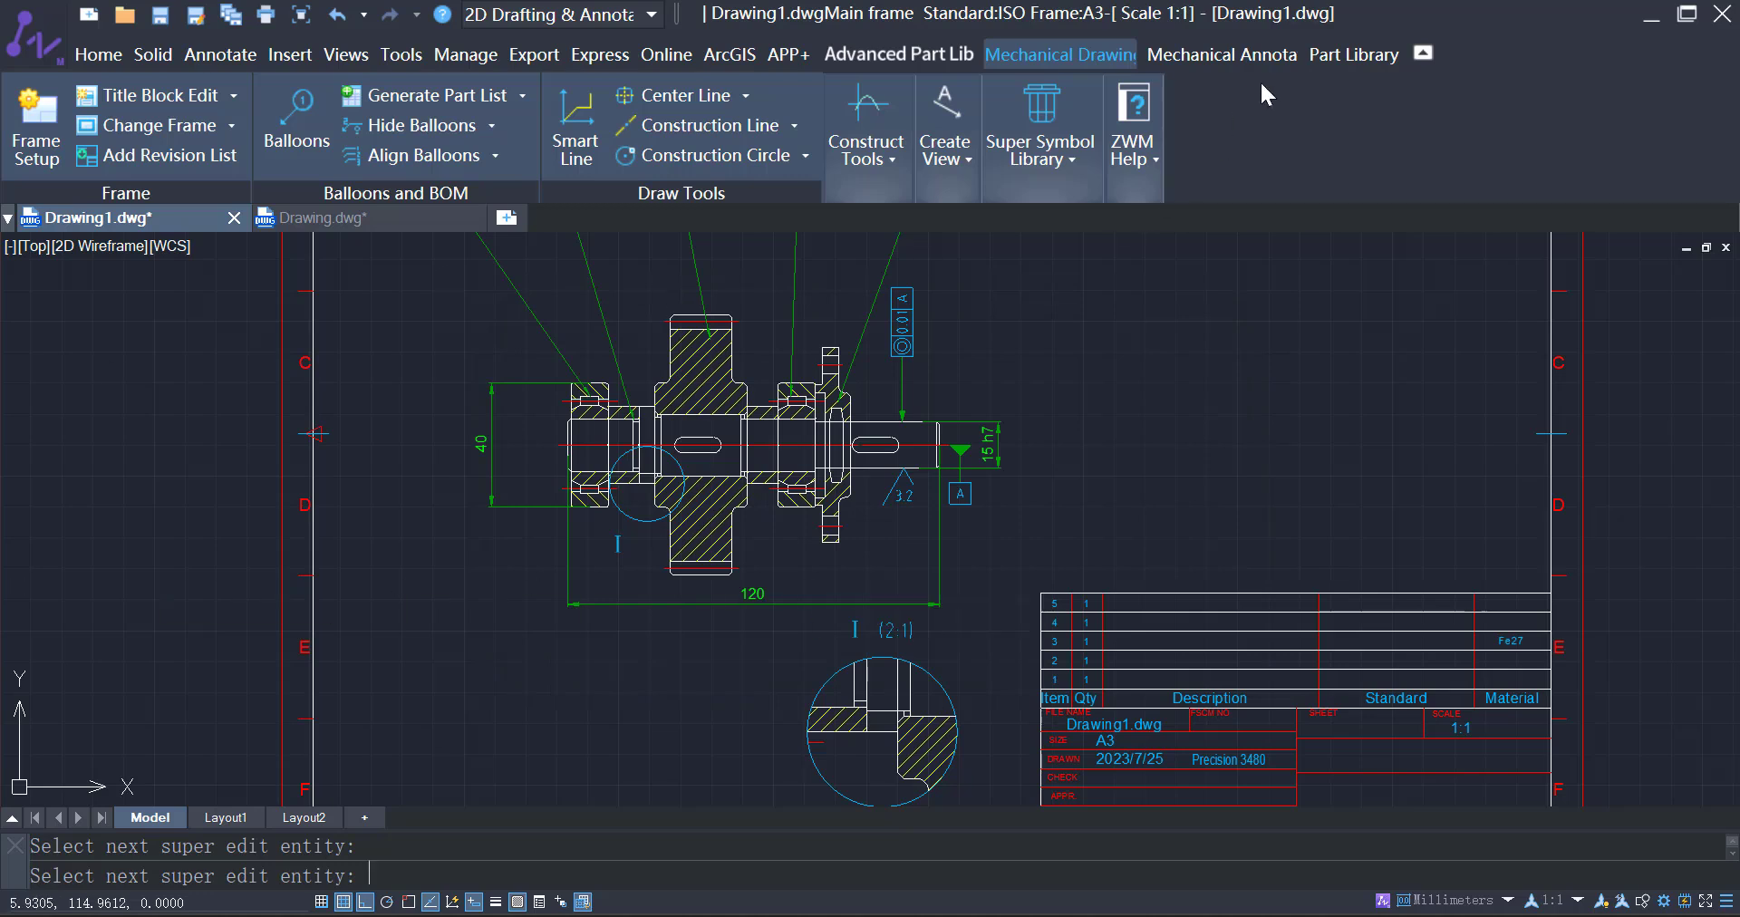
- Insert the Stamping technical requirements from the Technical library into a new requirements note
left_click(1231, 56)
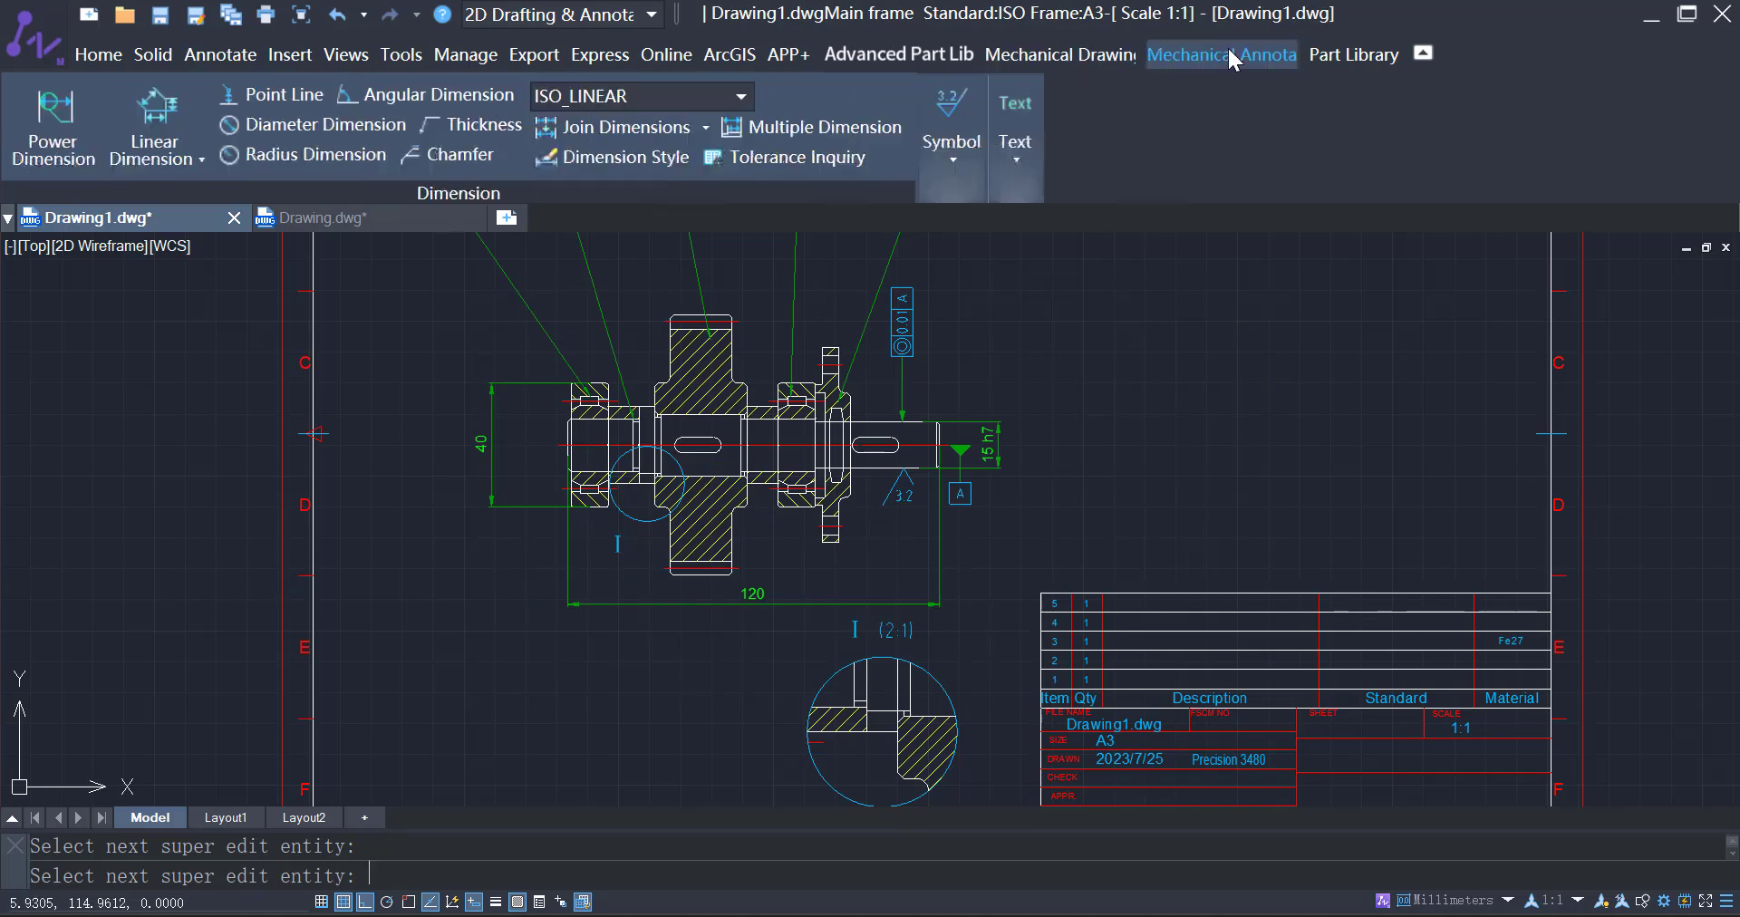
left_click(994, 159)
left_click(978, 272)
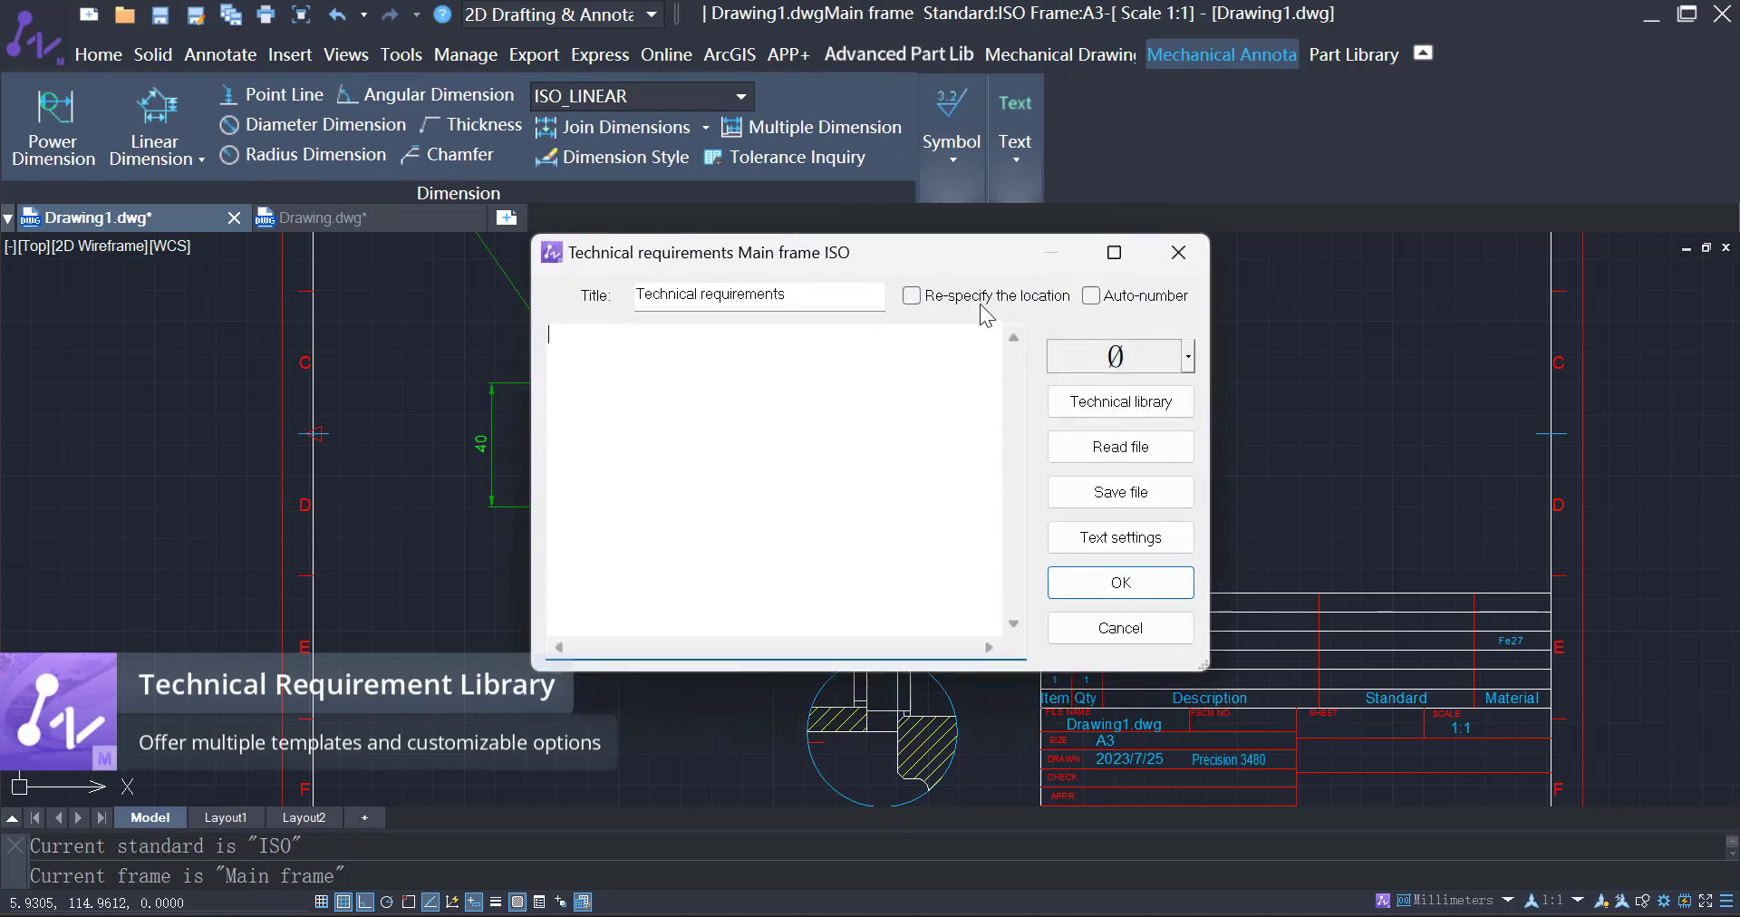
left_click(1095, 406)
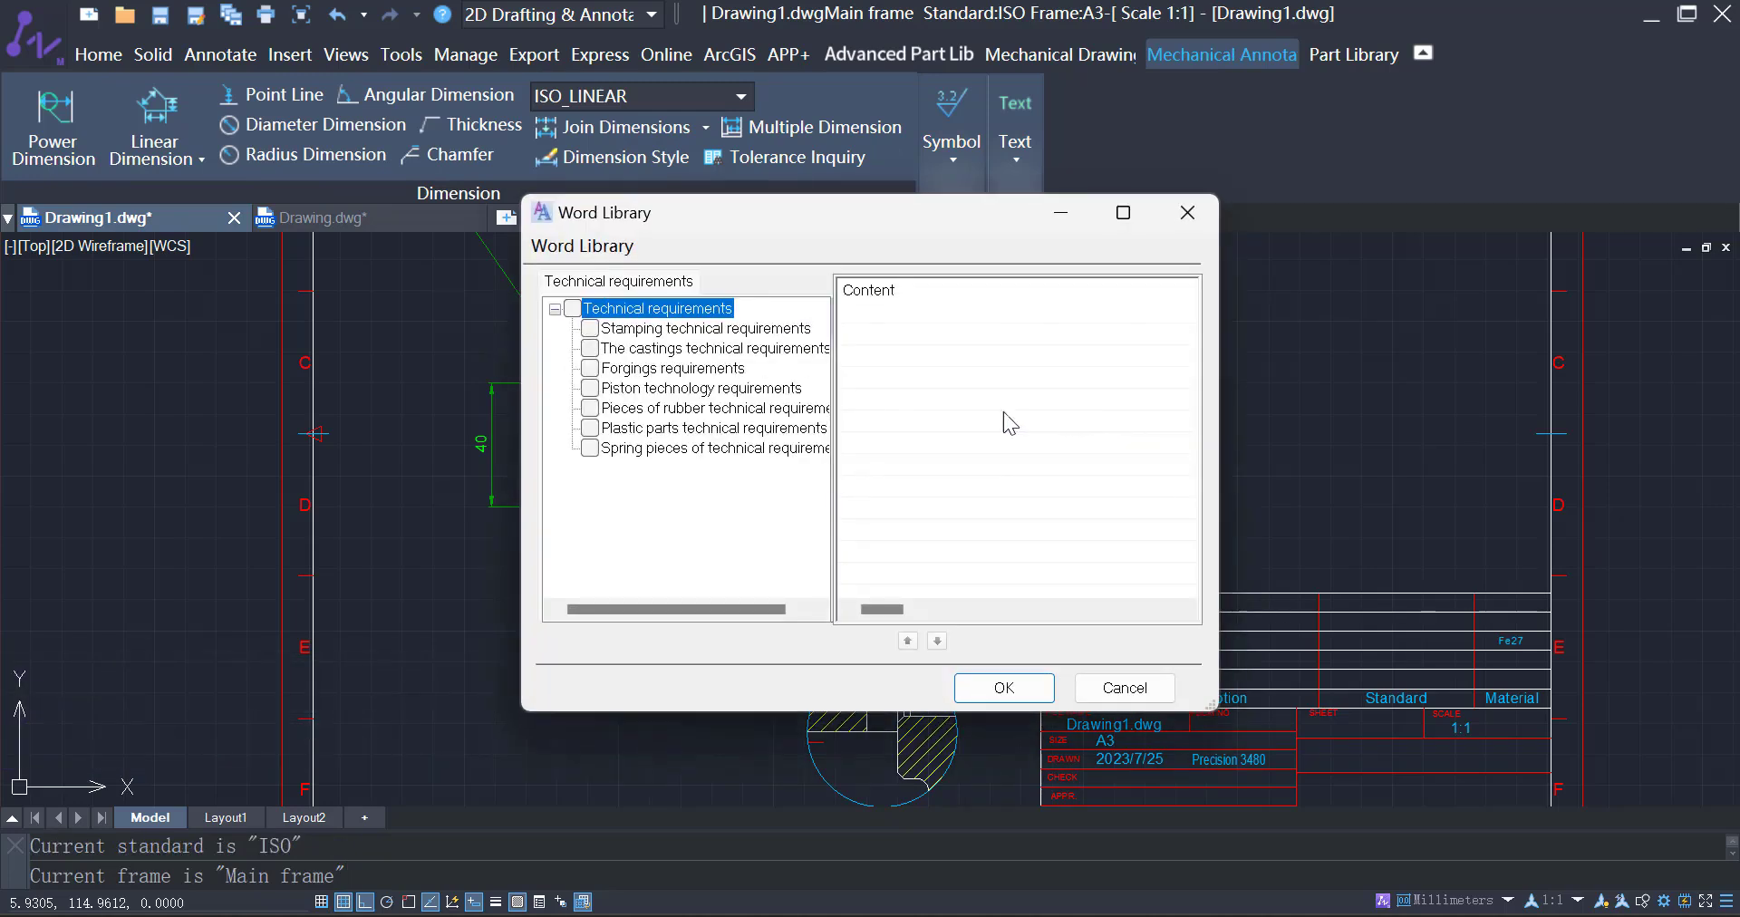
left_click(591, 328)
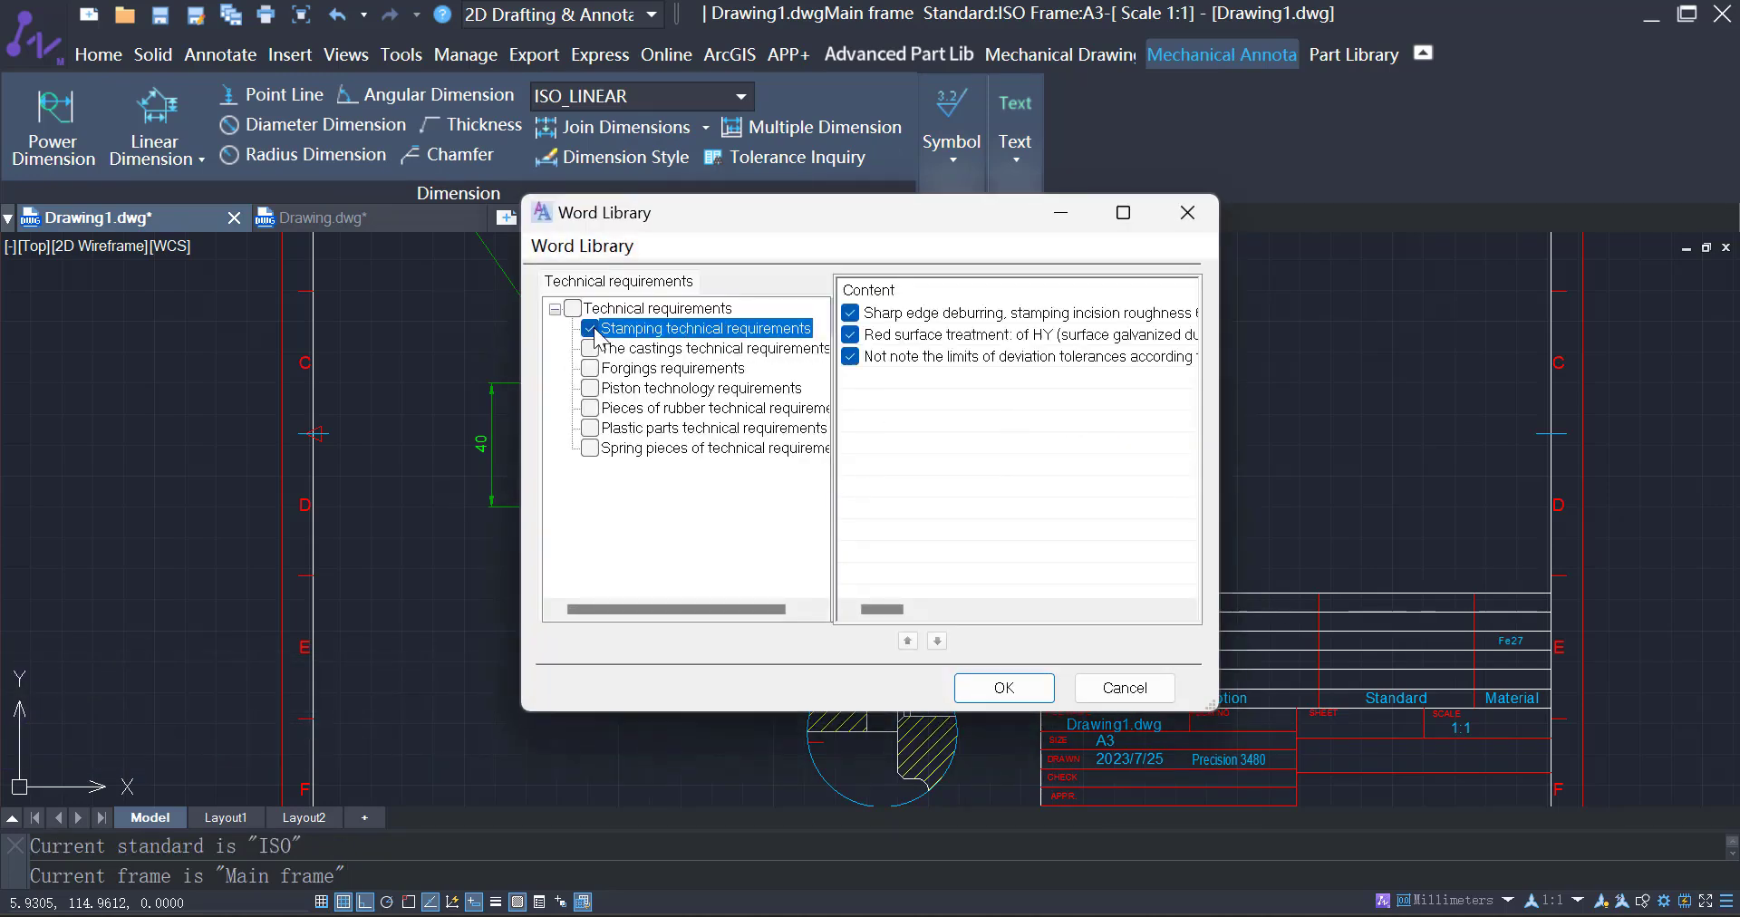
left_click(1003, 688)
- Place the note's upper-left corner above the parts list with a centred title
left_click(1122, 583)
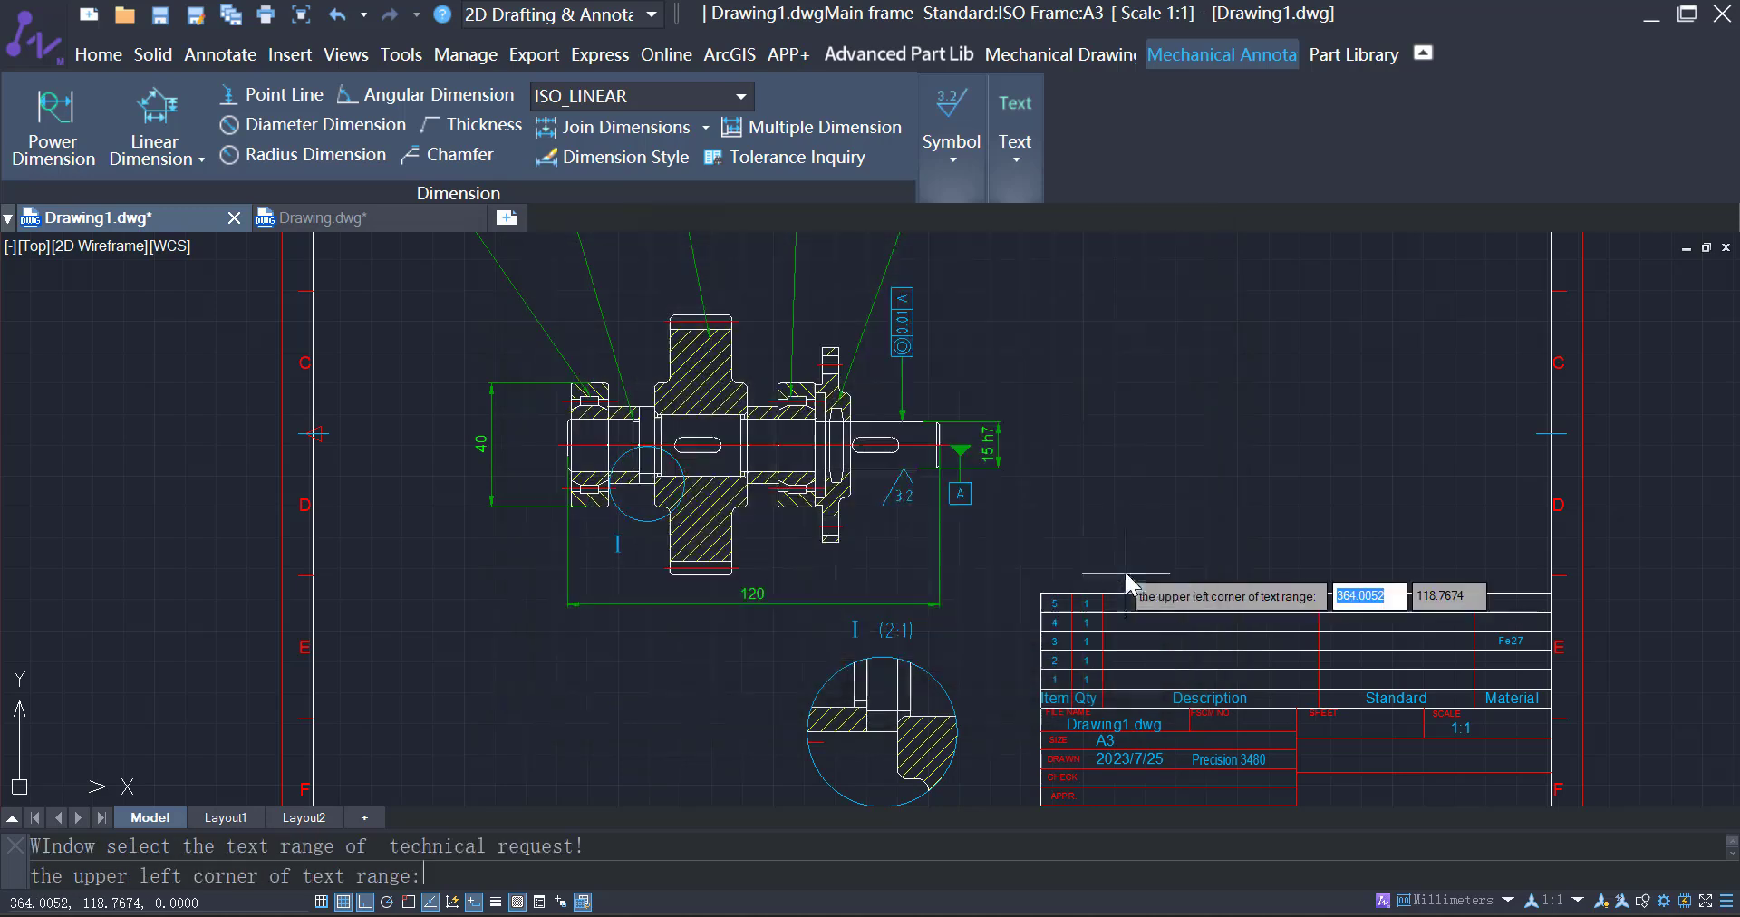
left_click(1072, 324)
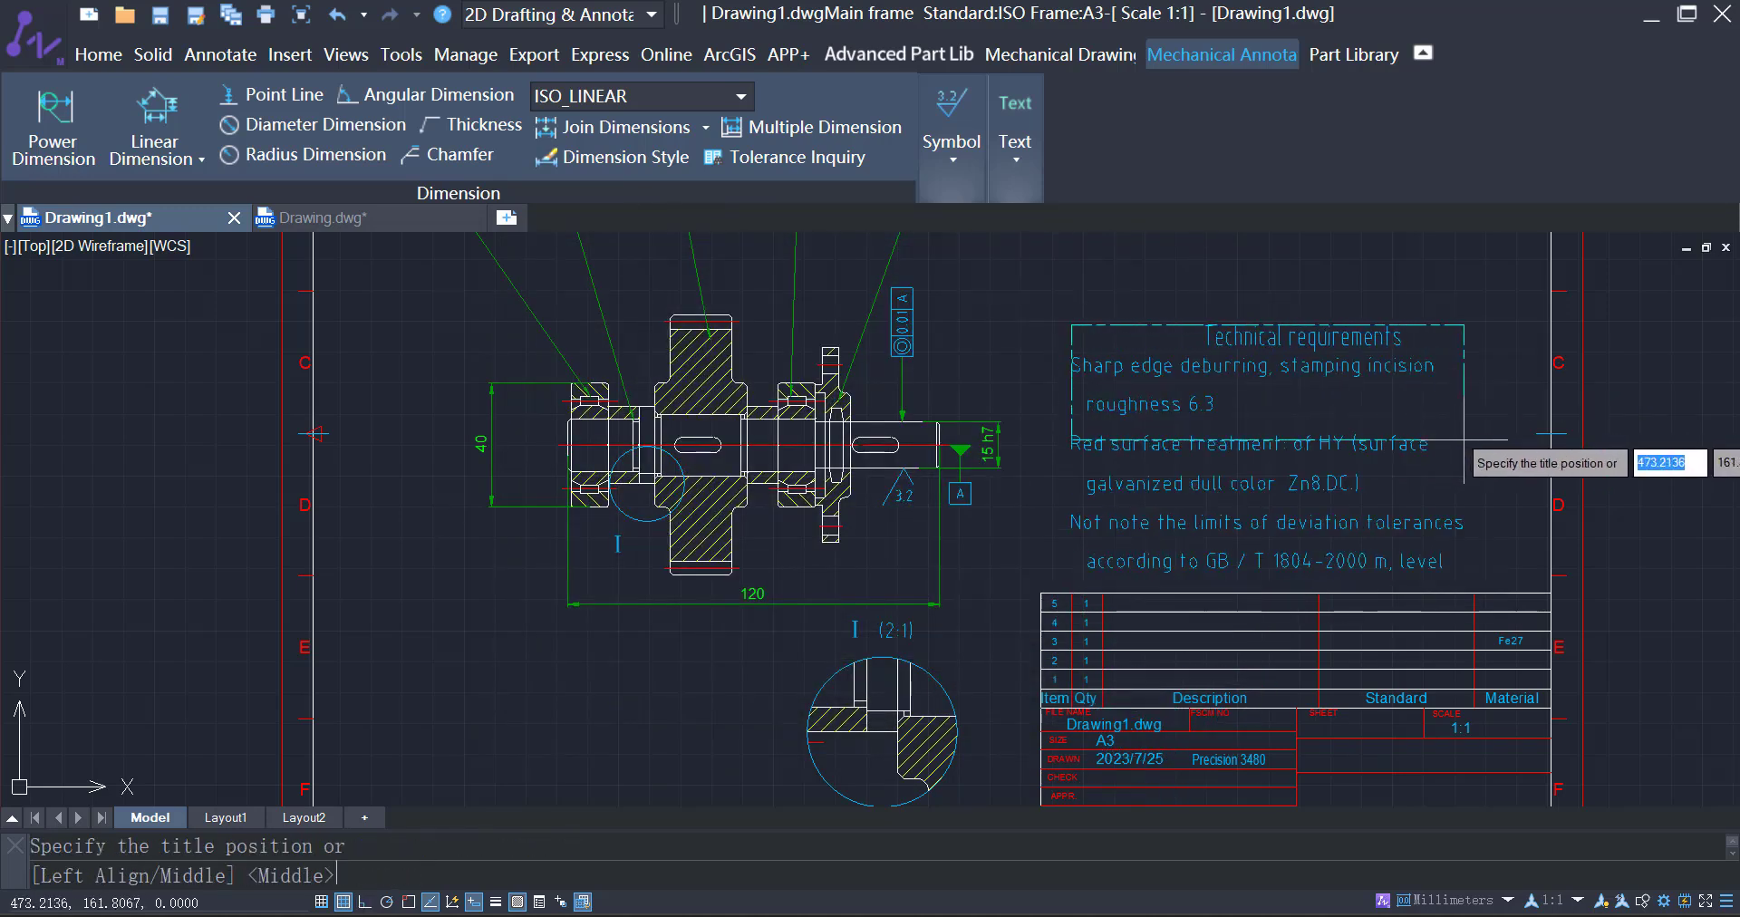
key("Return")
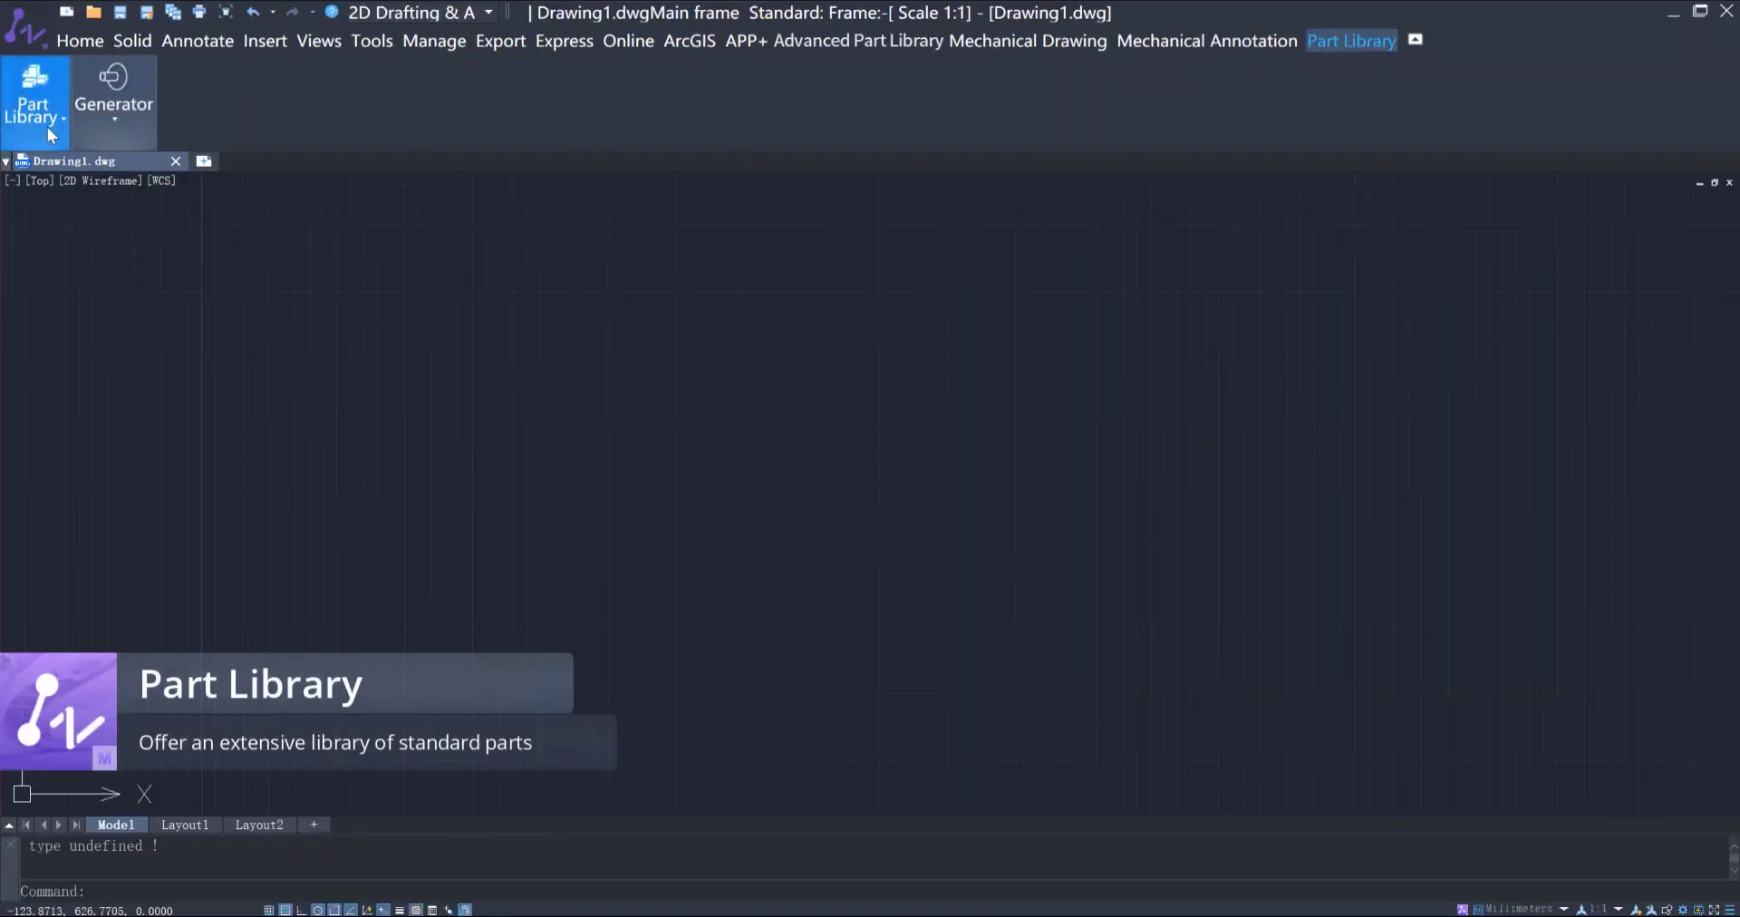
- Open Part Library > Parts to browse the ball screw models in the Series Parts system
left_click(48, 129)
left_click(27, 205)
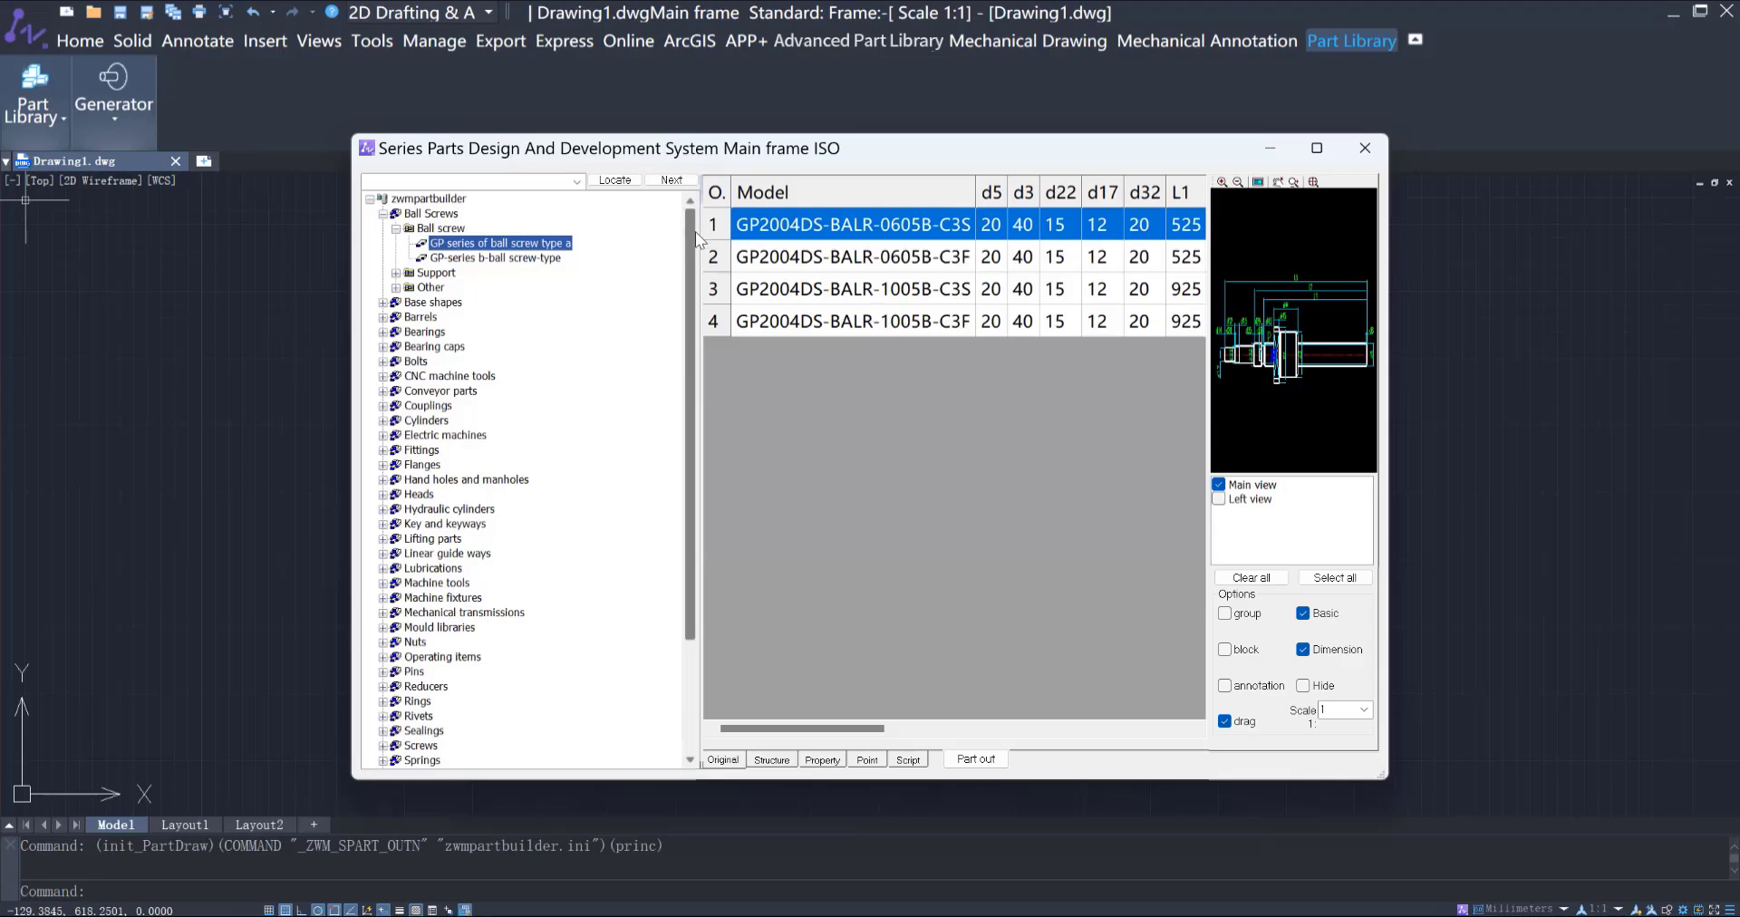
left_click_drag(691, 234, 690, 358)
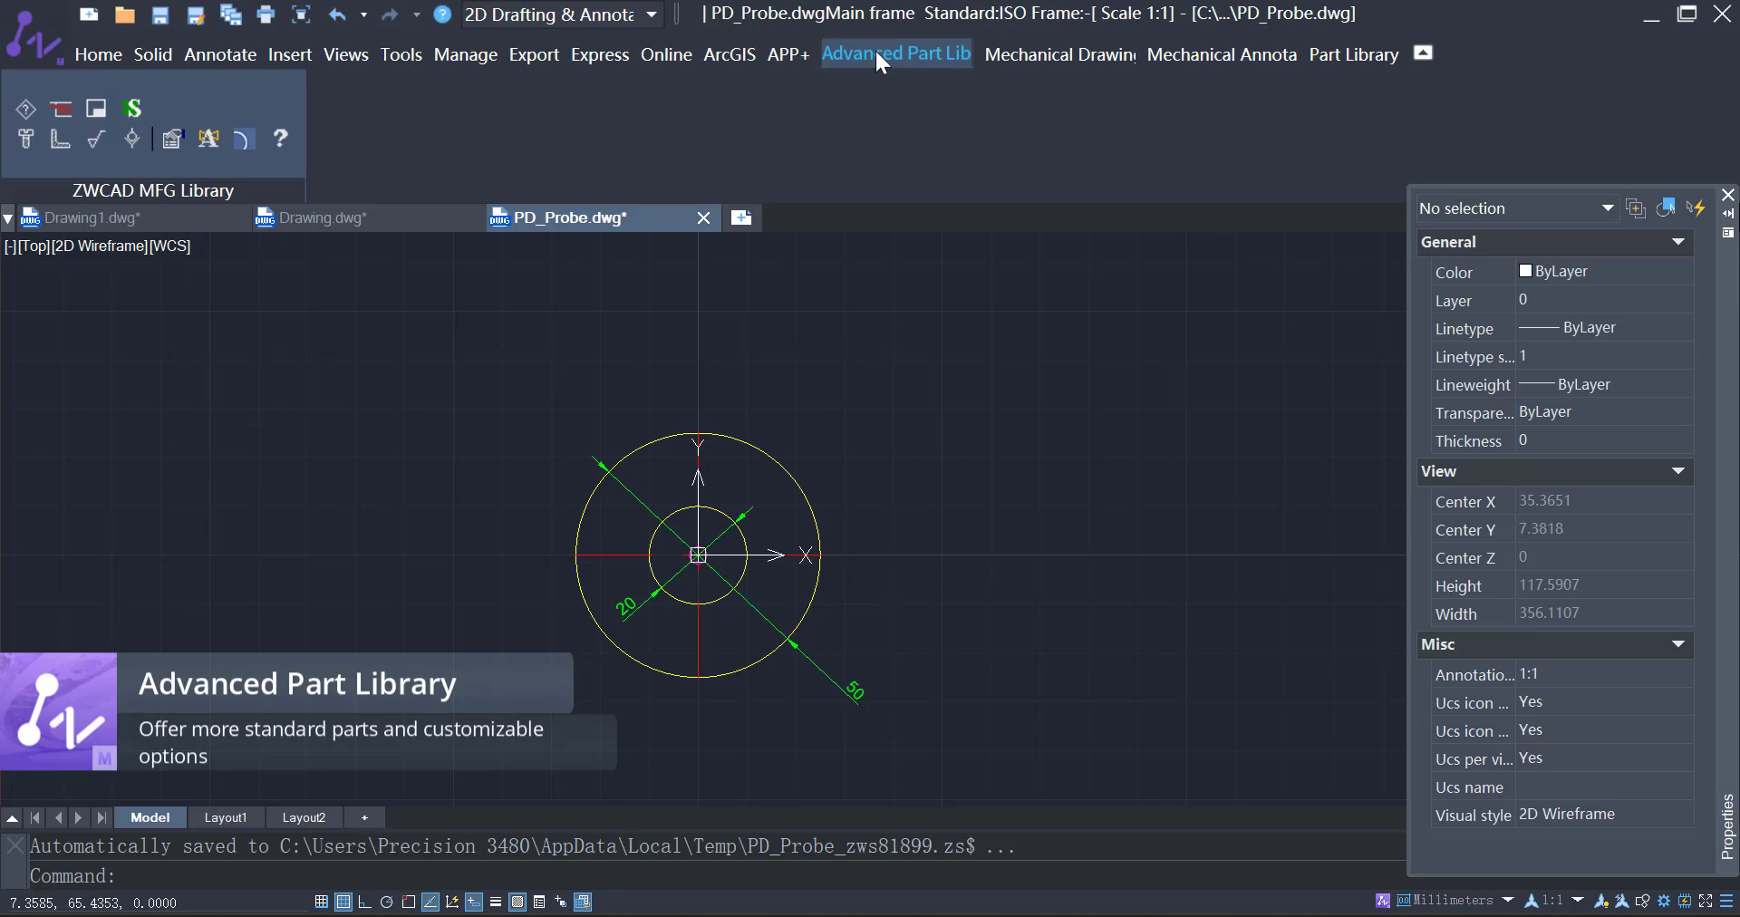
- Open the Advanced Part Library bolt tool and browse the GOST bolt standards' M 10.0 sizes
left_click(35, 132)
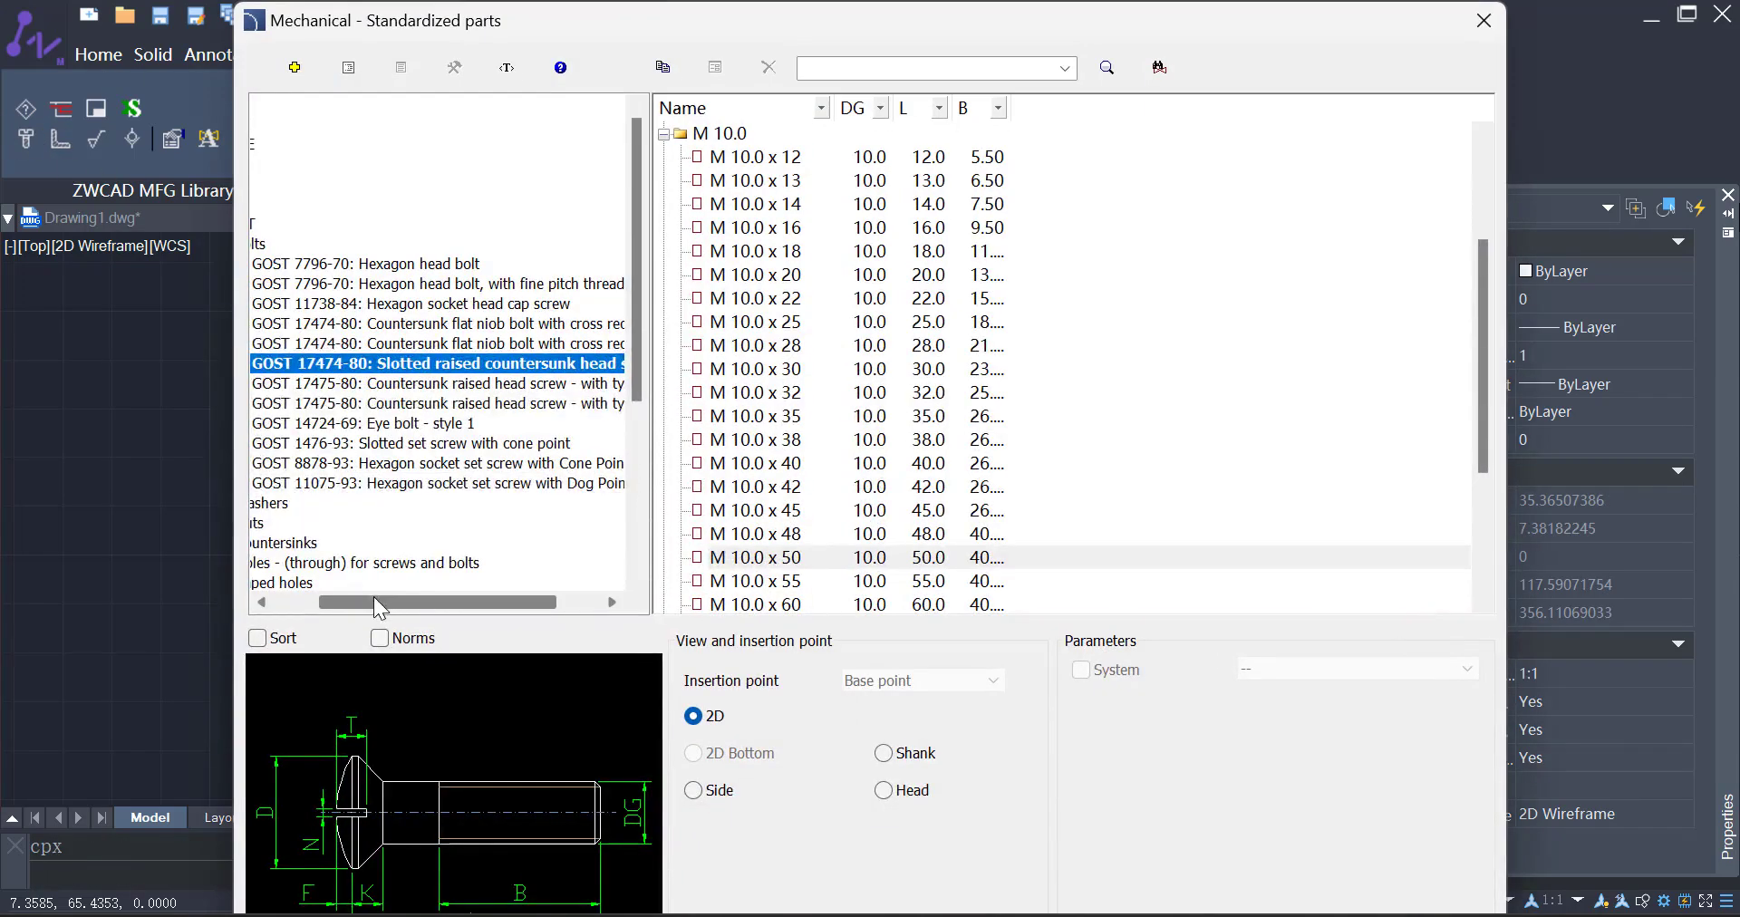
left_click_drag(373, 596, 325, 598)
left_click(260, 224)
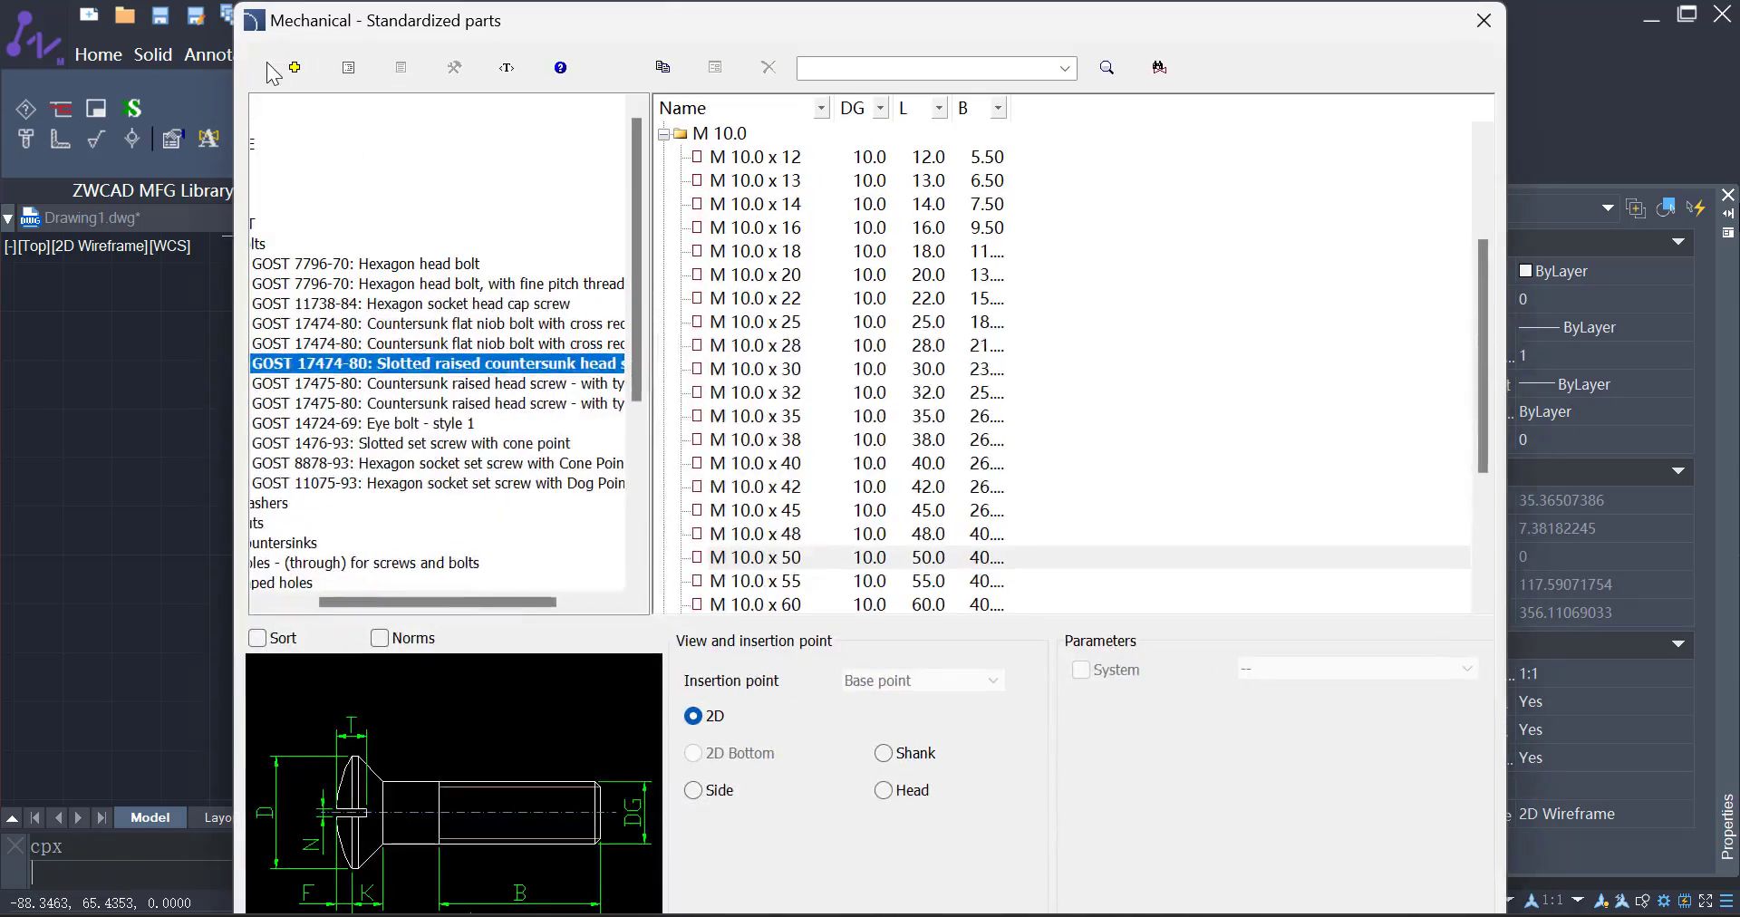
left_click(275, 73)
- Define the probe drawing as a PD-category user block by window-selecting it and picking a base point
left_click(794, 379)
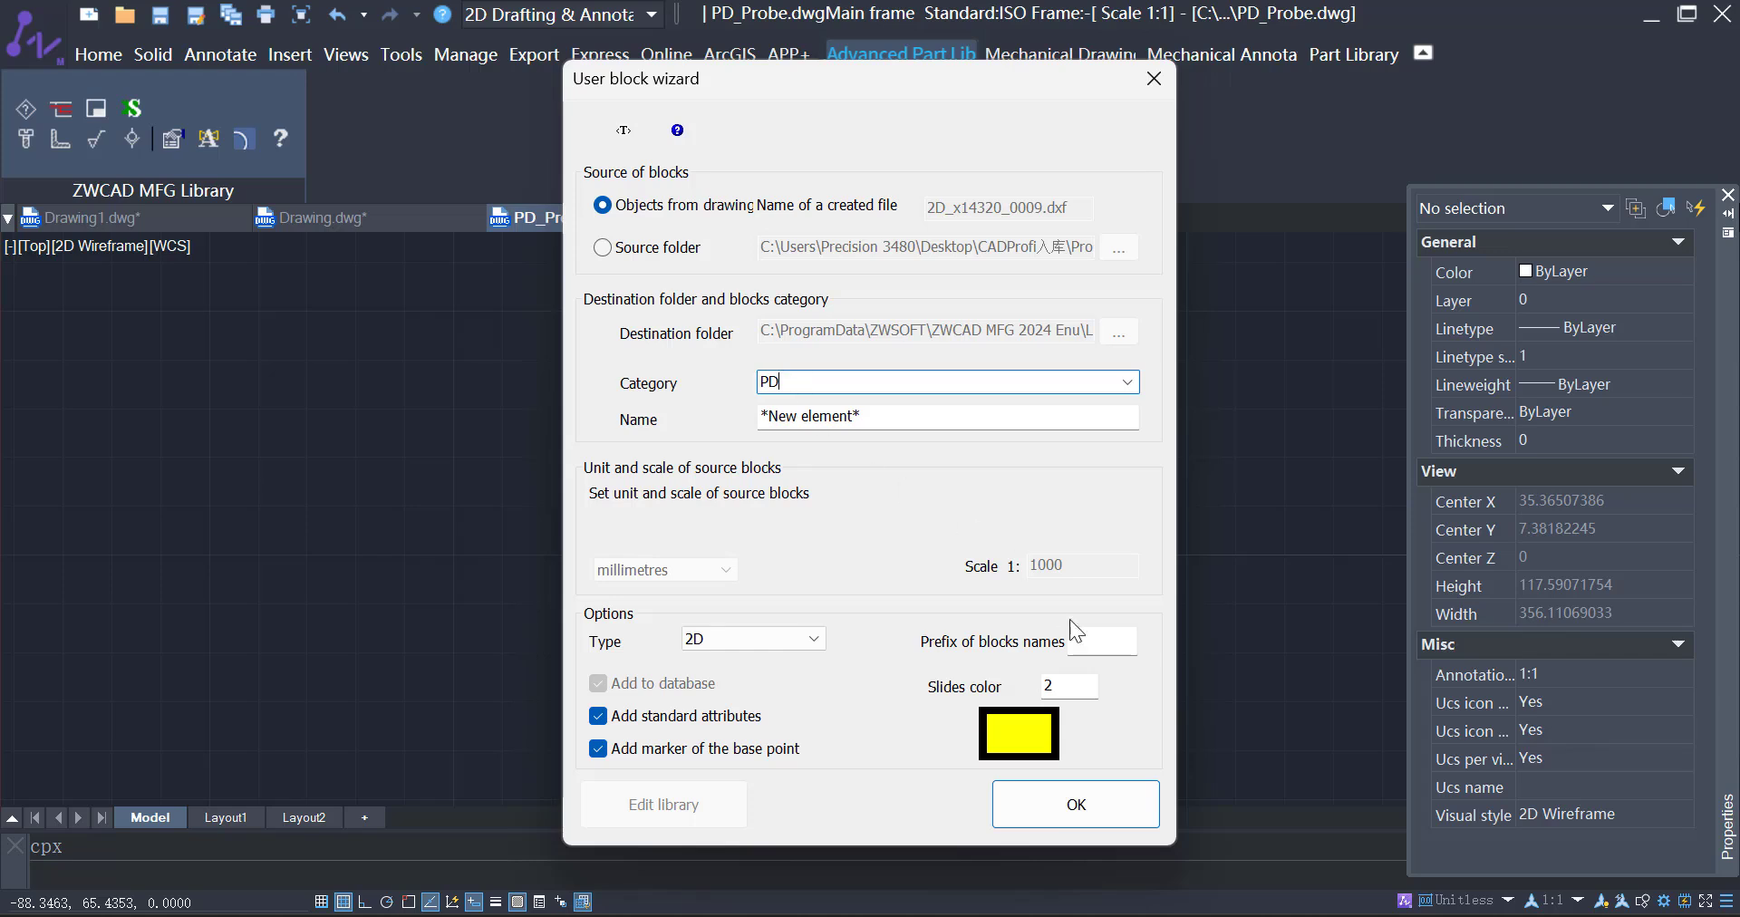
left_click(1050, 805)
left_click(442, 345)
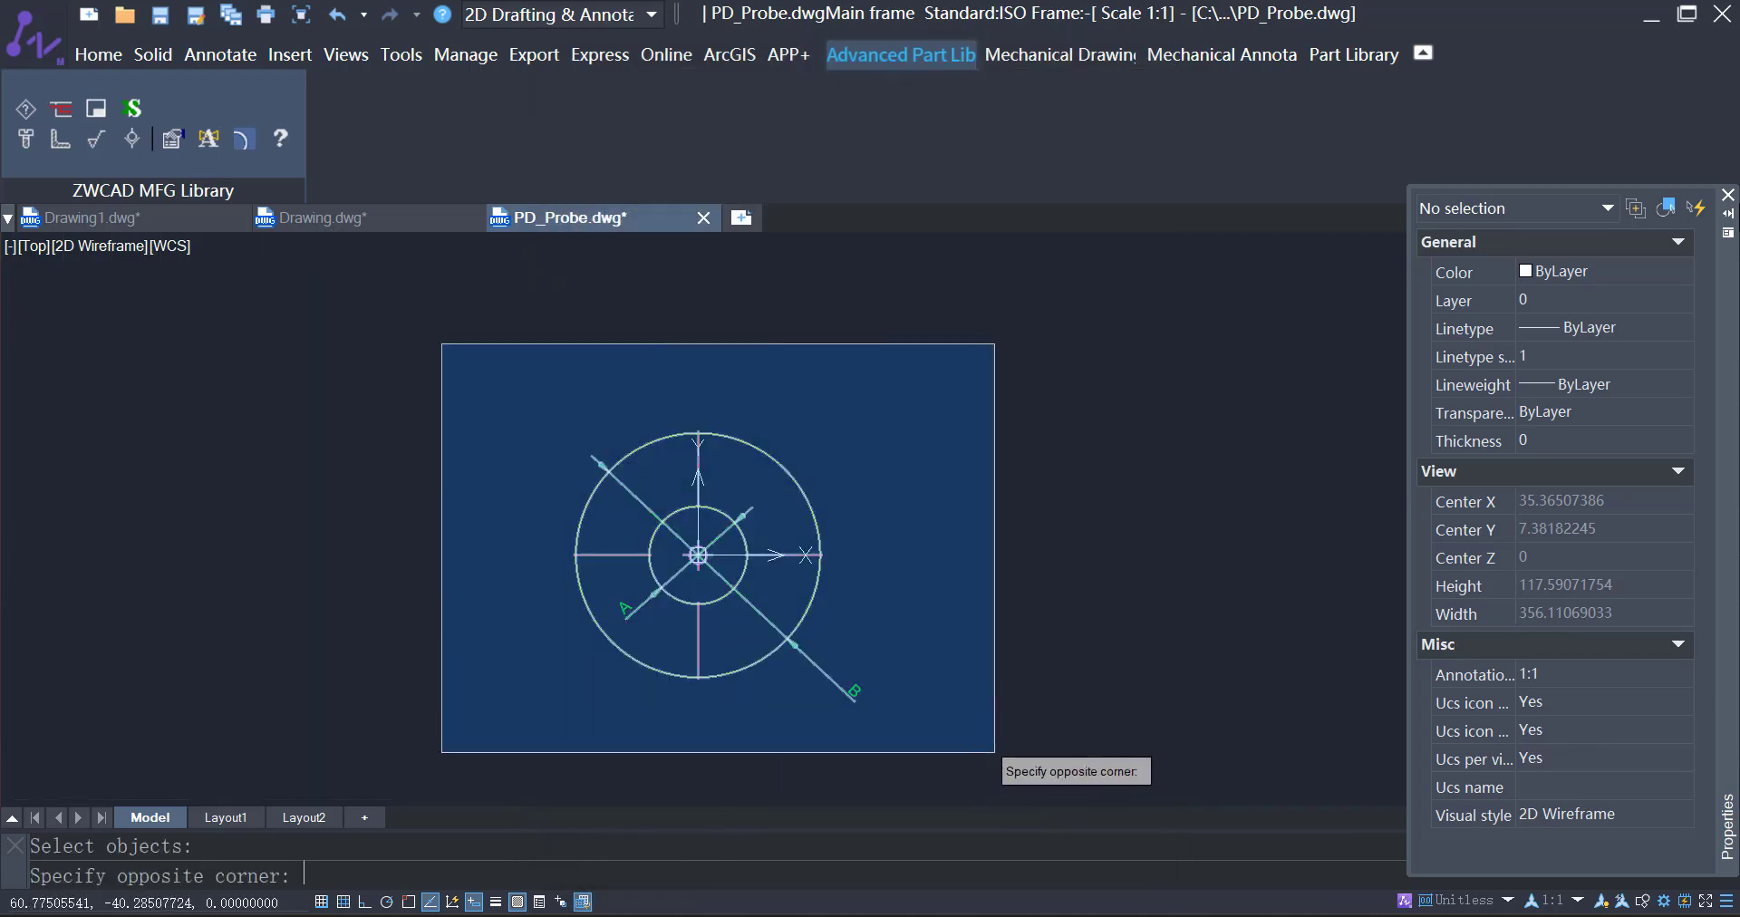
left_click(999, 764)
key("Return")
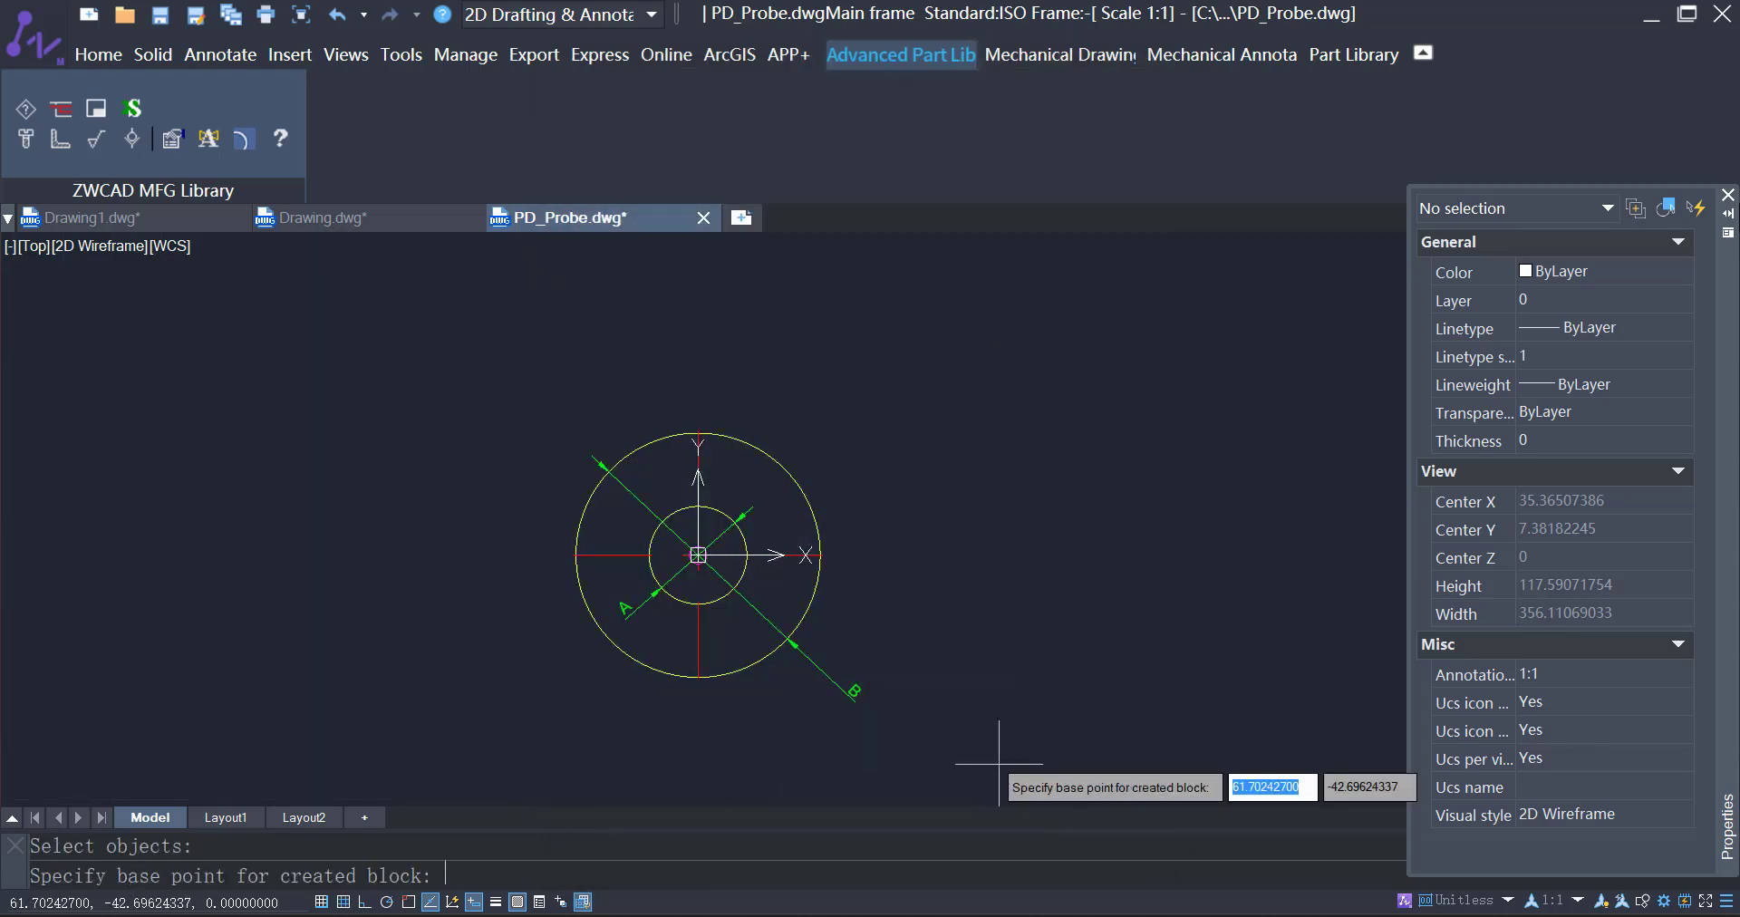
left_click(948, 712)
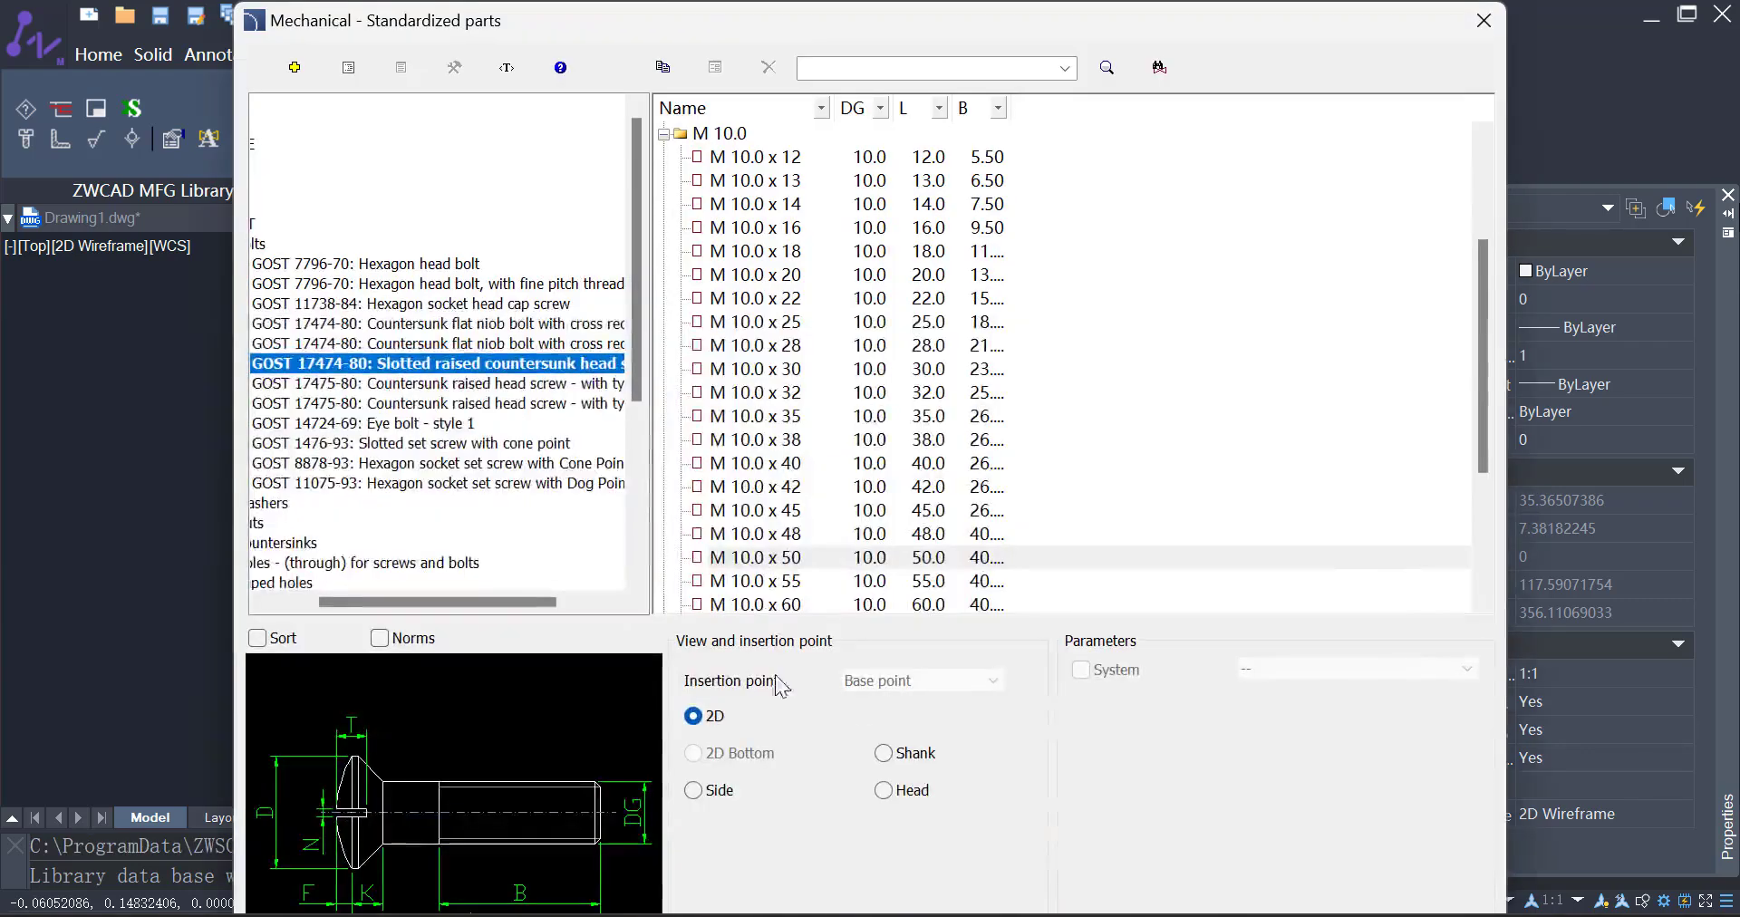
- Expand *User* > PD in the parts tree to preview the new probe part
left_click_drag(417, 600, 321, 600)
scroll(617, 508, "down", 3)
scroll(618, 508, "down", 5)
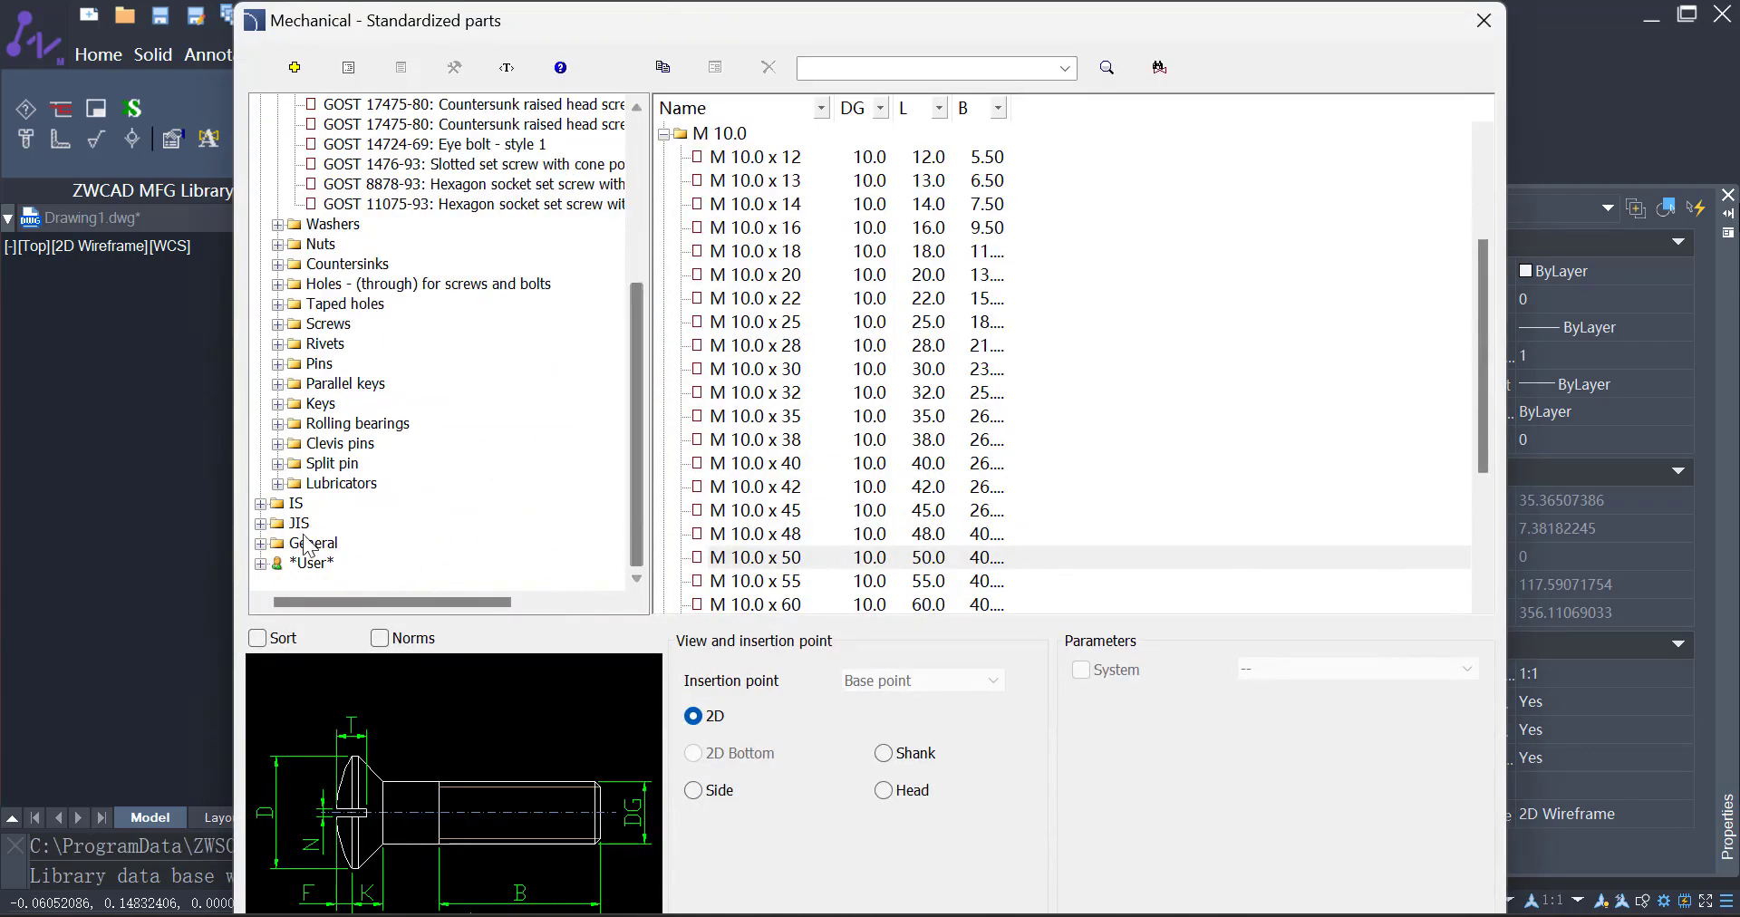
left_click(262, 561)
left_click(275, 562)
left_click(371, 563)
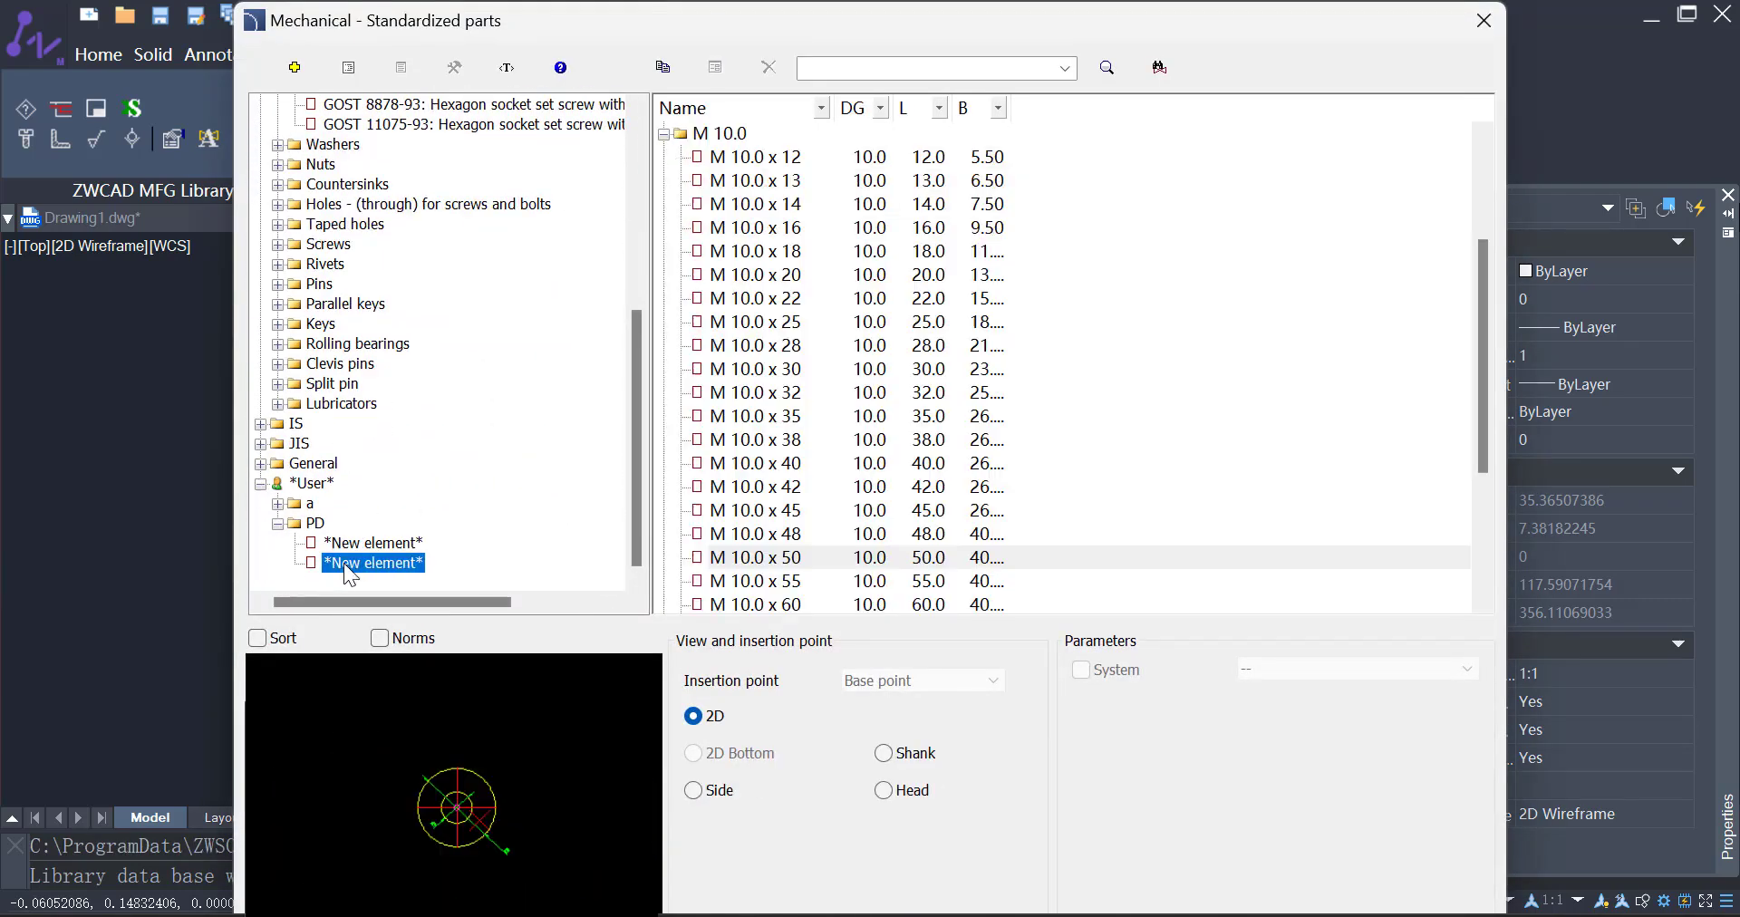